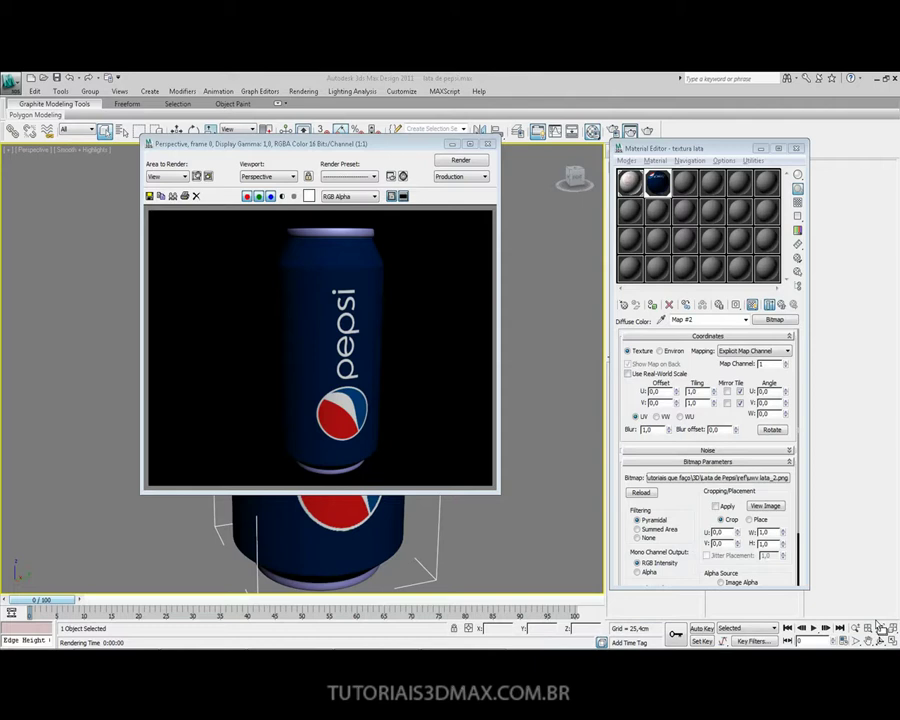
pyautogui.hotkey('alt', 'Tab')
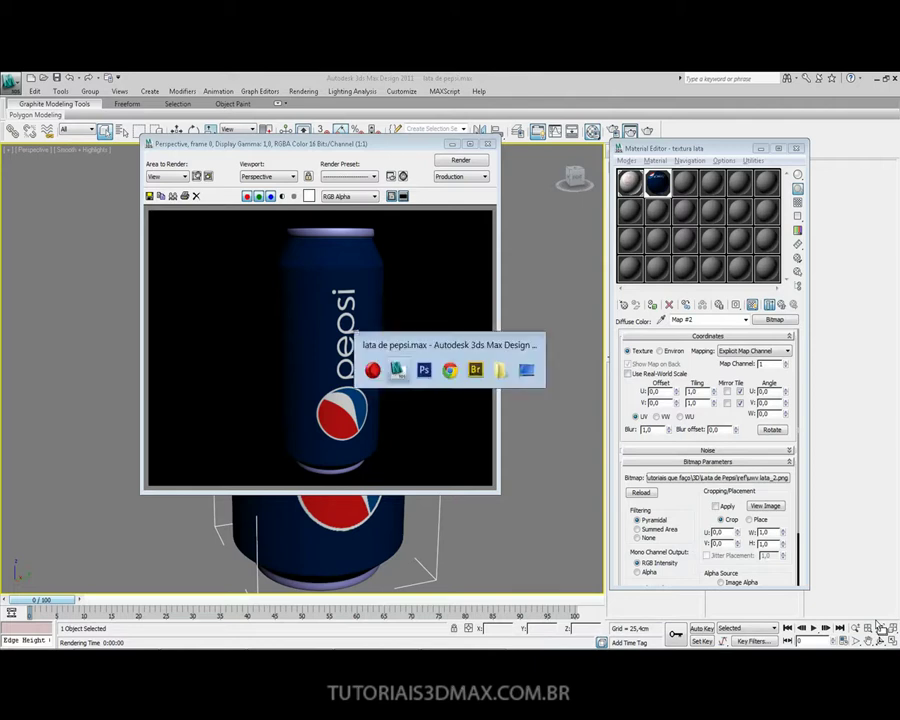
pyautogui.hotkey('alt', 'Tab')
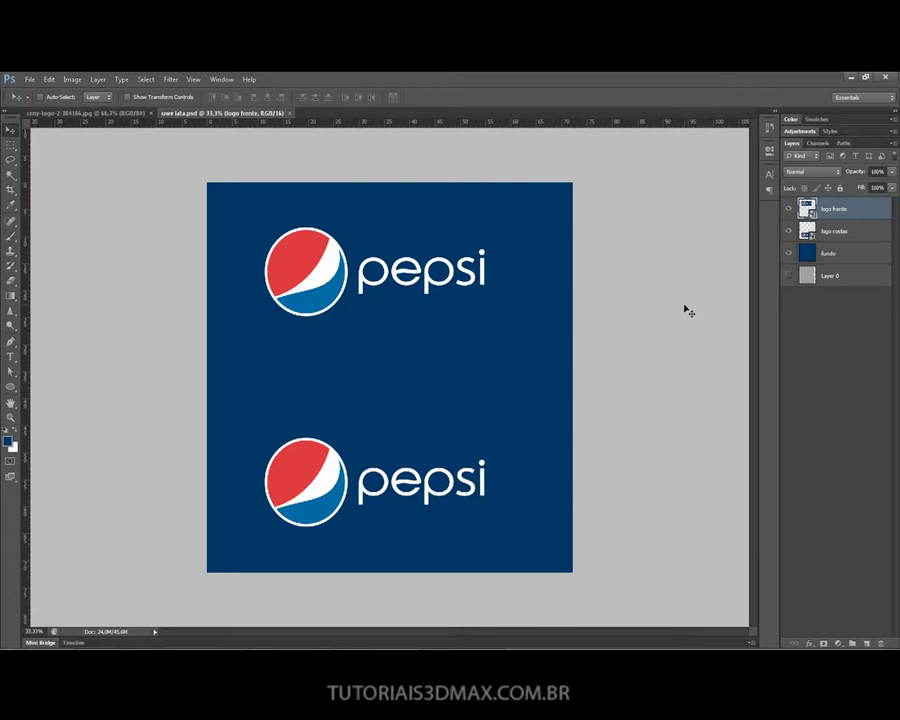
pyautogui.hotkey('ctrl', '+')
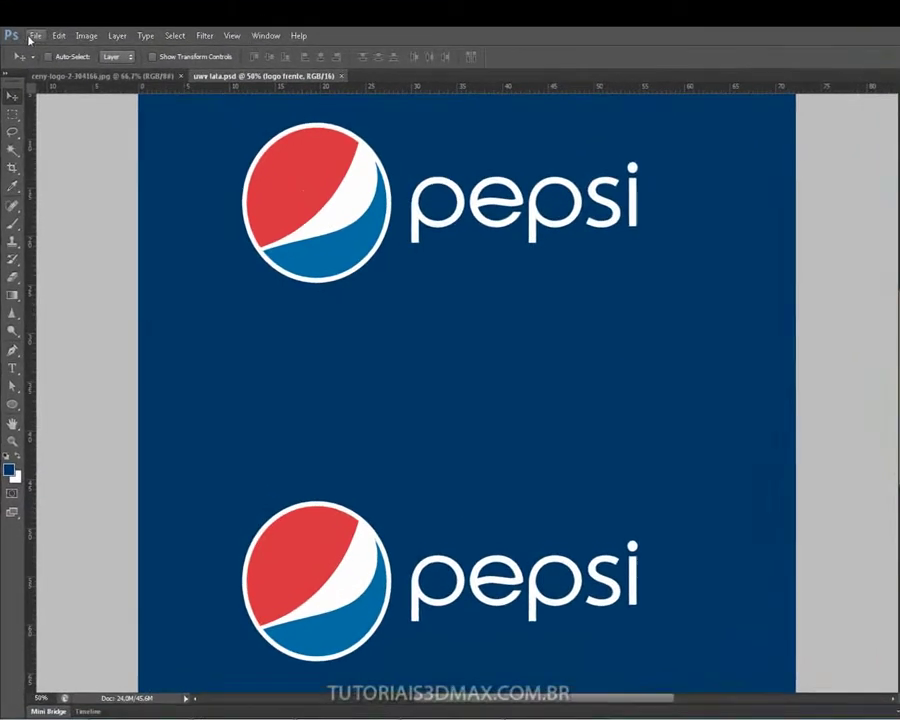
pyautogui.click(31, 38)
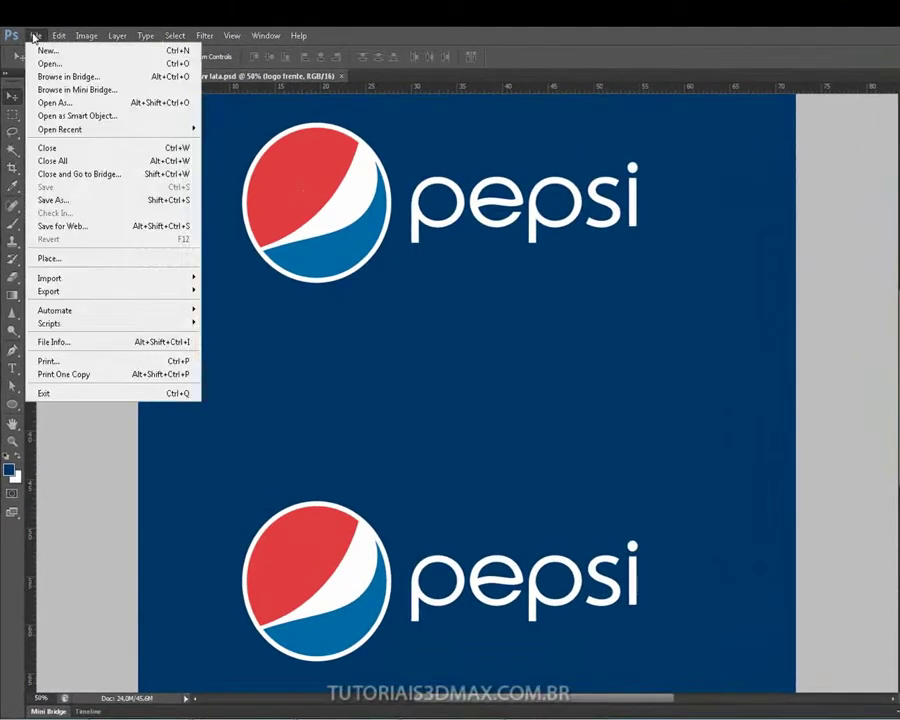
pyautogui.click(79, 206)
pyautogui.click(518, 460)
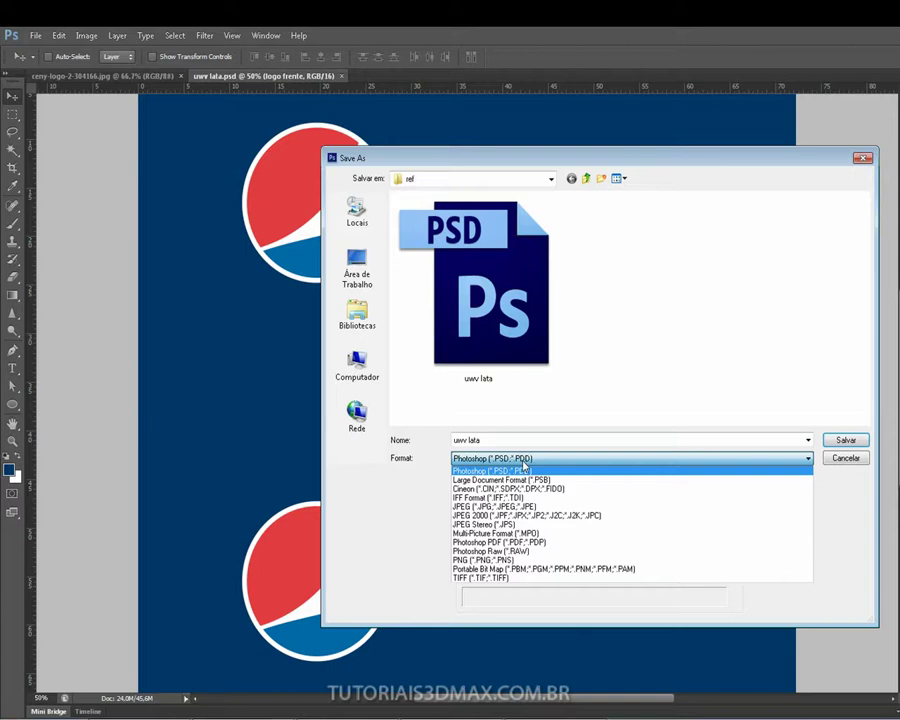
pyautogui.click(506, 561)
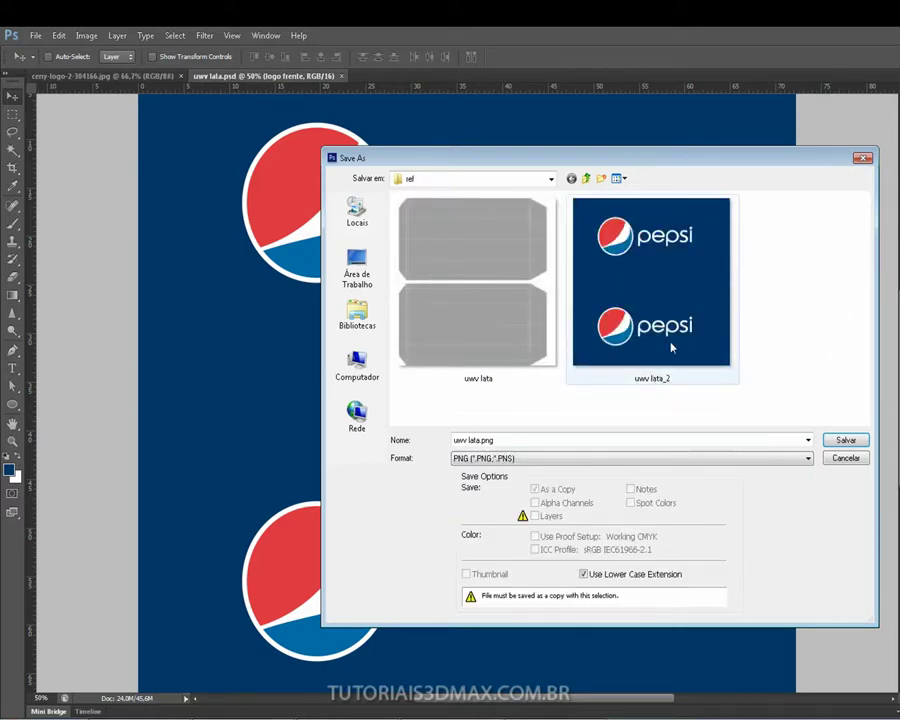
pyautogui.click(843, 458)
# Step: Switch to 3ds Max, render the can, close the render window and examine the logo placement around the can
pyautogui.hotkey('alt', 'Tab')
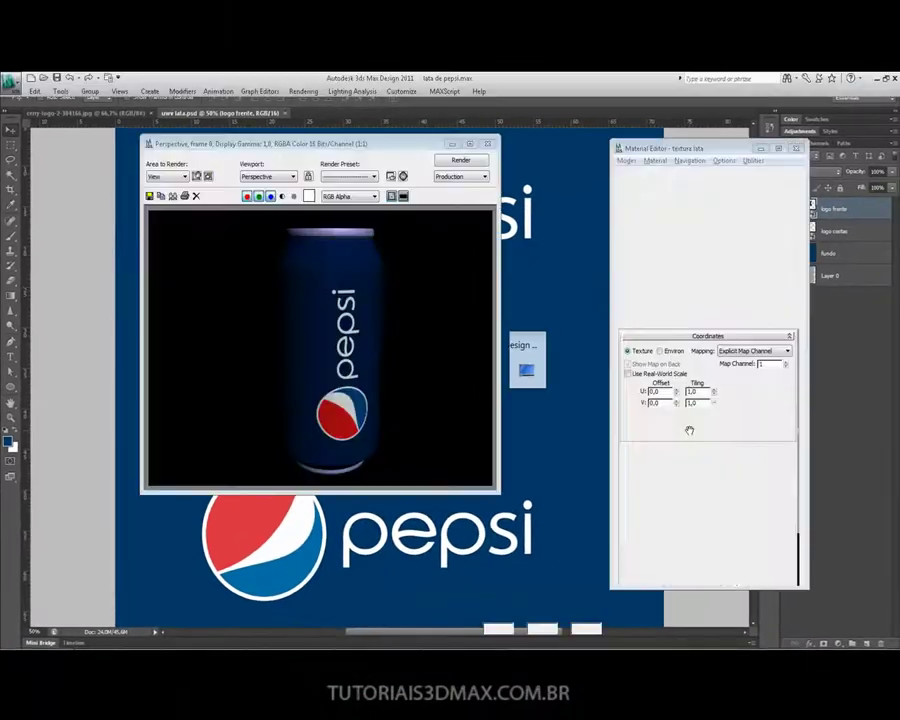
pyautogui.click(477, 162)
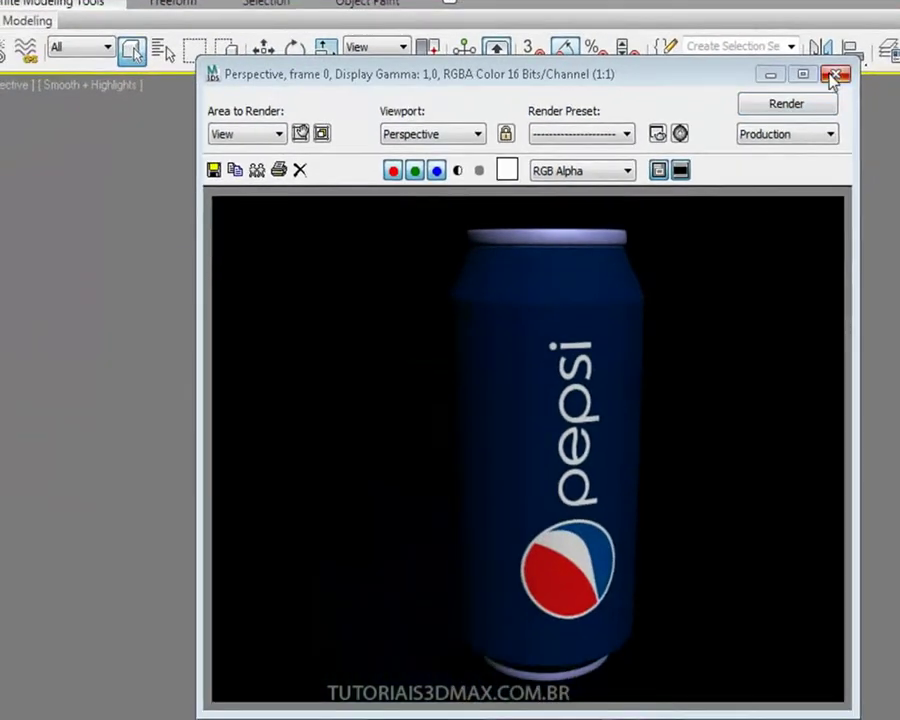
pyautogui.click(851, 189)
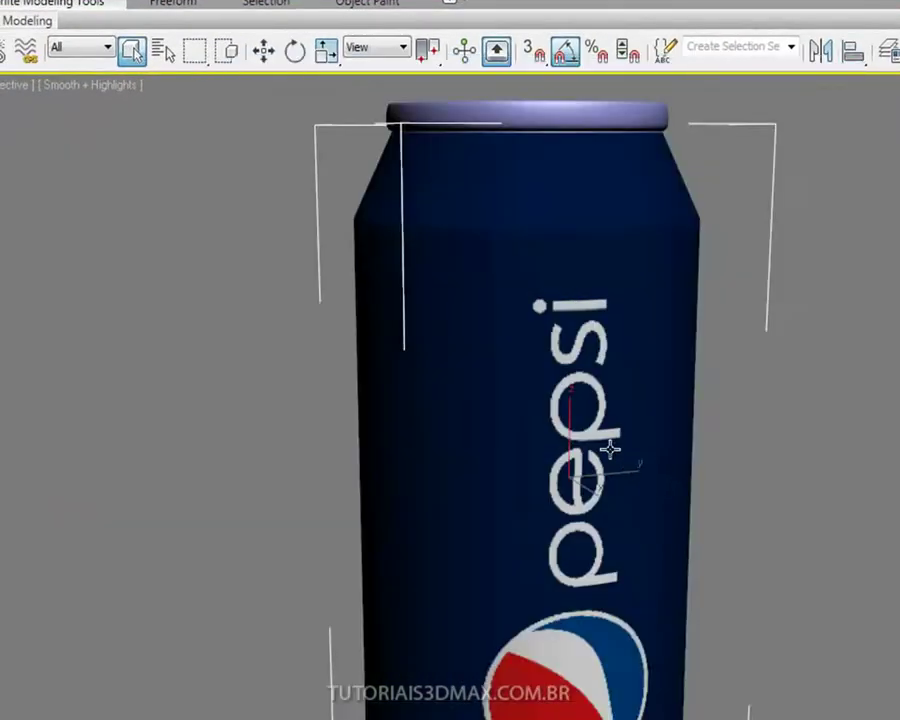
pyautogui.scroll(-2, 607, 447)
pyautogui.keyDown('alt'); pyautogui.moveTo(607, 447); pyautogui.dragTo(714, 442, button='middle'); pyautogui.keyUp('alt')
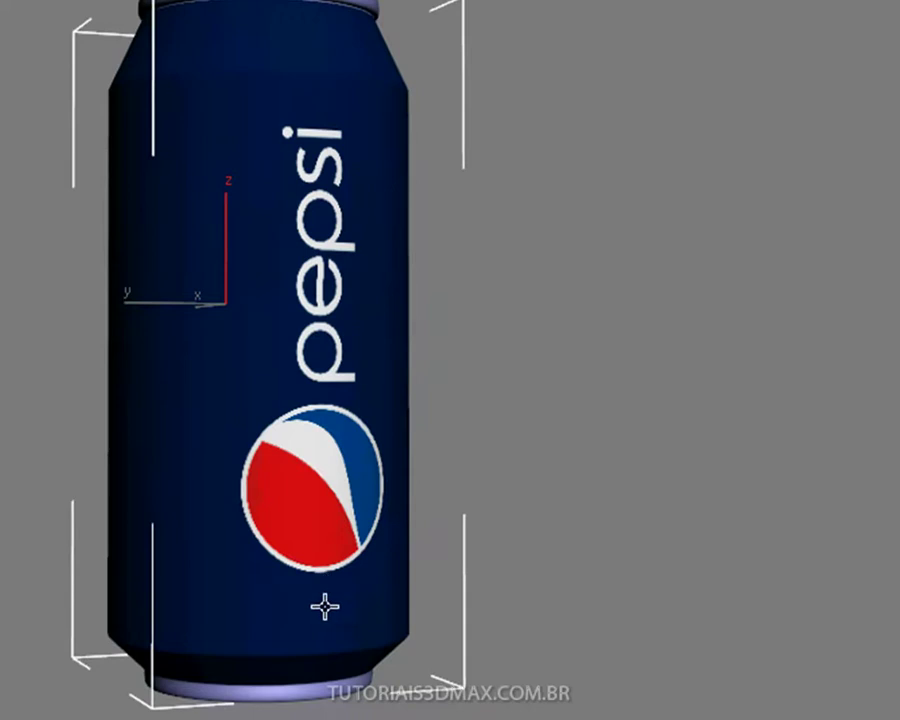
pyautogui.keyDown('alt'); pyautogui.moveTo(322, 453); pyautogui.dragTo(362, 202, button='middle'); pyautogui.keyUp('alt')
# Step: Switch to Photoshop, hide the fundo layer and show Layer 0 to expose the UV template behind the logos
pyautogui.hotkey('alt', 'Tab')
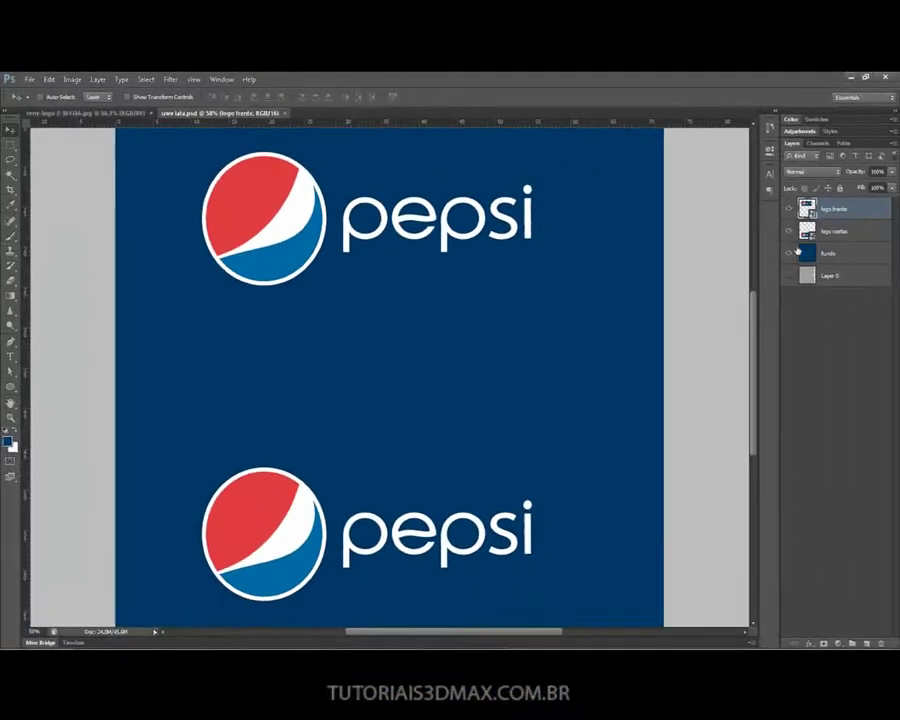
pyautogui.click(790, 254)
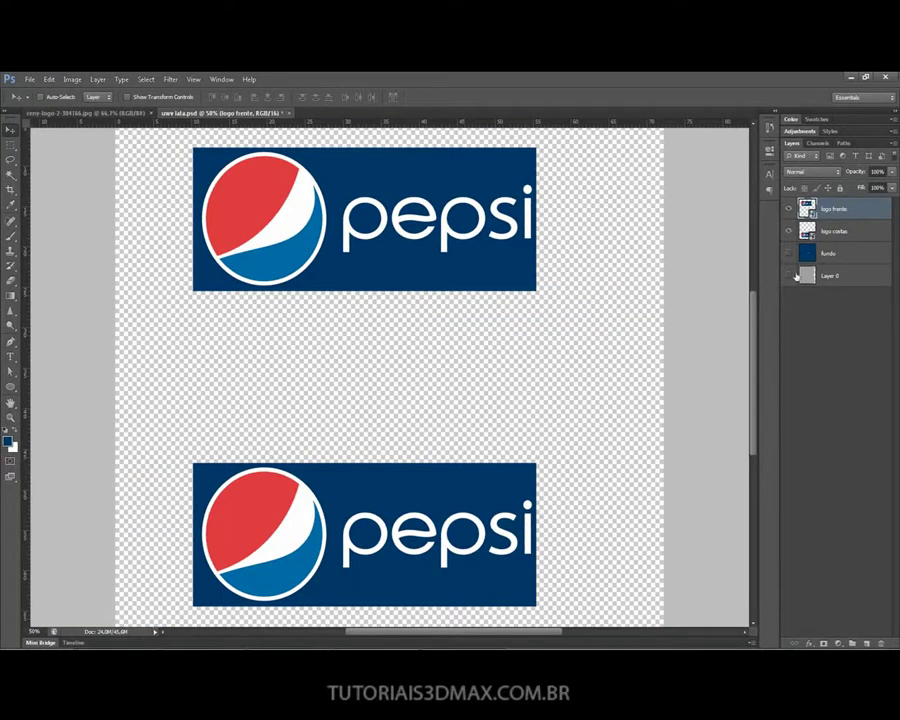
pyautogui.click(789, 276)
pyautogui.hotkey('ctrl', '-')
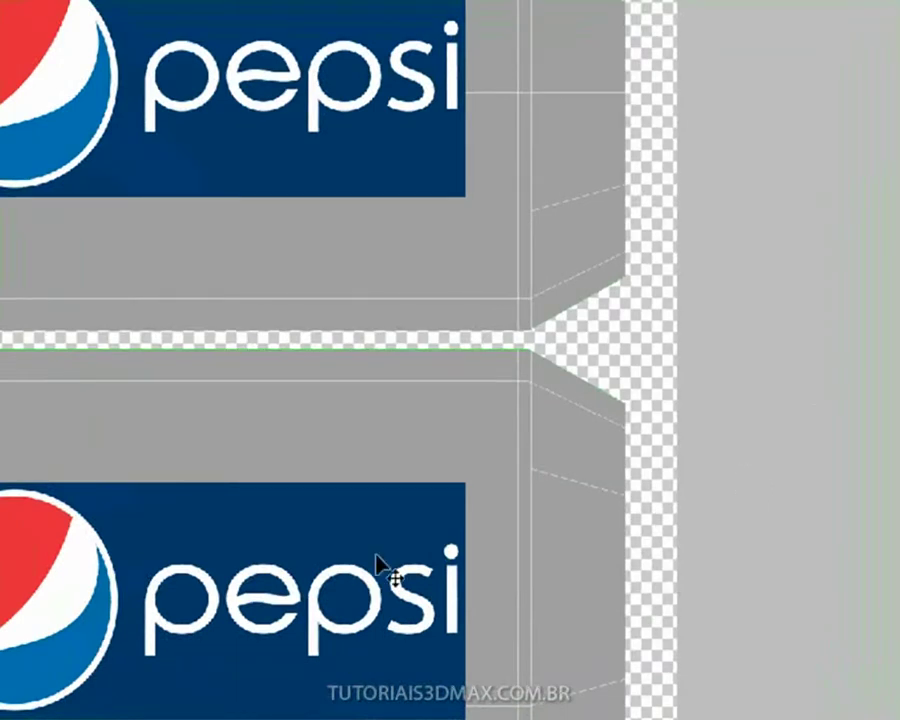
# Step: Move the logo frente and logo costas layers together slightly left on the UV template and show the fundo layer again
pyautogui.moveTo(271, 104); pyautogui.dragTo(520, 105)
pyautogui.moveTo(572, 150); pyautogui.dragTo(517, 150)
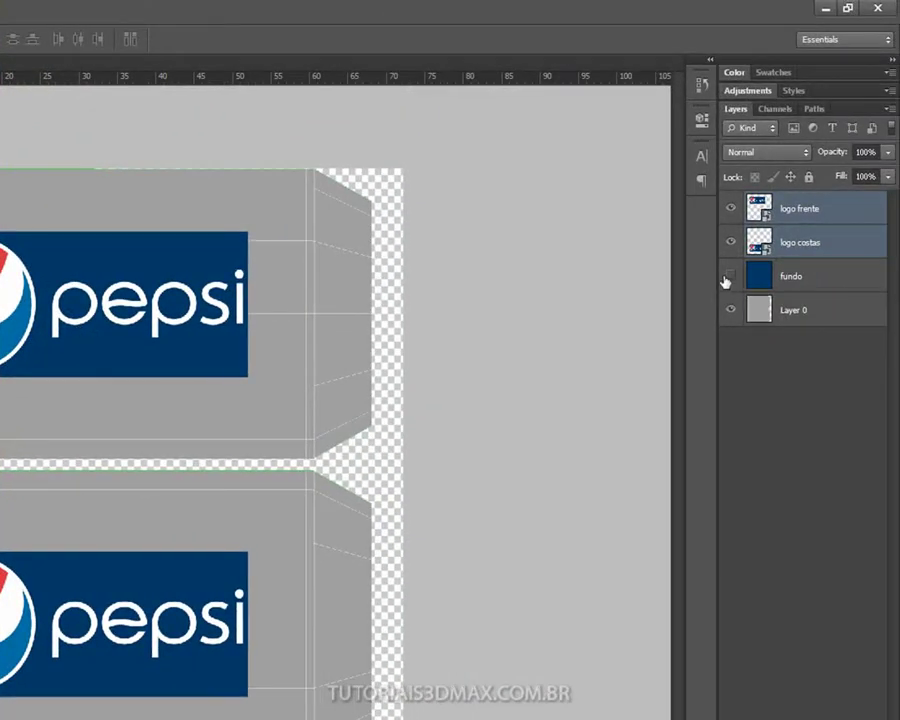
pyautogui.click(804, 257)
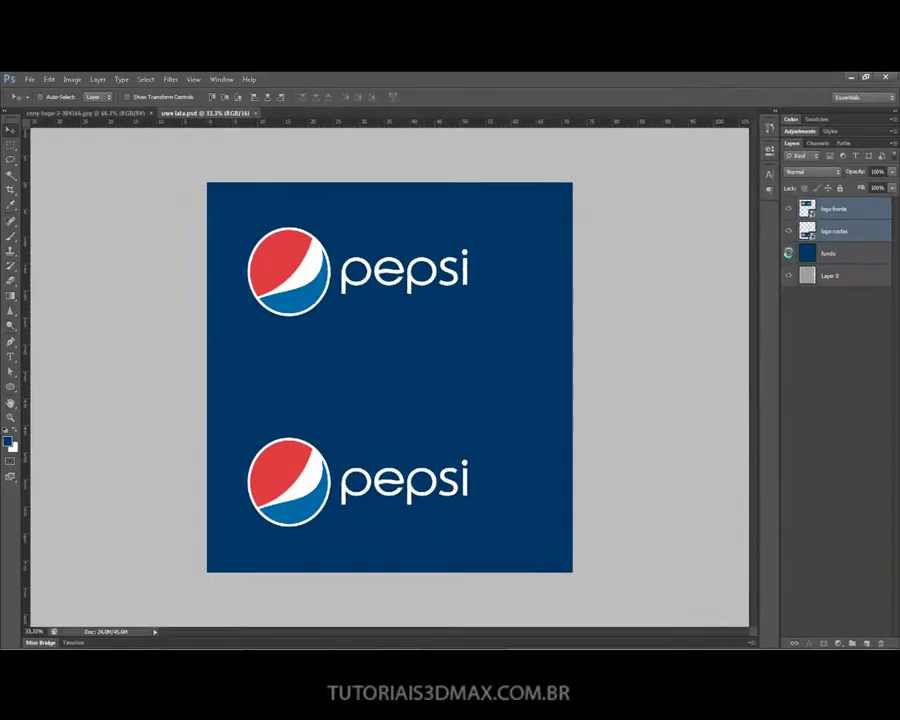
# Step: Save a copy of the texture as PNG over the existing uwv lata_2 file, accepting the default PNG options
pyautogui.hotkey('ctrl', 'shift', 's')
pyautogui.click(613, 432)
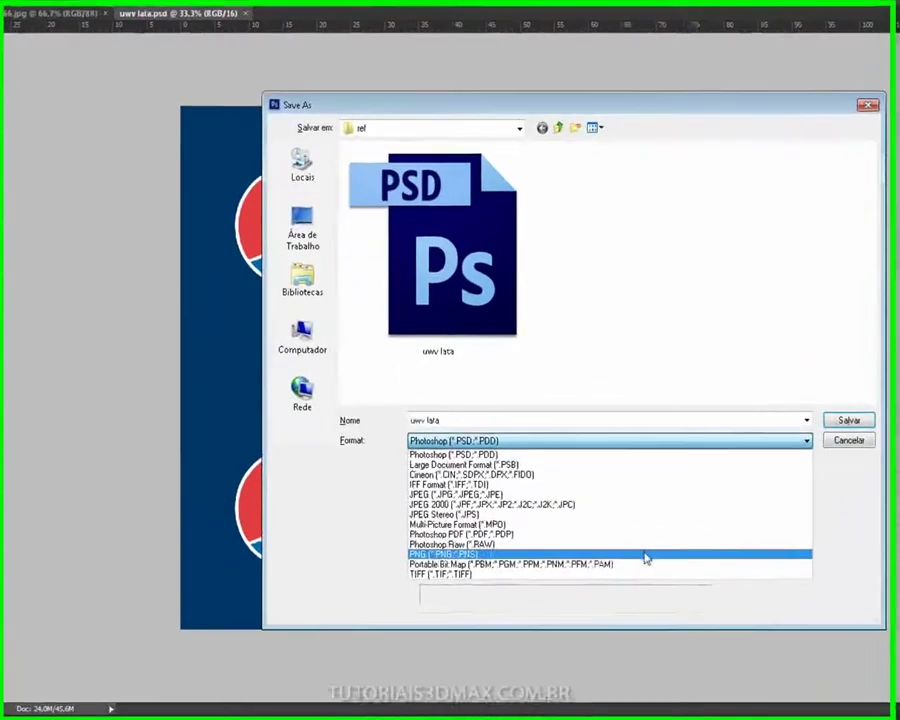
pyautogui.click(645, 555)
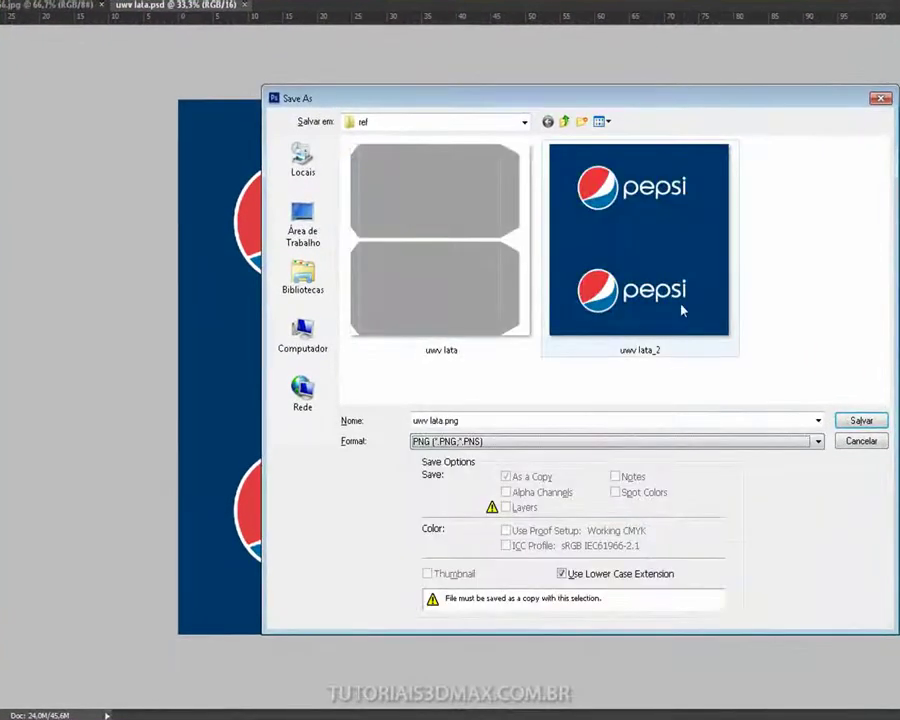
pyautogui.click(657, 308)
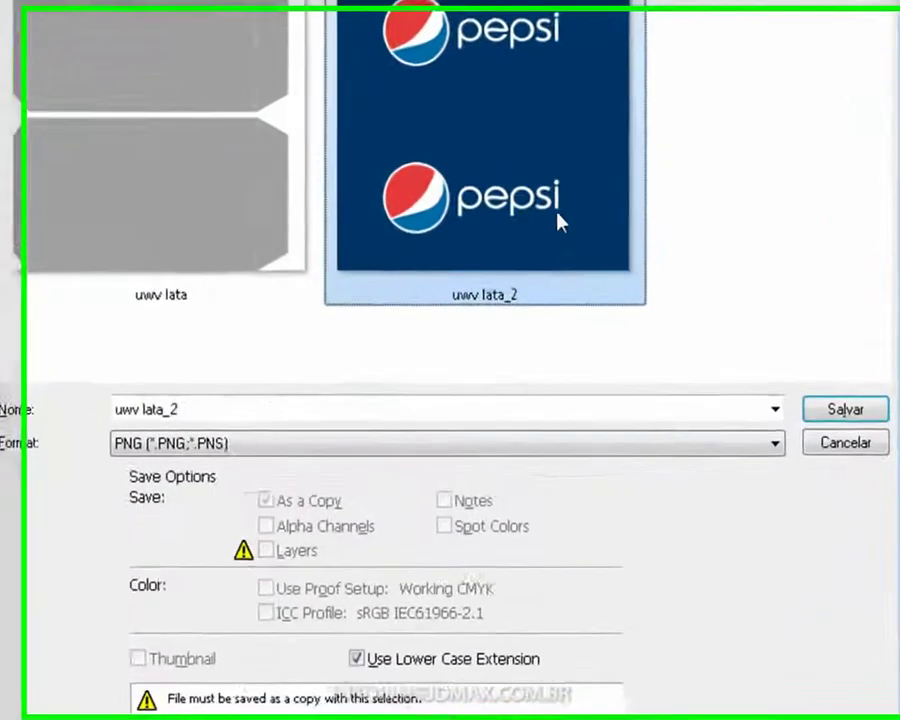
pyautogui.click(828, 412)
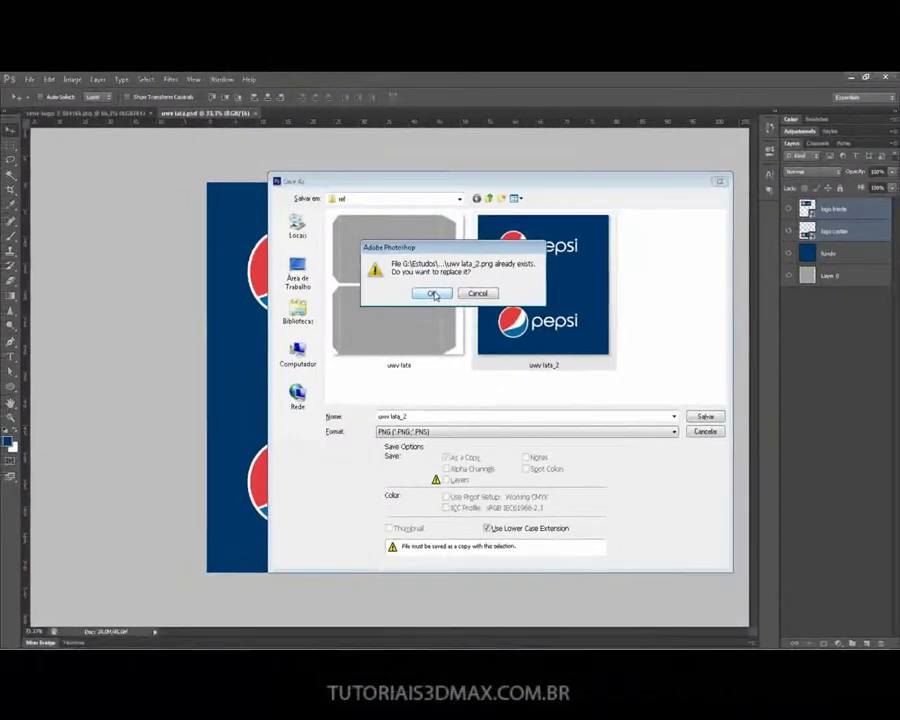
pyautogui.click(416, 281)
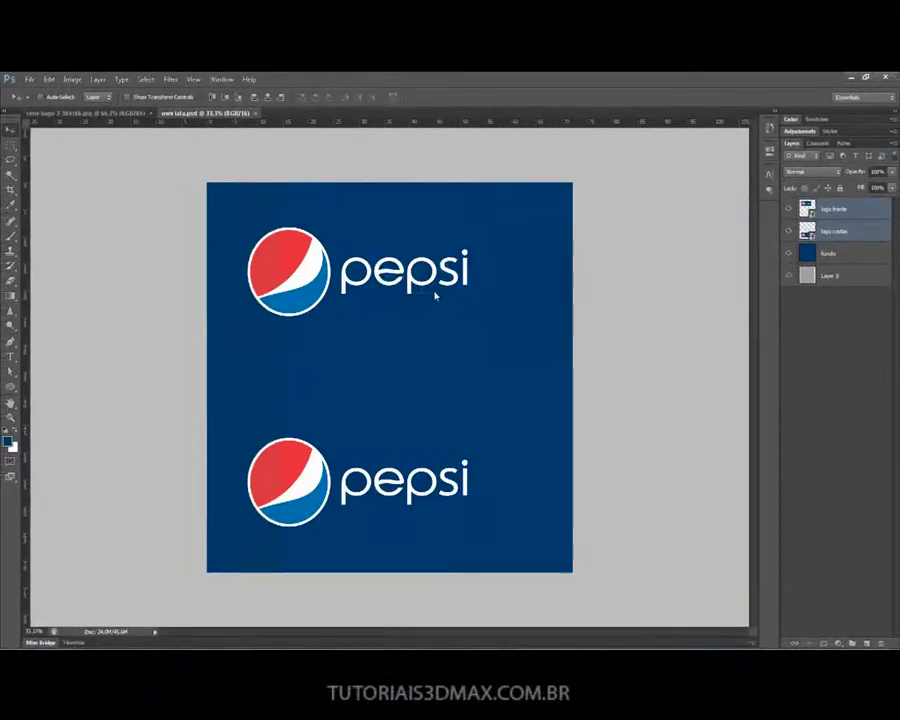
pyautogui.click(484, 256)
# Step: Check the can in 3ds Max, return to Photoshop and nudge both logo layers a little further left
pyautogui.hotkey('alt', 'Tab')
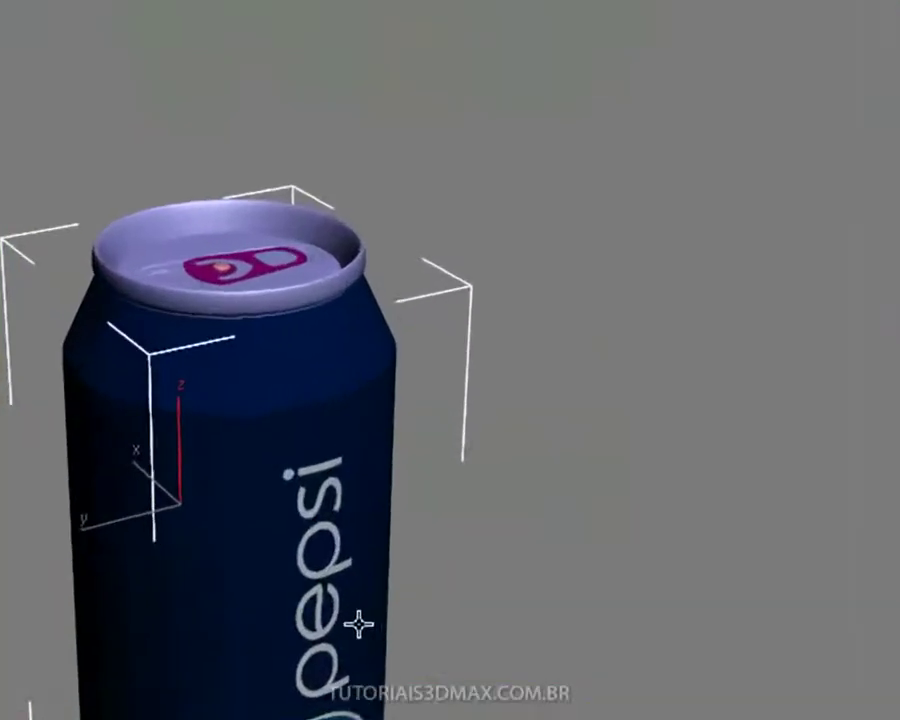
pyautogui.keyDown('alt'); pyautogui.moveTo(325, 556); pyautogui.dragTo(495, 587, button='middle'); pyautogui.keyUp('alt')
pyautogui.hotkey('alt', 'Tab')
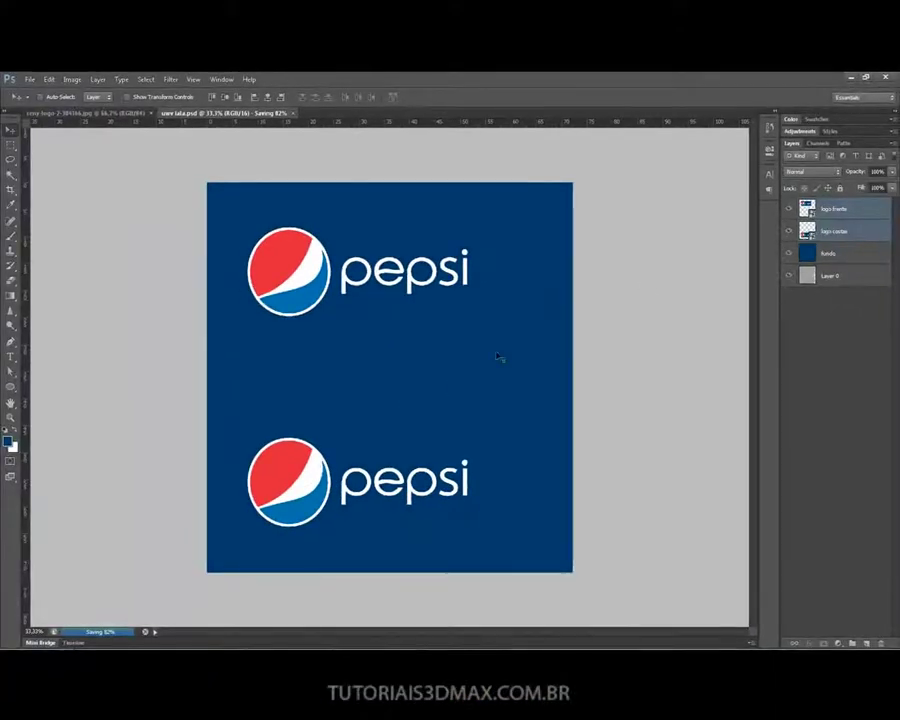
pyautogui.hotkey('shift', 'Left')
pyautogui.hotkey('shift', 'Left')
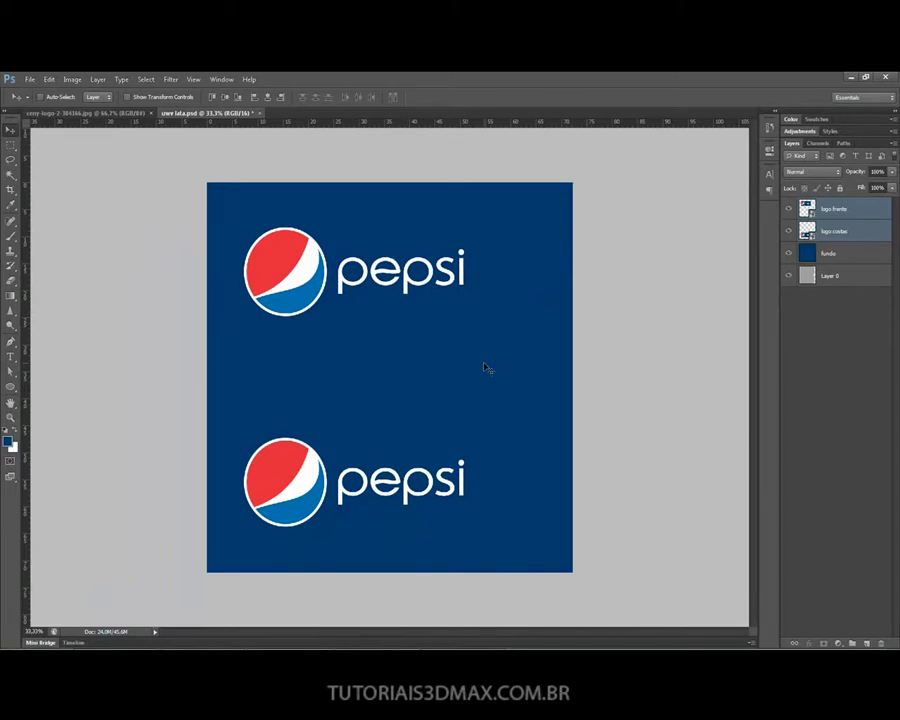
# Step: Export the adjusted texture as PNG, replacing the existing uwv lata_2 file
pyautogui.hotkey('ctrl', 'shift', 's')
pyautogui.click(515, 432)
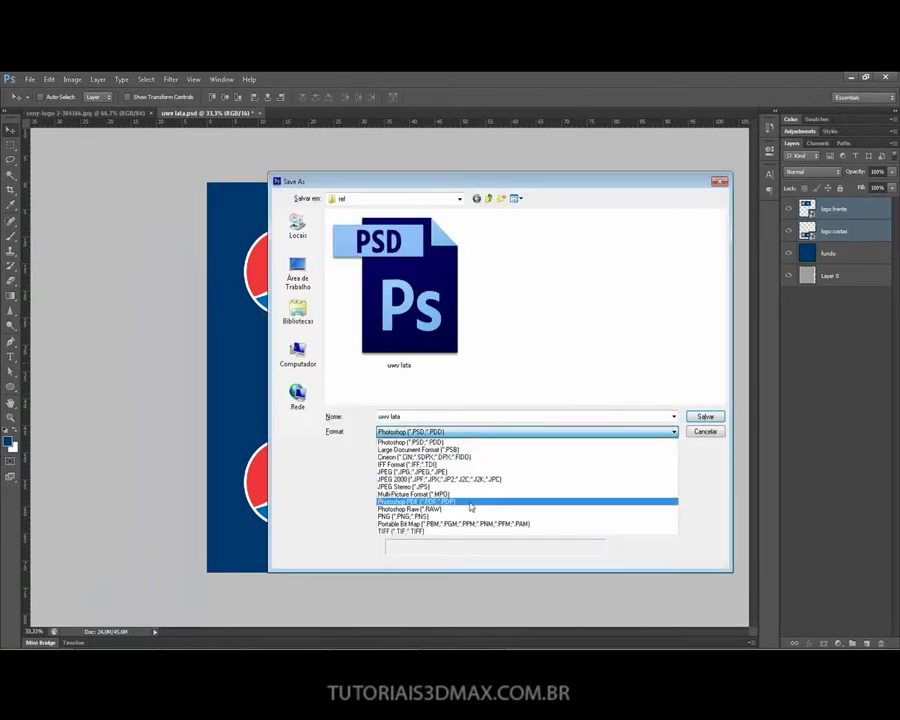
pyautogui.click(420, 516)
pyautogui.doubleClick(574, 322)
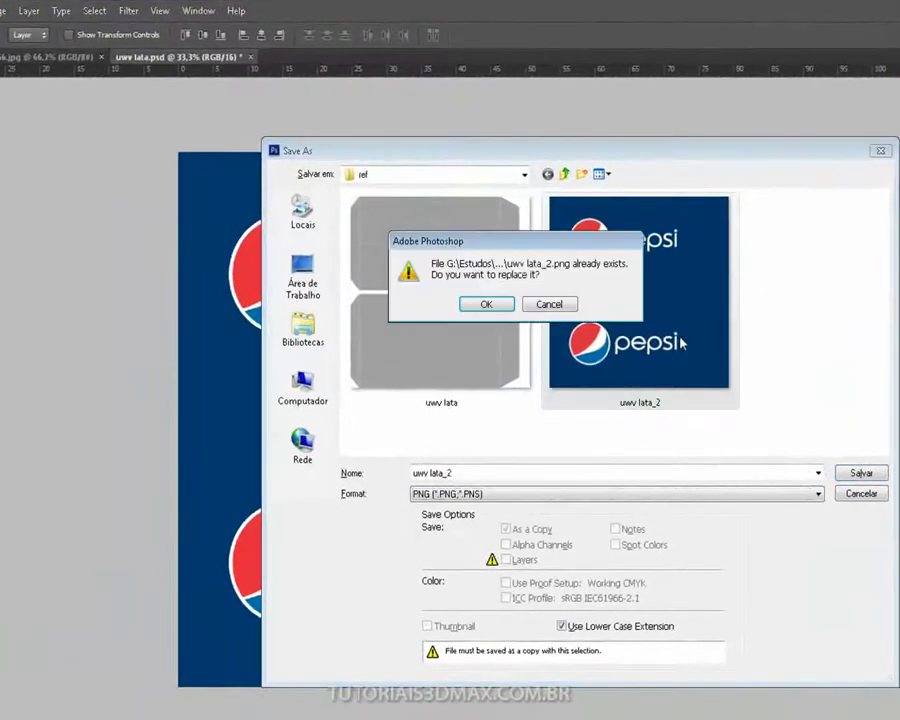
pyautogui.click(488, 305)
pyautogui.click(544, 257)
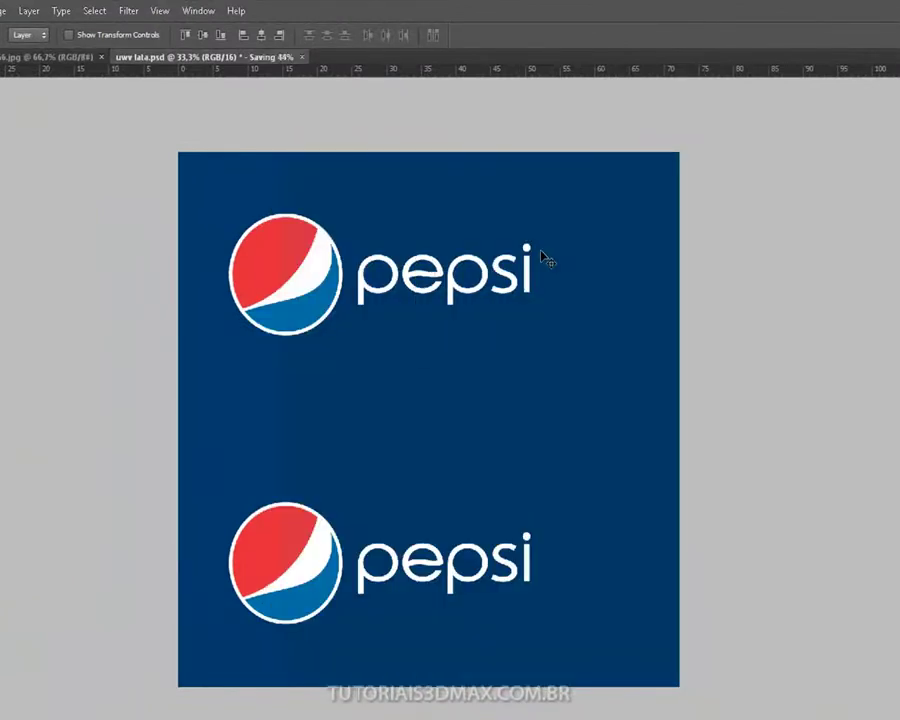
# Step: Check the can in 3ds Max, return to Photoshop and nudge both logo layers slightly back to the right
pyautogui.hotkey('alt', 'Tab')
pyautogui.moveTo(366, 366)
pyautogui.keyDown('alt'); pyautogui.mouseDown(button='middle')
pyautogui.moveTo(350, 384)
pyautogui.moveTo(350, 374)
pyautogui.moveTo(375, 368)
pyautogui.mouseUp(button='middle'); pyautogui.keyUp('alt')
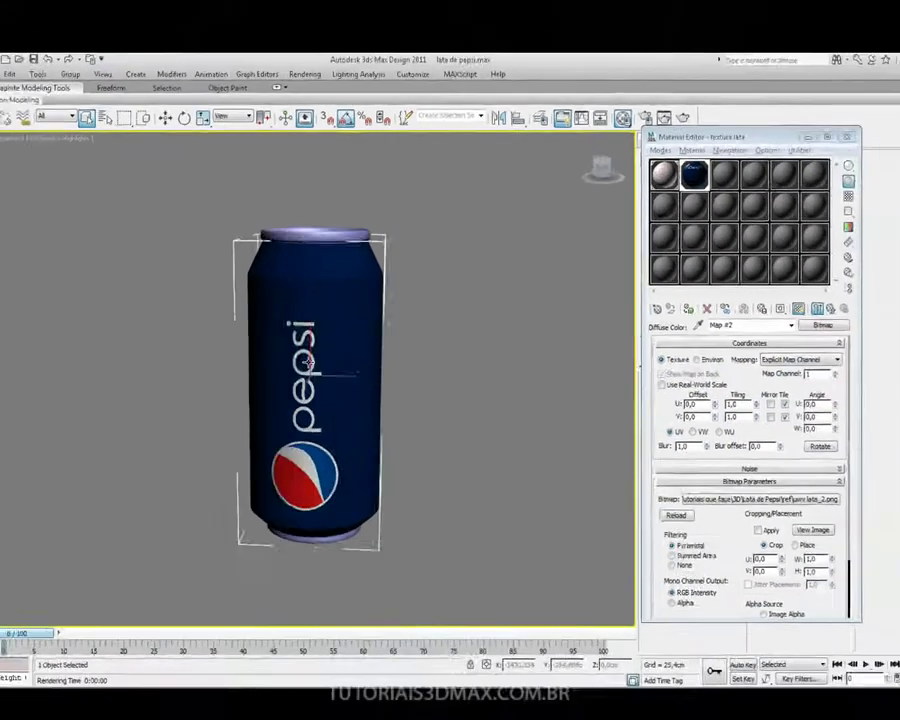
pyautogui.hotkey('alt', 'Tab')
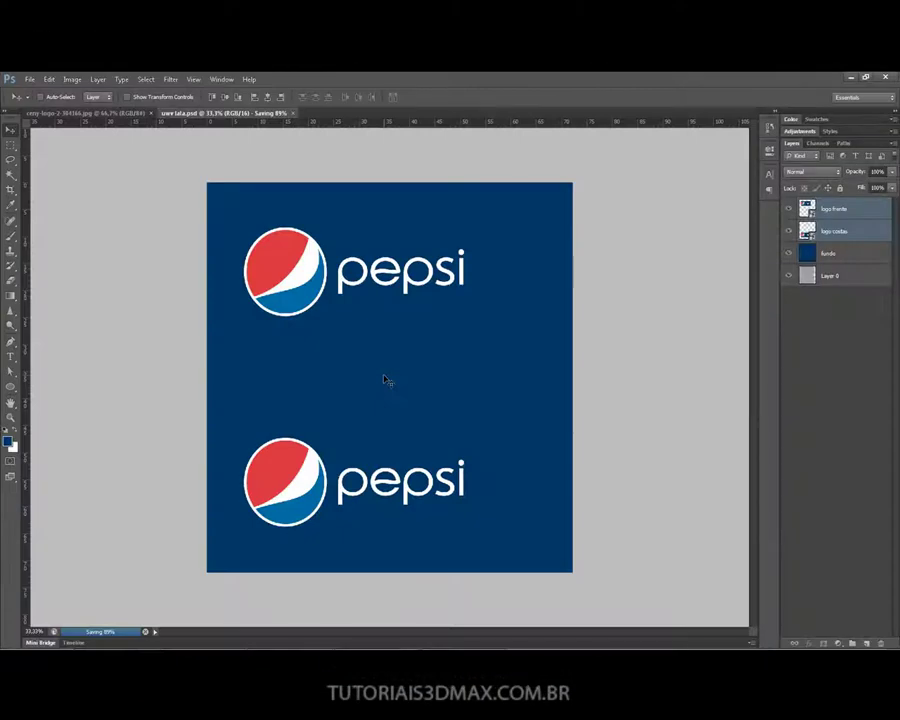
pyautogui.press('Right')
pyautogui.press('Right')
pyautogui.press('Right')
pyautogui.press('Right')
pyautogui.press('Right')
pyautogui.press('Right')
pyautogui.press('Right')
pyautogui.press('Right')
pyautogui.press('Right')
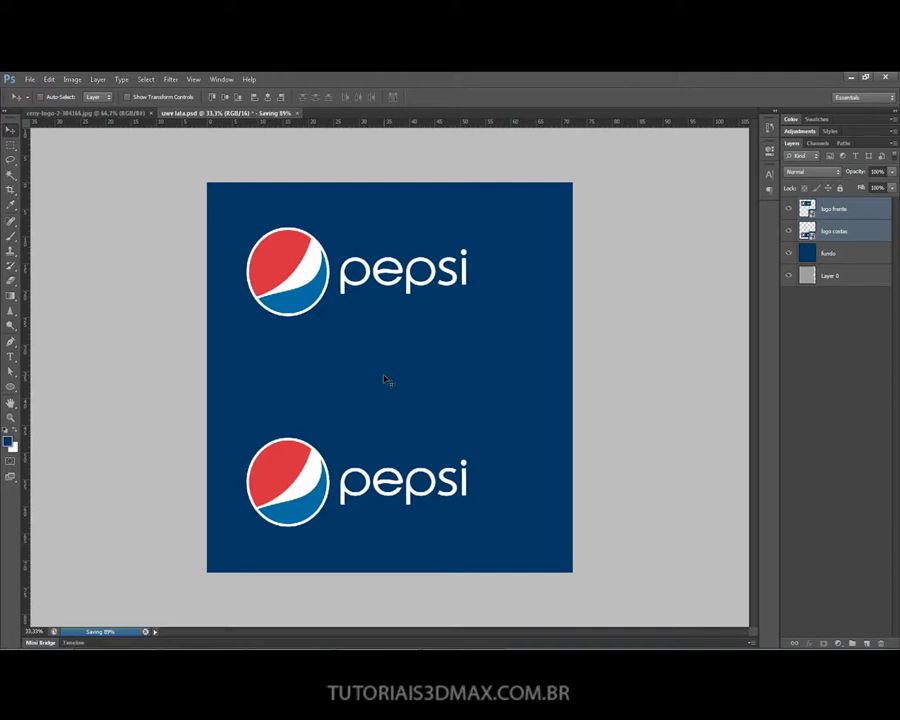
# Step: Try to save the uwv lata.psd document
pyautogui.hotkey('ctrl', 's')
pyautogui.click(462, 306)
pyautogui.hotkey('ctrl', 's')
pyautogui.click(460, 310)
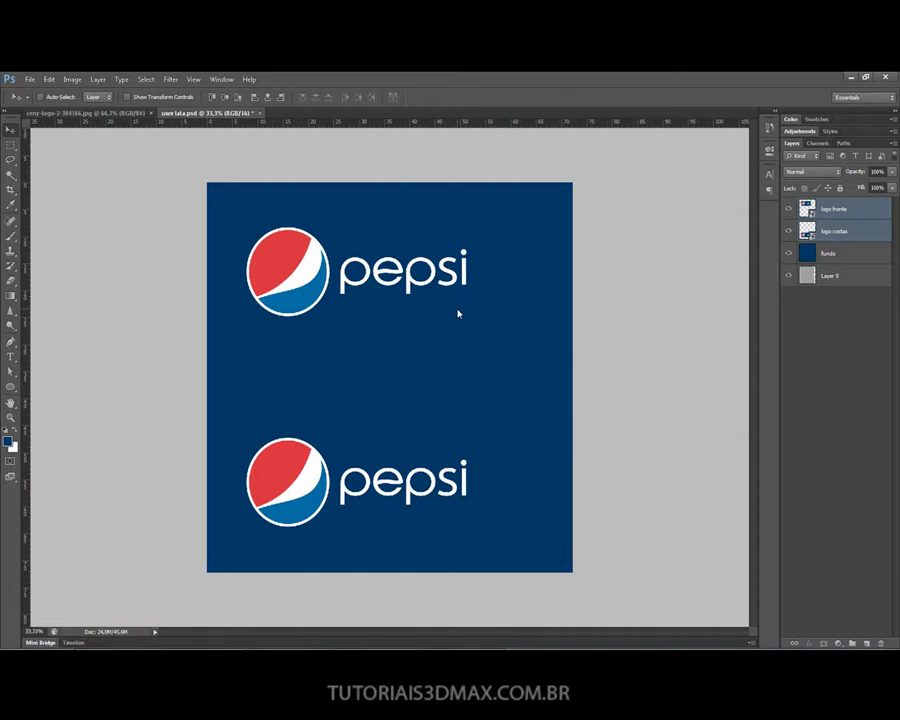
# Step: Save the repositioned logo texture as a PNG copy, overwriting uwv lata_2
pyautogui.hotkey('ctrl', 'shift', 's')
pyautogui.click(575, 432)
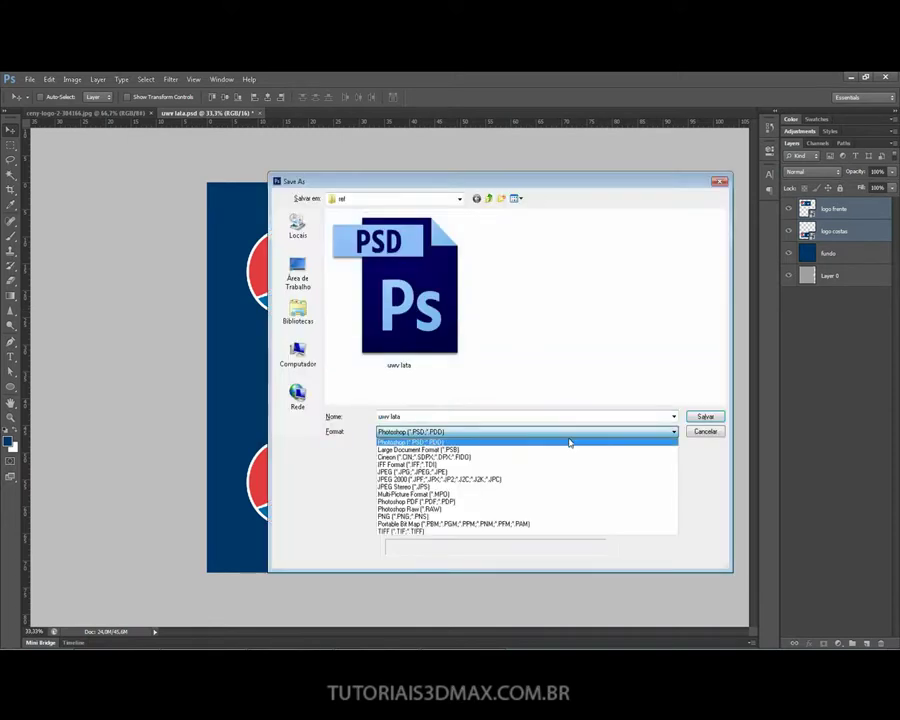
pyautogui.click(498, 516)
pyautogui.doubleClick(532, 313)
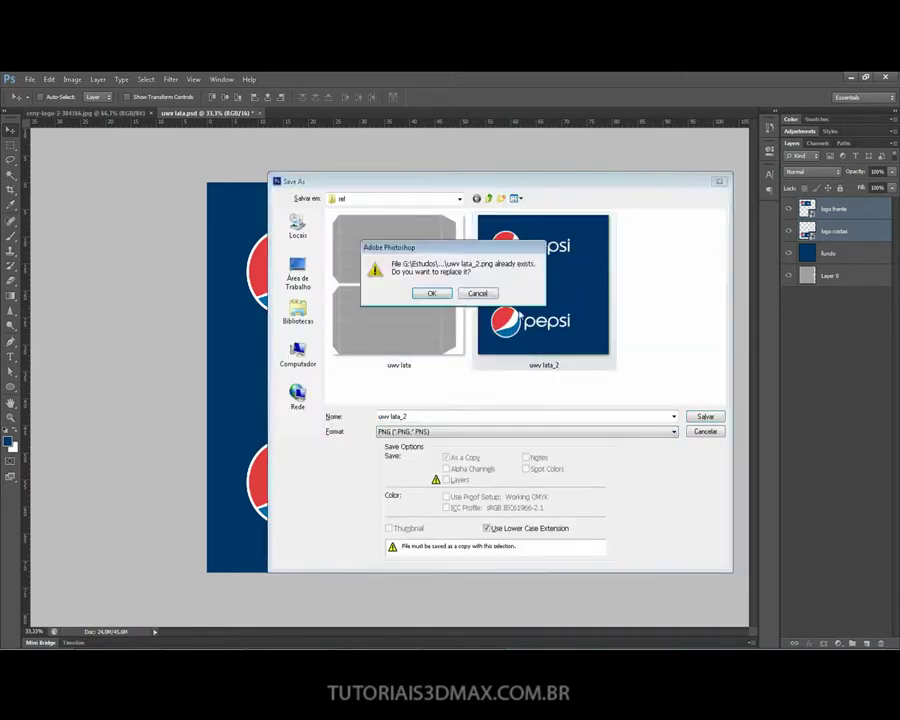
pyautogui.click(432, 293)
pyautogui.click(470, 257)
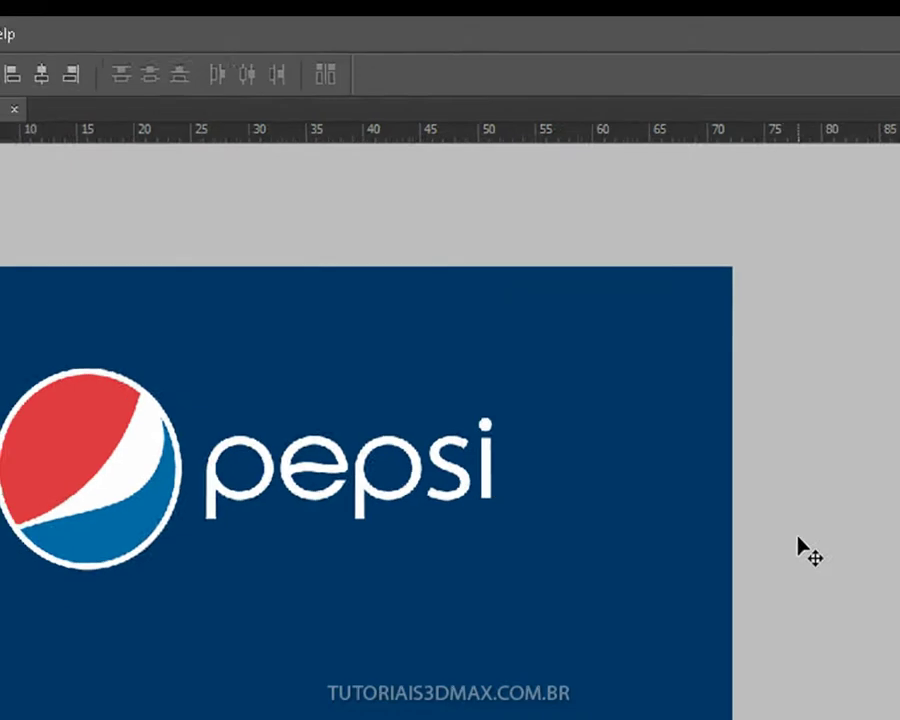
# Step: Switch to 3ds Max and orbit around the can to examine the updated logo placement
pyautogui.hotkey('alt', 'Tab')
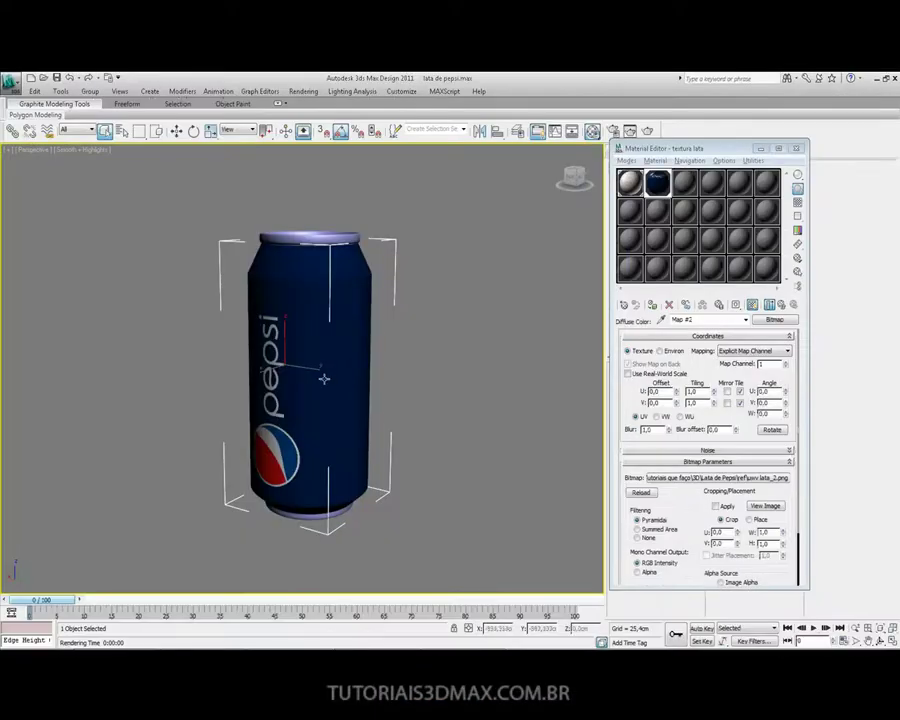
pyautogui.keyDown('alt'); pyautogui.moveTo(374, 362); pyautogui.dragTo(460, 353, button='middle'); pyautogui.keyUp('alt')
pyautogui.keyDown('alt'); pyautogui.moveTo(769, 267); pyautogui.dragTo(569, 297, button='middle'); pyautogui.keyUp('alt')
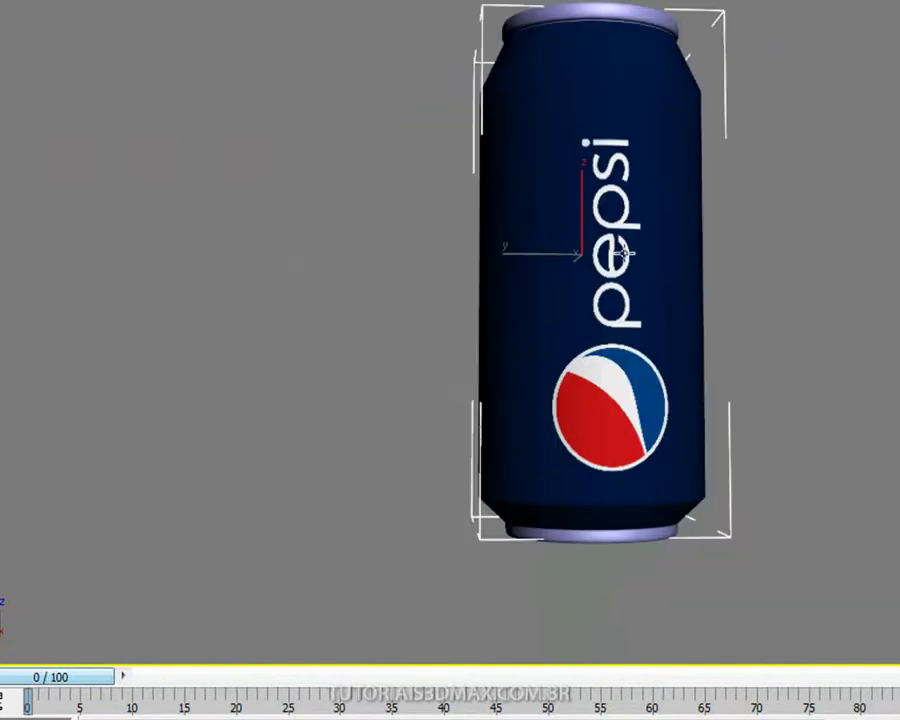
# Step: Orbit to view the can from above, then open the textura lata material's enlarged preview and place it beside the can
pyautogui.moveTo(605, 233)
pyautogui.keyDown('alt'); pyautogui.mouseDown(button='middle')
pyautogui.moveTo(599, 282)
pyautogui.moveTo(619, 249)
pyautogui.mouseUp(button='middle'); pyautogui.keyUp('alt')
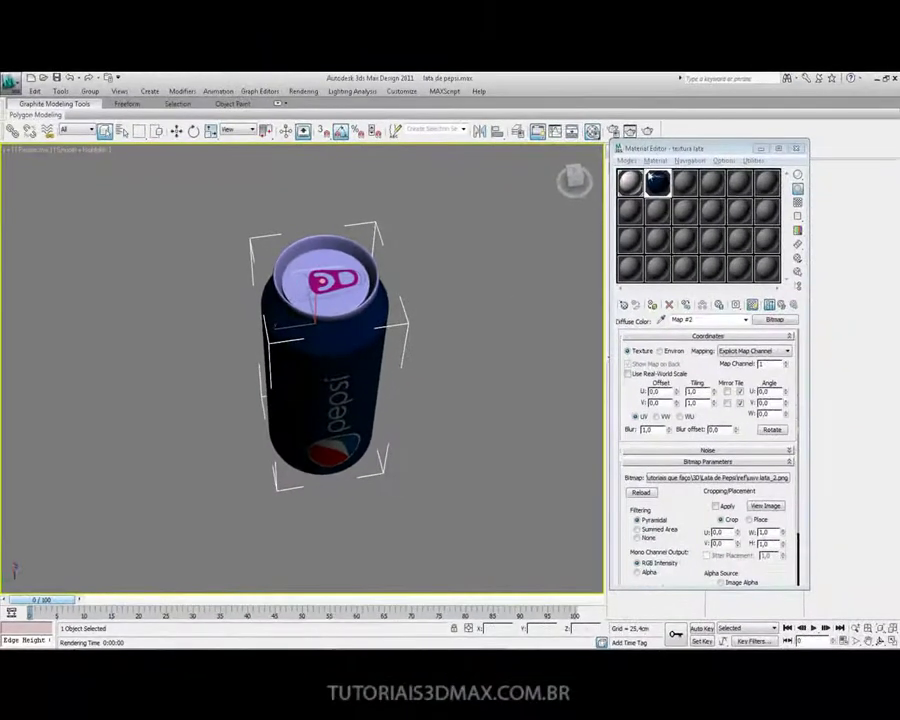
pyautogui.doubleClick(657, 183)
pyautogui.moveTo(442, 170); pyautogui.dragTo(370, 178)
pyautogui.moveTo(433, 388); pyautogui.dragTo(431, 407)
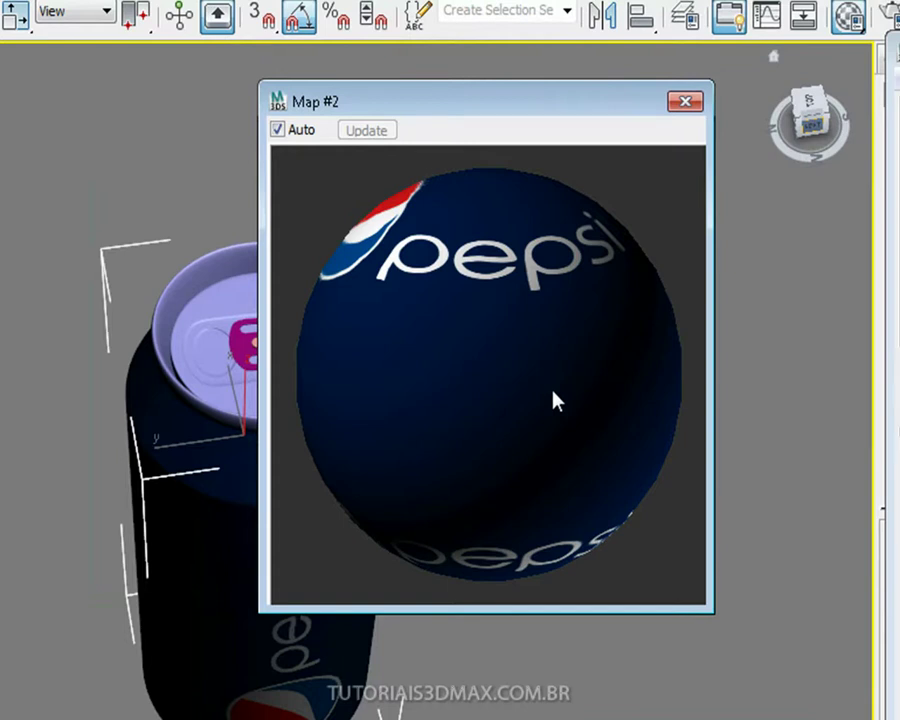
# Step: Switch to Photoshop and create a new 600 x 400 pixel RGB document with a white background
pyautogui.hotkey('alt', 'Tab')
pyautogui.press('Tab')
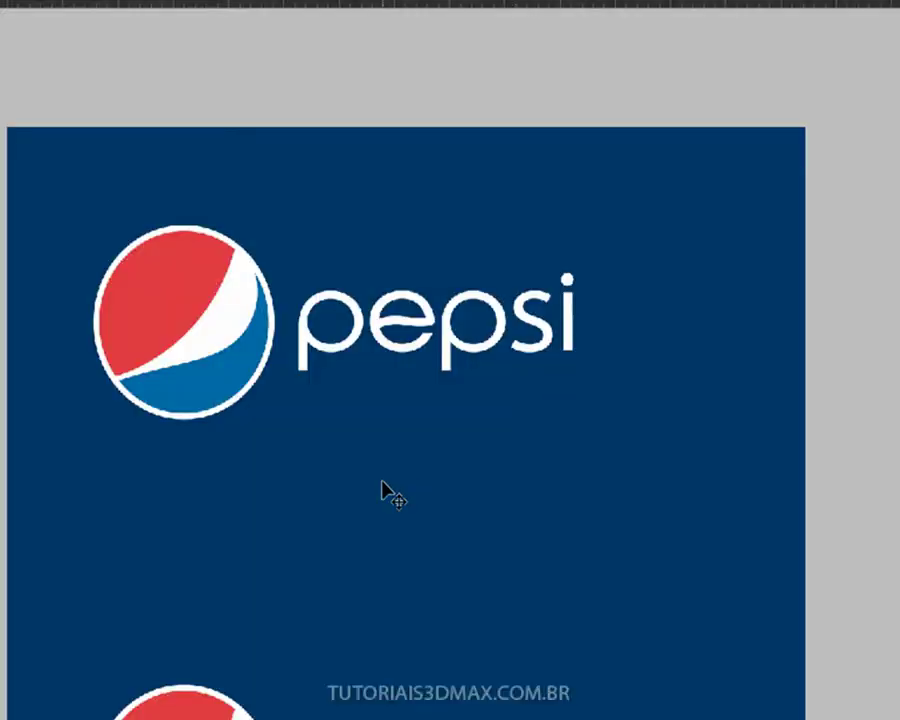
pyautogui.hotkey('ctrl', 'n')
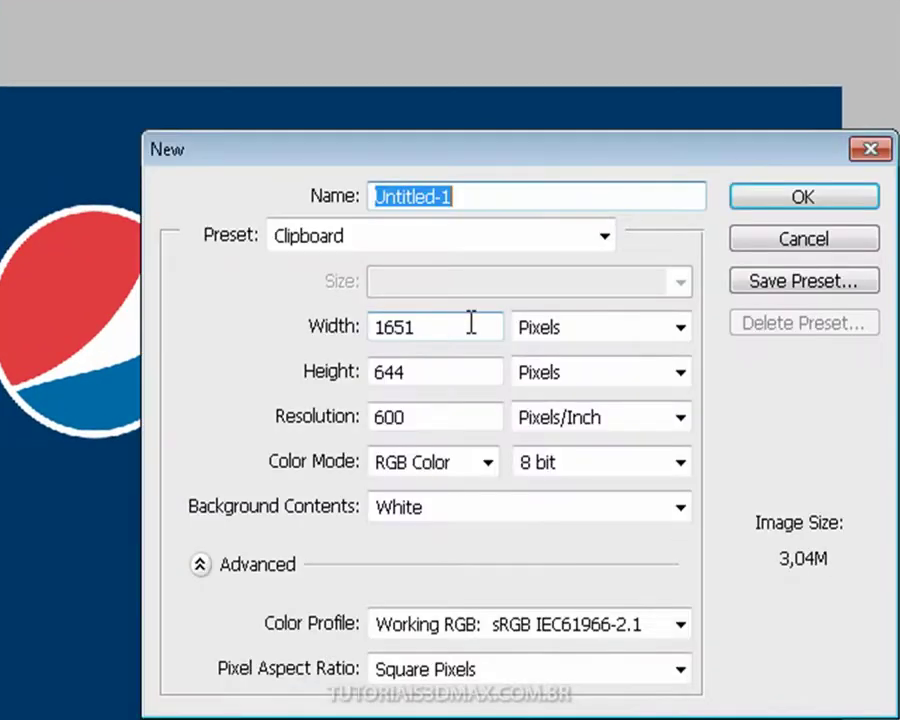
pyautogui.doubleClick(471, 322)
pyautogui.write('600')
pyautogui.press('Tab')
pyautogui.press('Tab')
pyautogui.write('400')
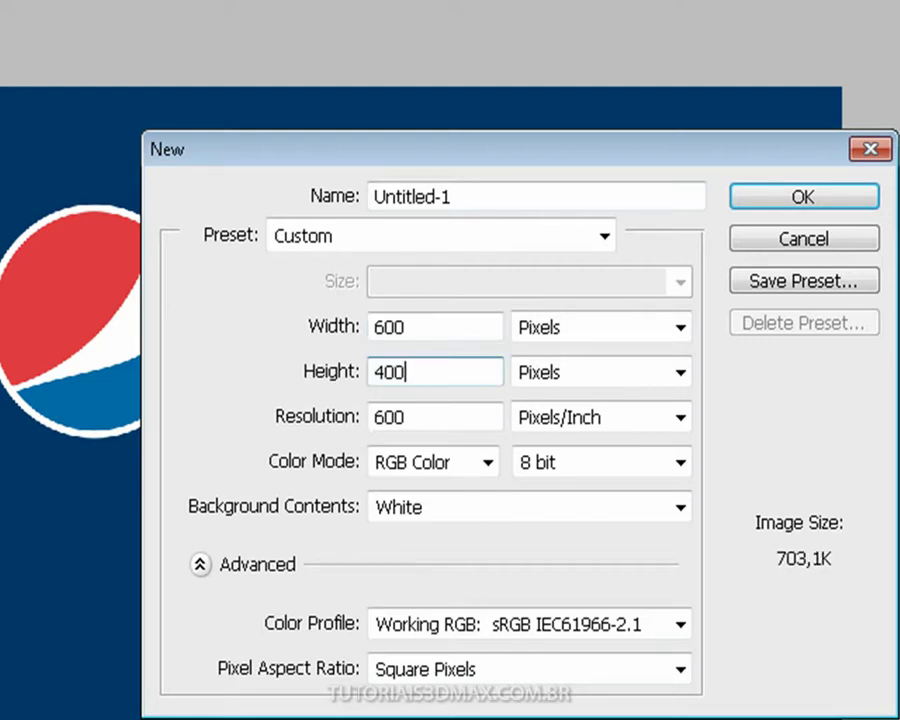
pyautogui.press('Return')
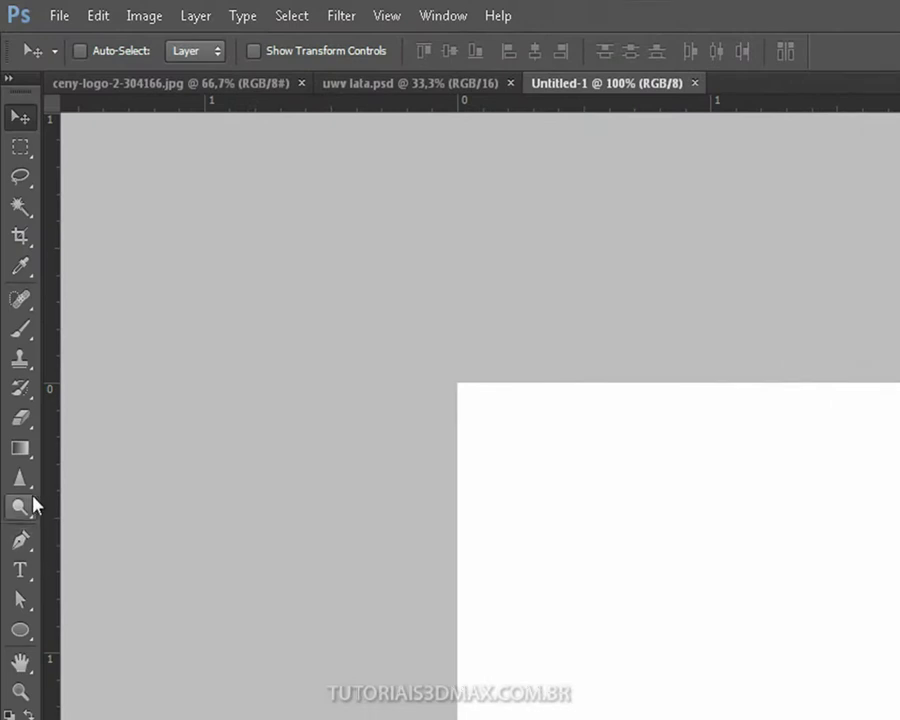
# Step: Activate the Gradient tool, try several presets in the Gradient Editor and choose the Black, White preset
pyautogui.click(20, 449)
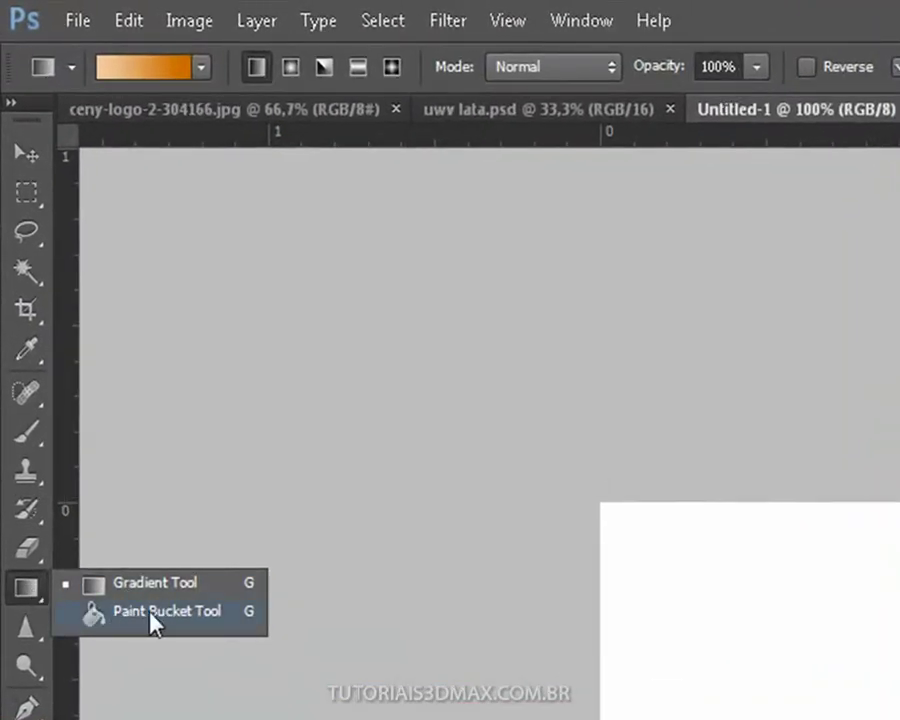
pyautogui.click(101, 584)
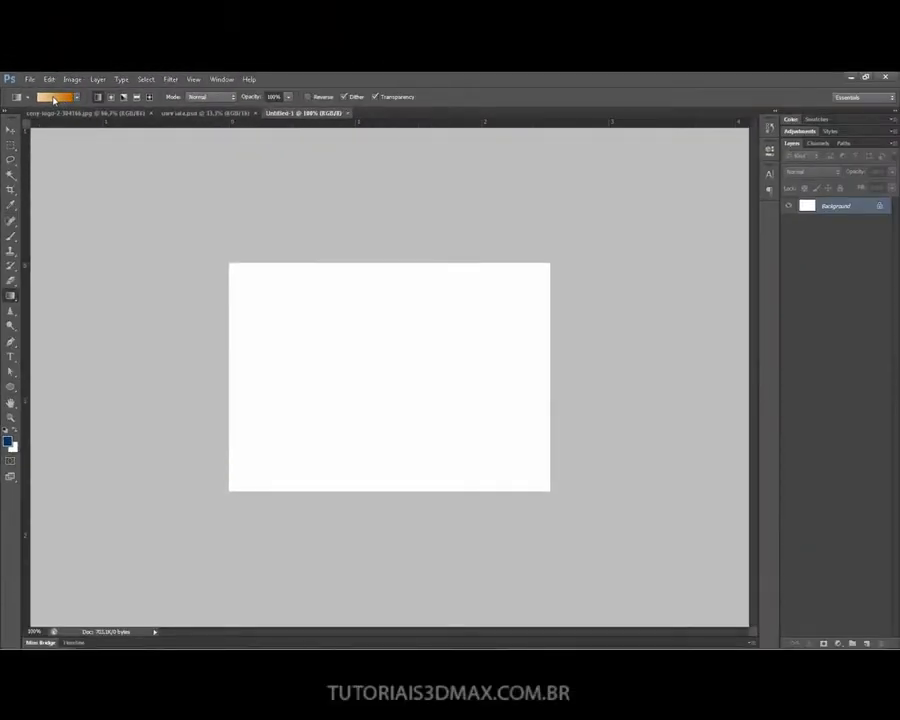
pyautogui.click(54, 98)
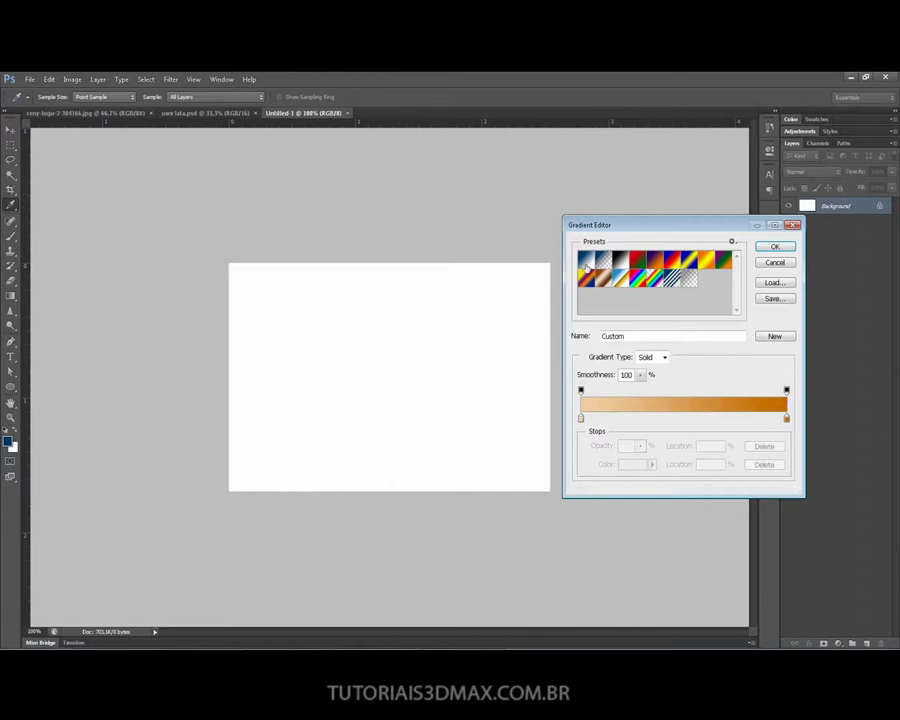
pyautogui.click(585, 261)
pyautogui.click(621, 261)
pyautogui.click(655, 261)
pyautogui.click(724, 261)
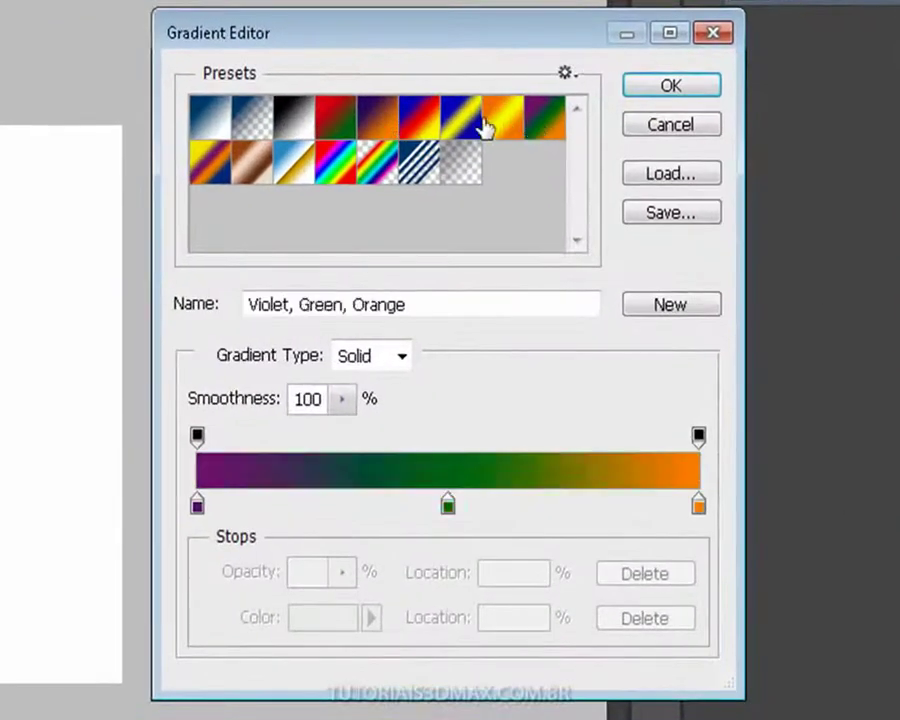
pyautogui.click(420, 117)
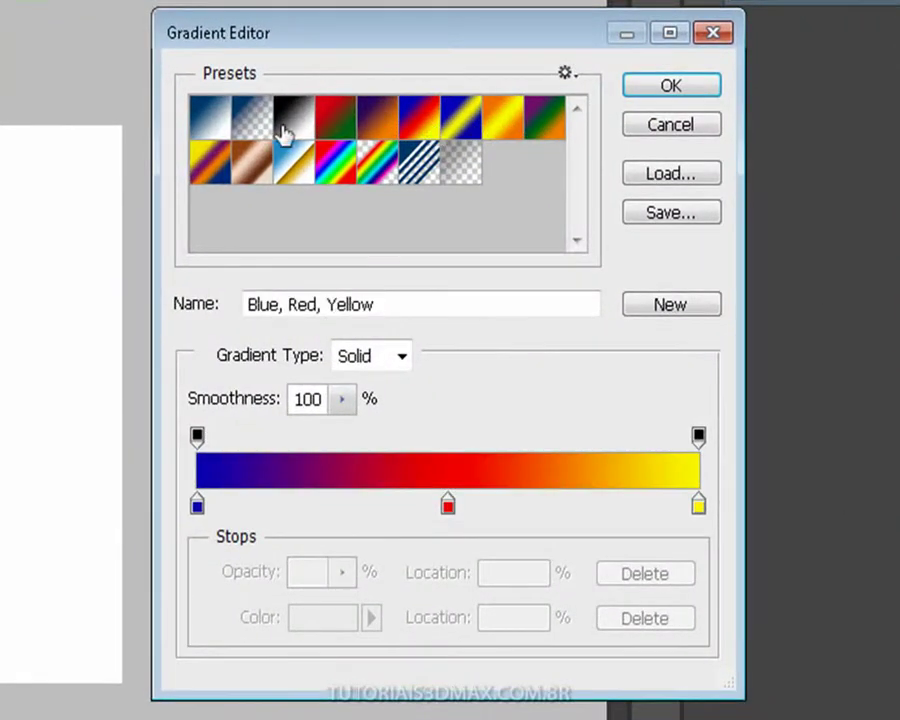
pyautogui.click(294, 122)
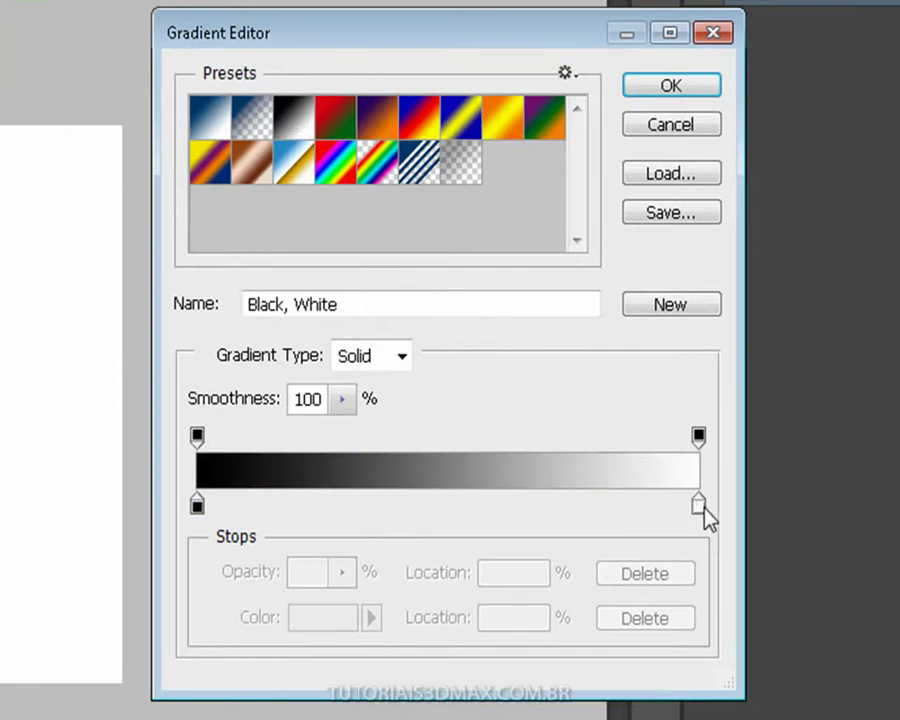
# Step: Move the gradient's white stop to 34%, add another white stop near the middle and a black stop at the far end
pyautogui.moveTo(699, 507); pyautogui.dragTo(369, 510)
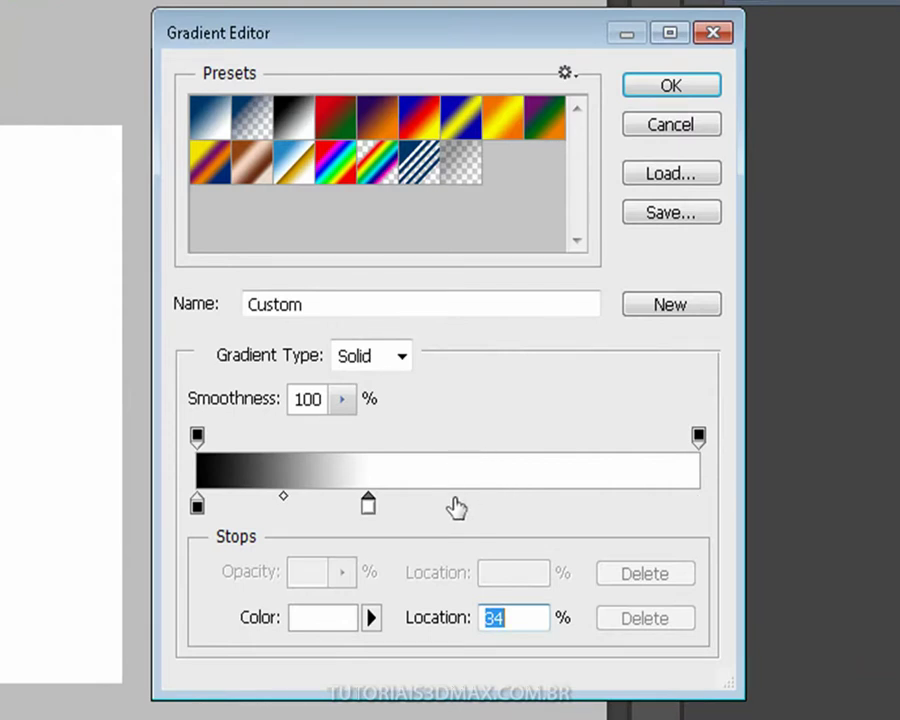
pyautogui.click(460, 505)
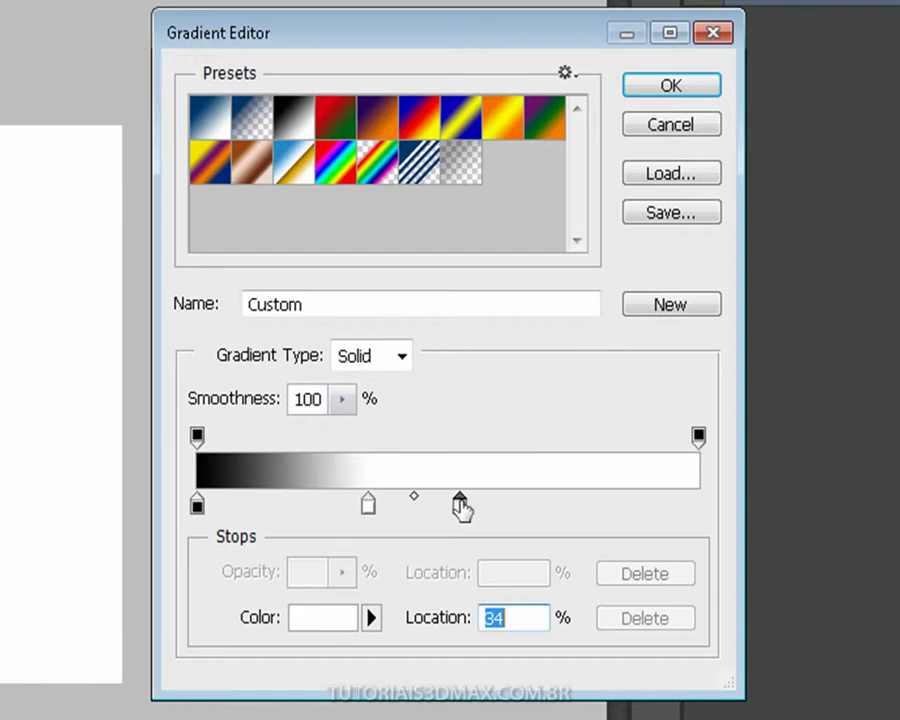
pyautogui.click(698, 505)
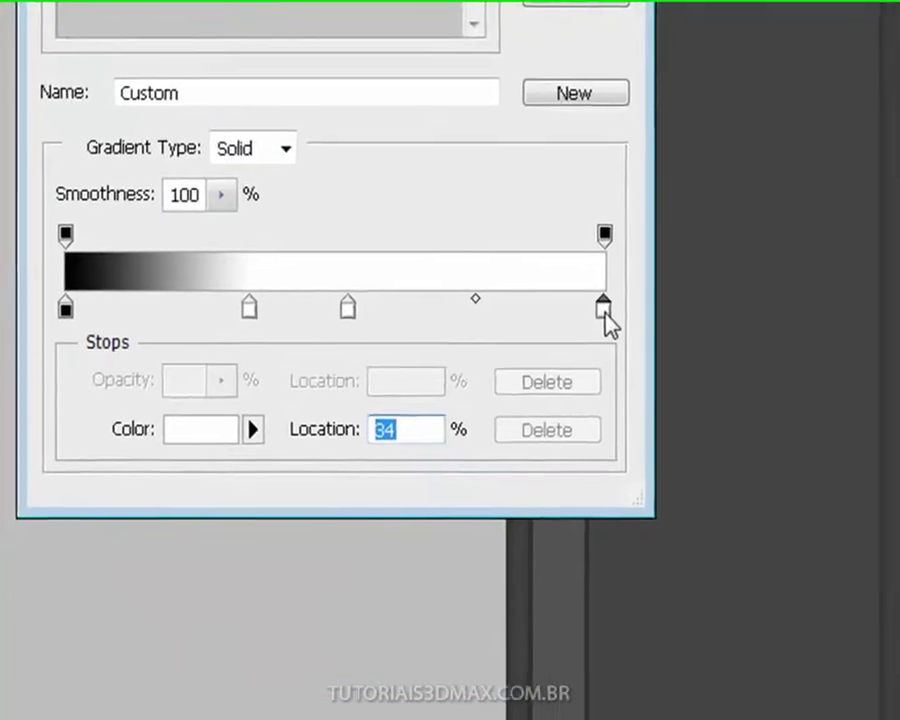
pyautogui.doubleClick(697, 506)
pyautogui.click(514, 634)
pyautogui.moveTo(419, 471); pyautogui.dragTo(494, 653)
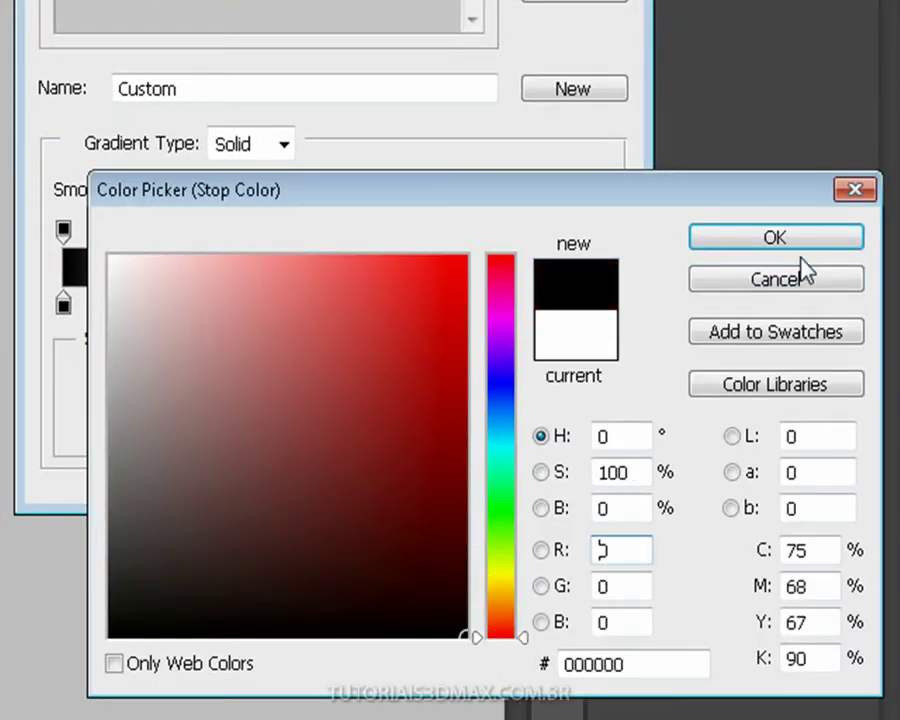
pyautogui.click(775, 237)
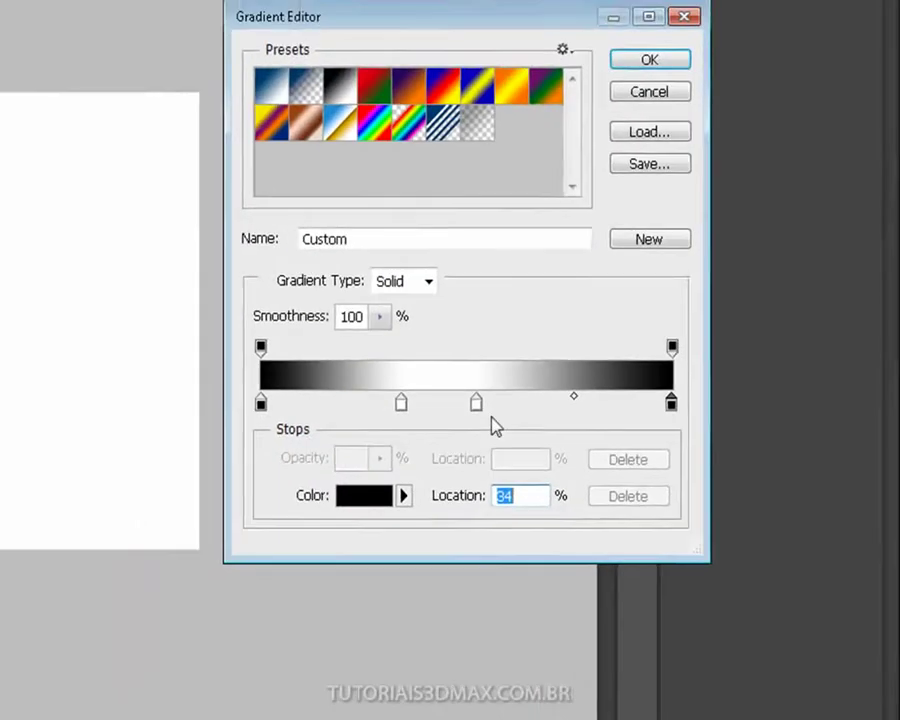
# Step: Merge the white stops into one at 50%, accept the gradient and fill the canvas with it vertically from top to bottom
pyautogui.moveTo(478, 406); pyautogui.dragTo(488, 406)
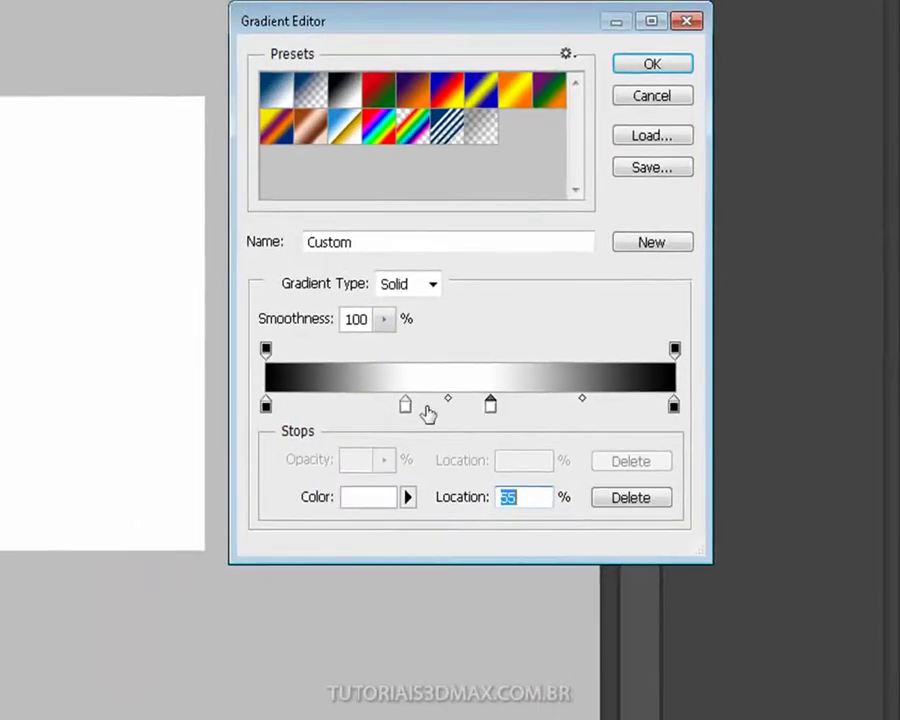
pyautogui.moveTo(403, 406); pyautogui.dragTo(455, 411)
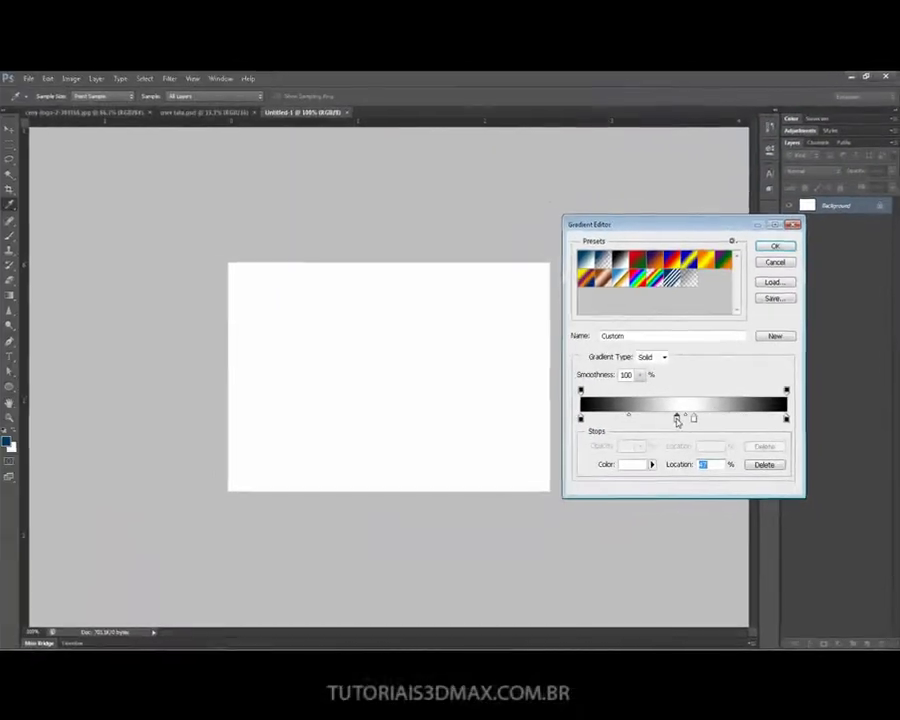
pyautogui.moveTo(677, 418)
pyautogui.mouseDown()
pyautogui.moveTo(677, 440)
pyautogui.moveTo(684, 420)
pyautogui.mouseUp()
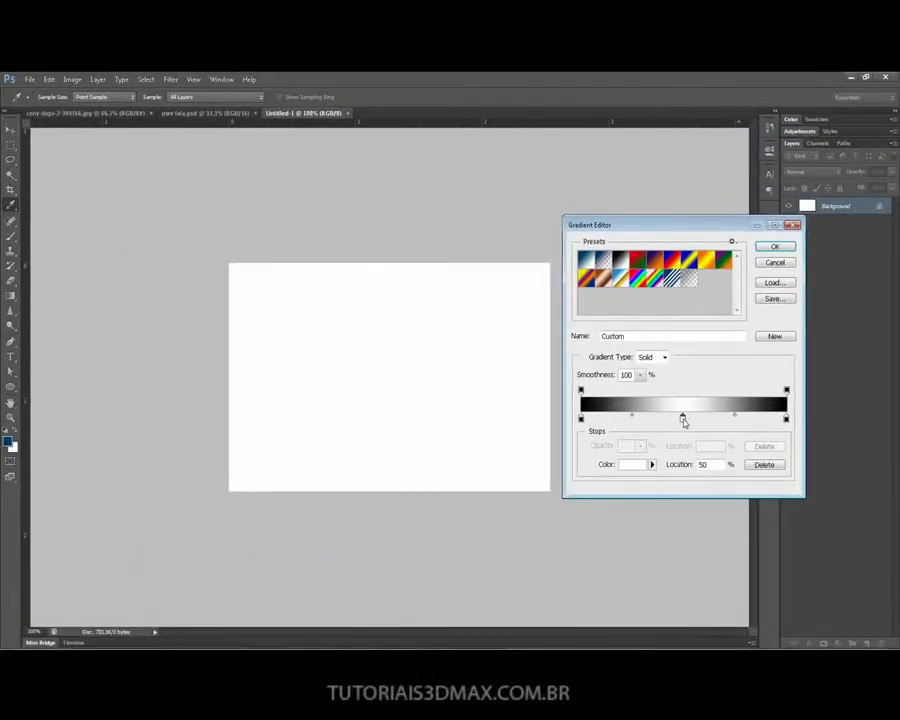
pyautogui.click(775, 246)
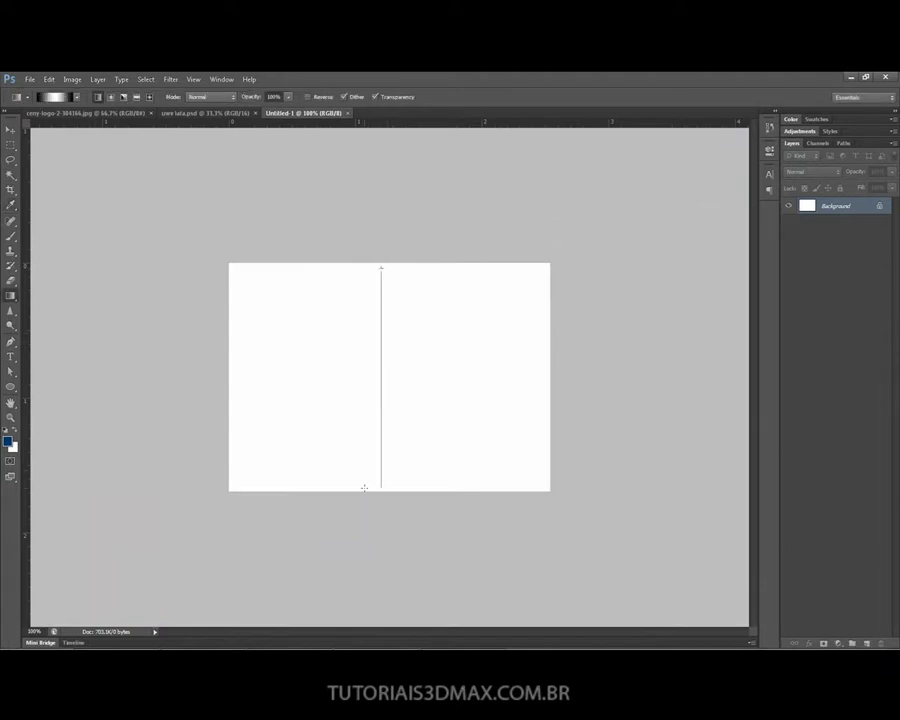
pyautogui.moveTo(364, 487); pyautogui.dragTo(363, 487)
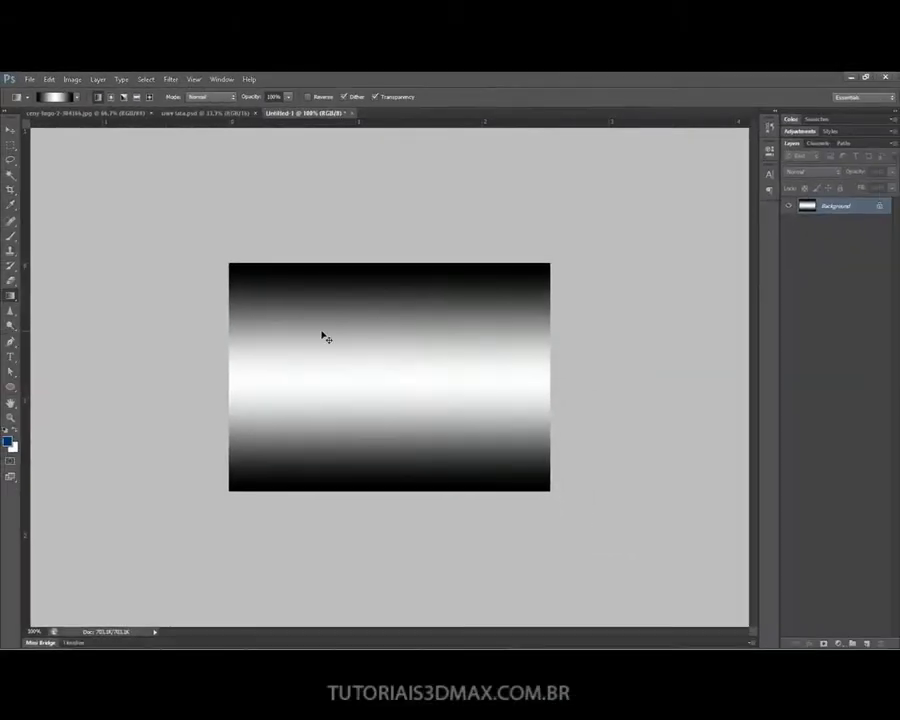
# Step: Save the gradient image as a JPEG named brilho in the ref folder with quality 5
pyautogui.hotkey('ctrl', 'shift', 's')
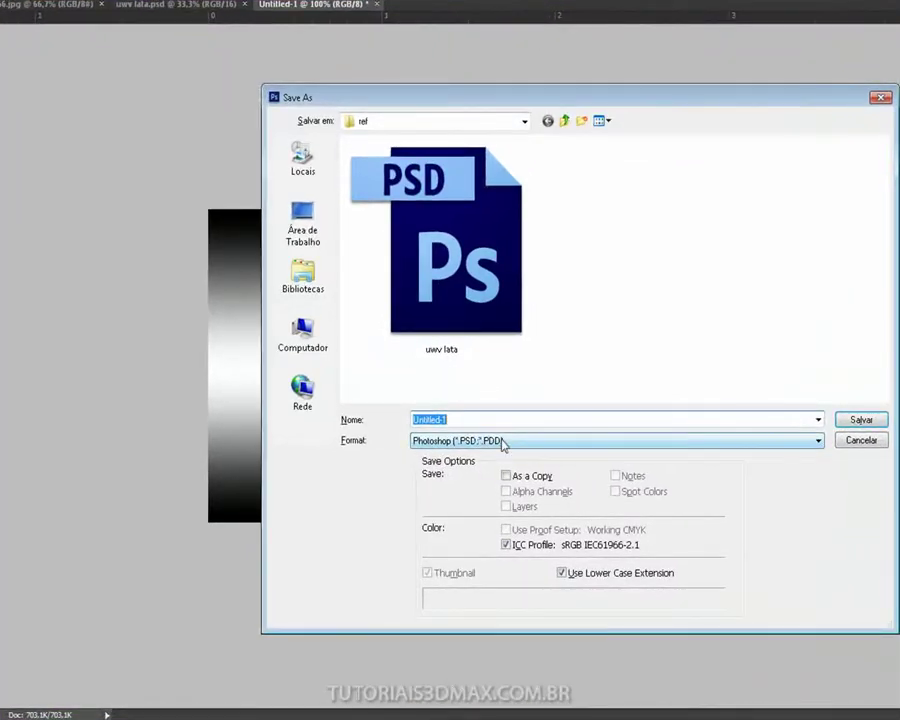
pyautogui.click(503, 445)
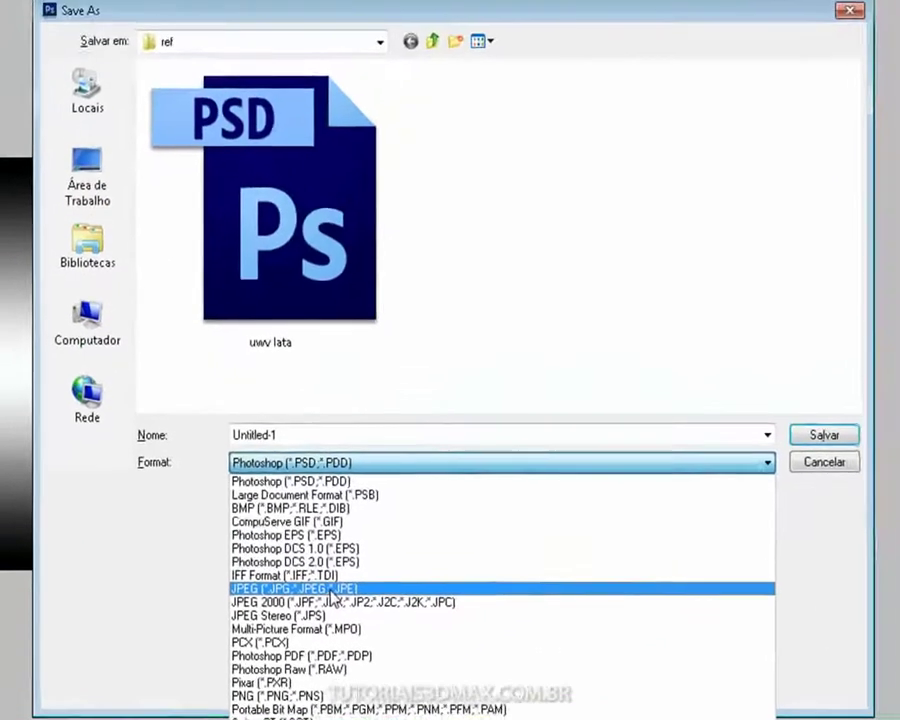
pyautogui.click(333, 592)
pyautogui.click(399, 440)
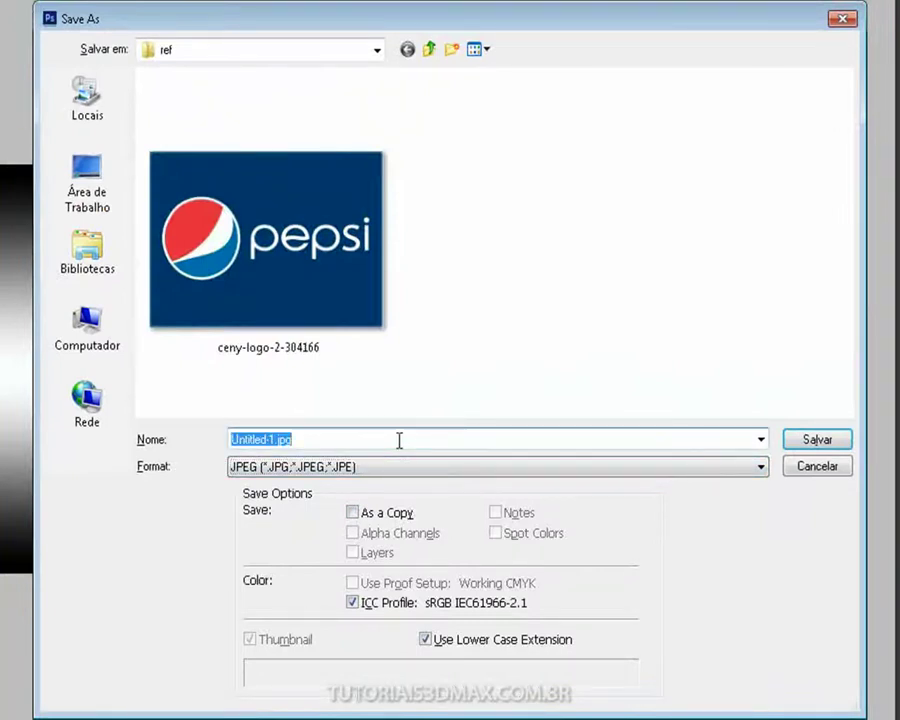
pyautogui.write('brilho')
pyautogui.press('Return')
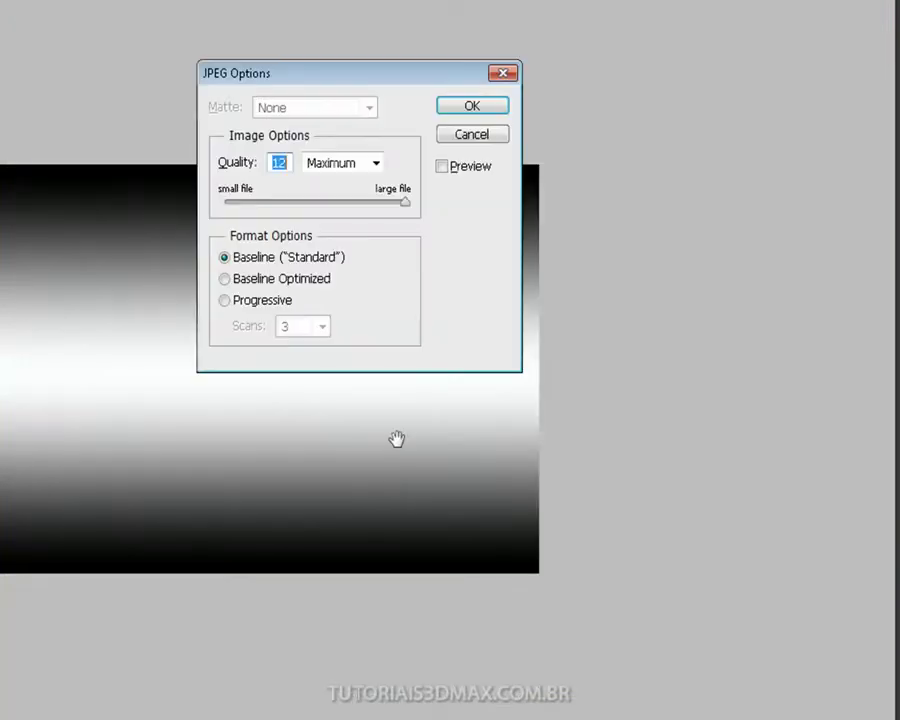
pyautogui.write('5')
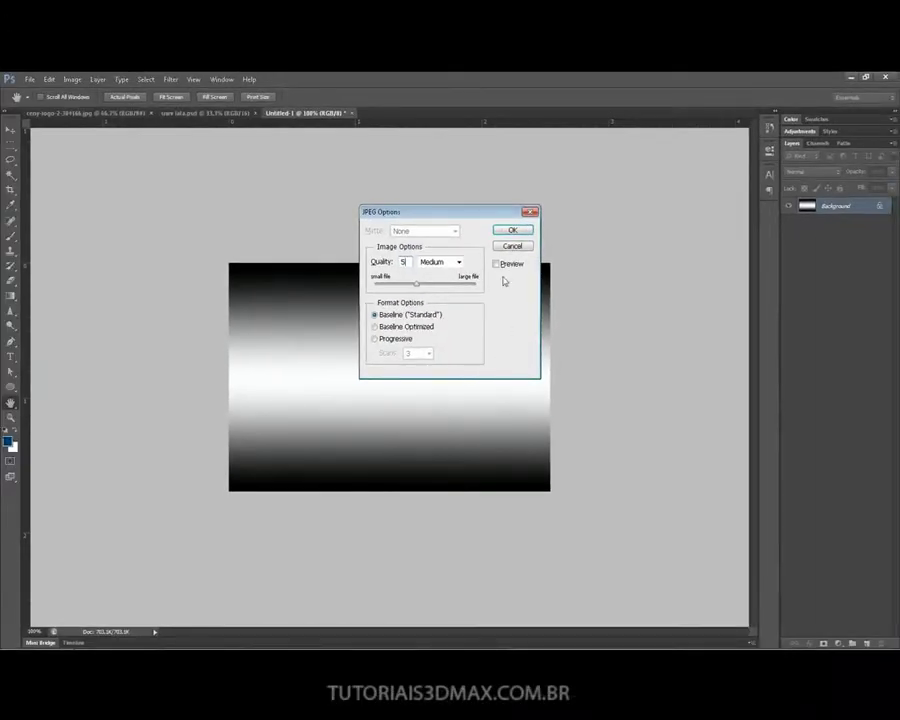
pyautogui.click(510, 230)
# Step: Switch to 3ds Max and load brilho.jpg as a bitmap into the Glossiness map of the textura lata material
pyautogui.hotkey('alt', 'Tab')
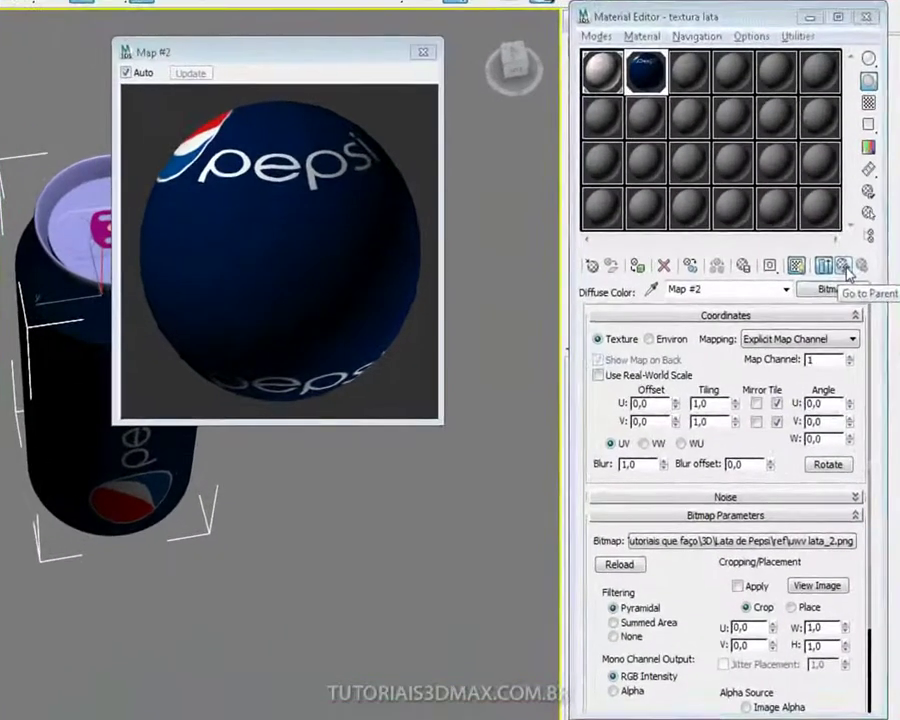
pyautogui.click(782, 305)
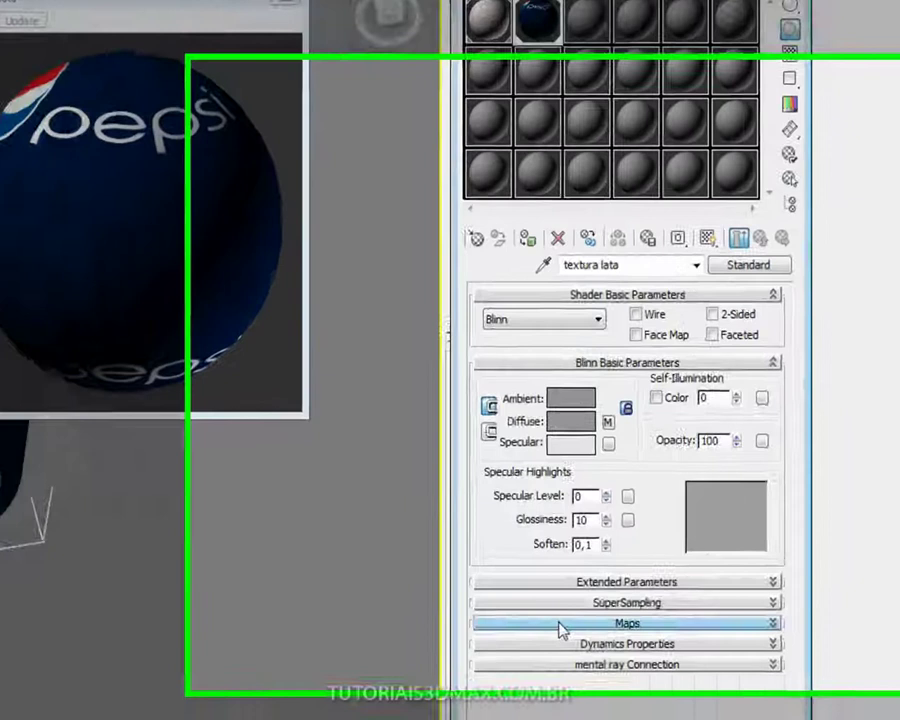
pyautogui.click(653, 605)
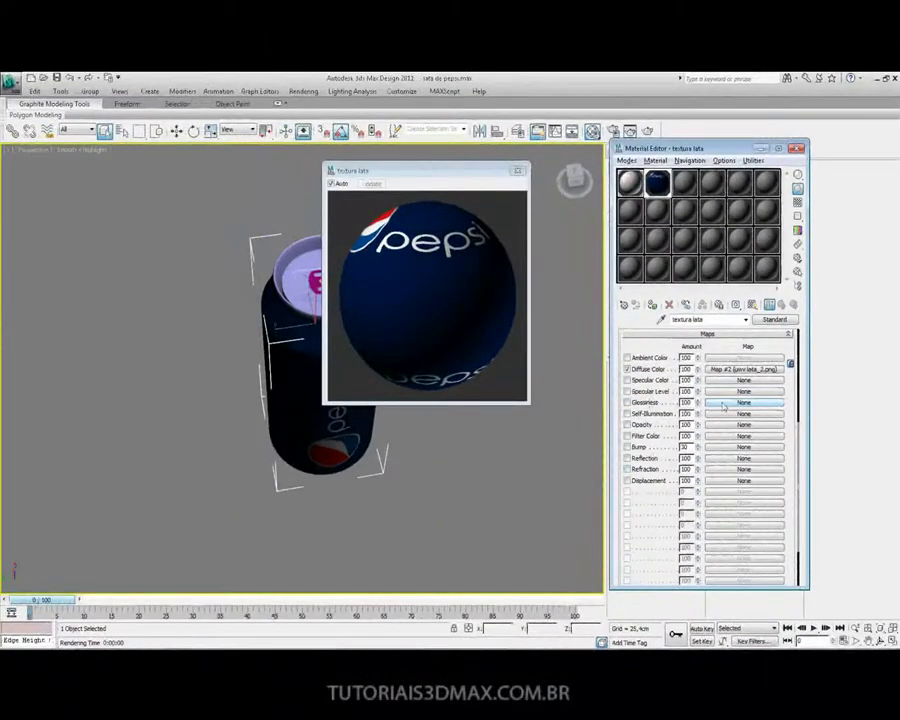
pyautogui.click(724, 403)
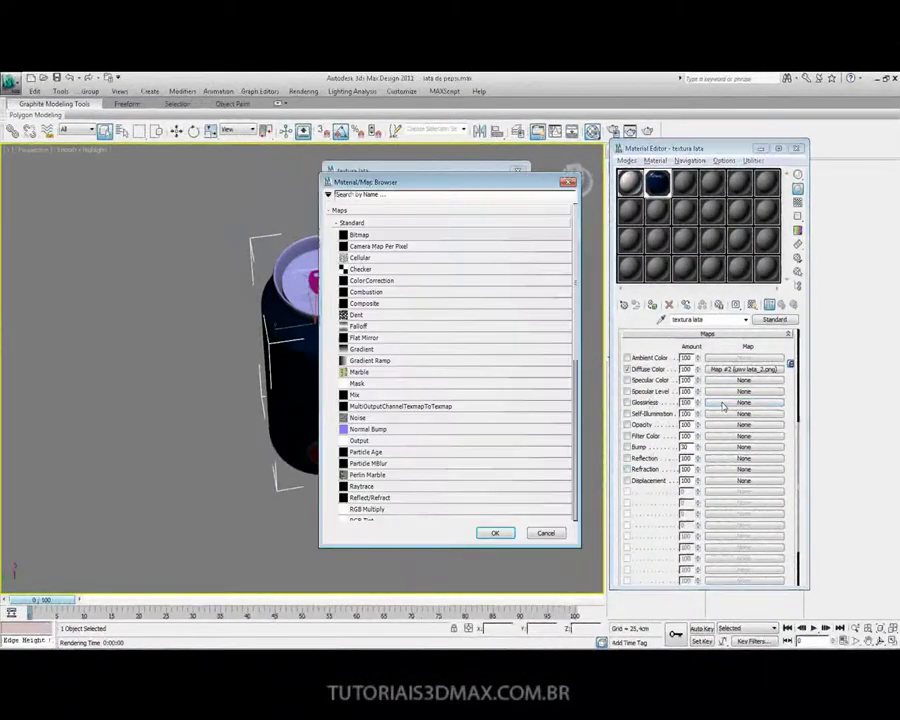
pyautogui.doubleClick(403, 238)
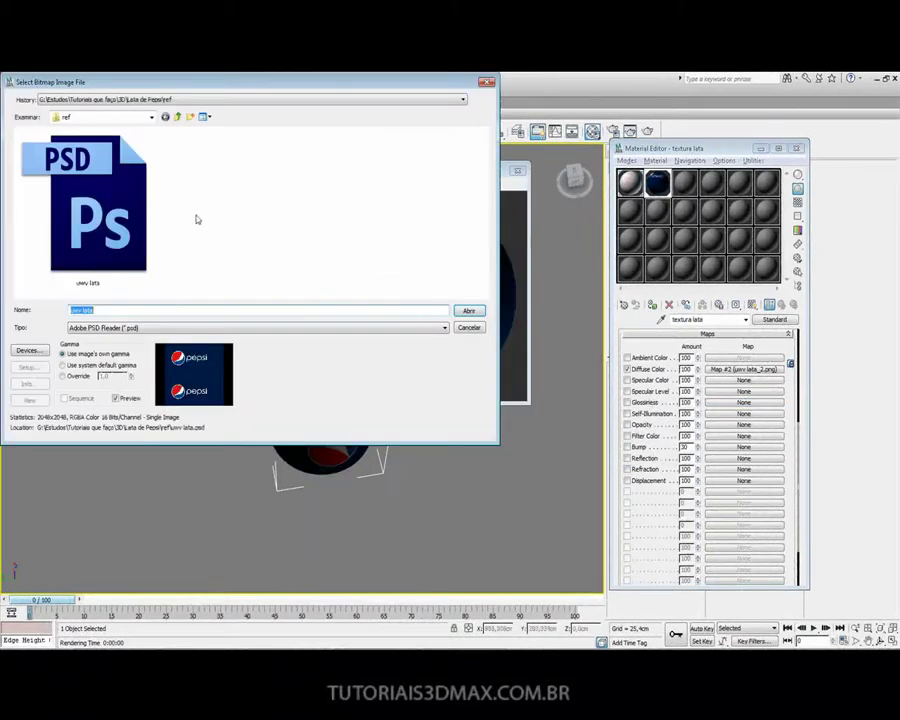
pyautogui.click(204, 328)
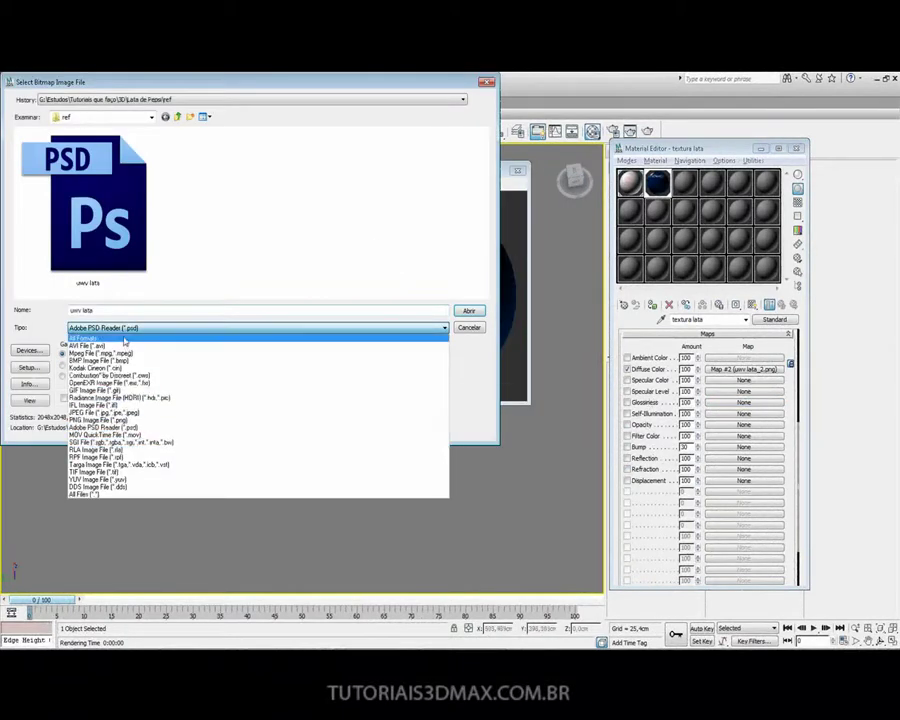
pyautogui.click(124, 336)
pyautogui.doubleClick(97, 236)
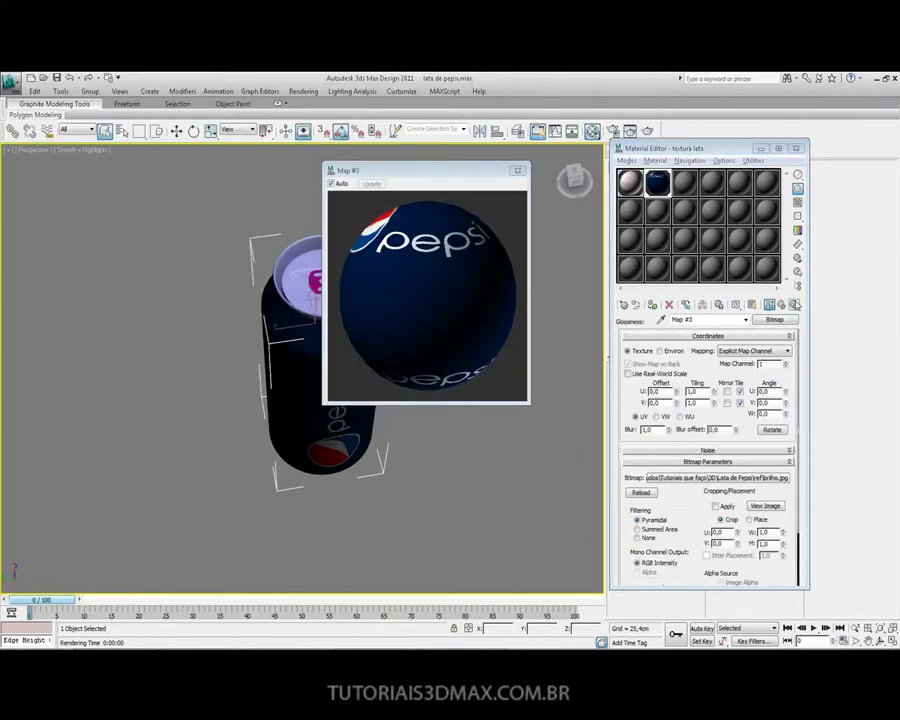
pyautogui.click(781, 305)
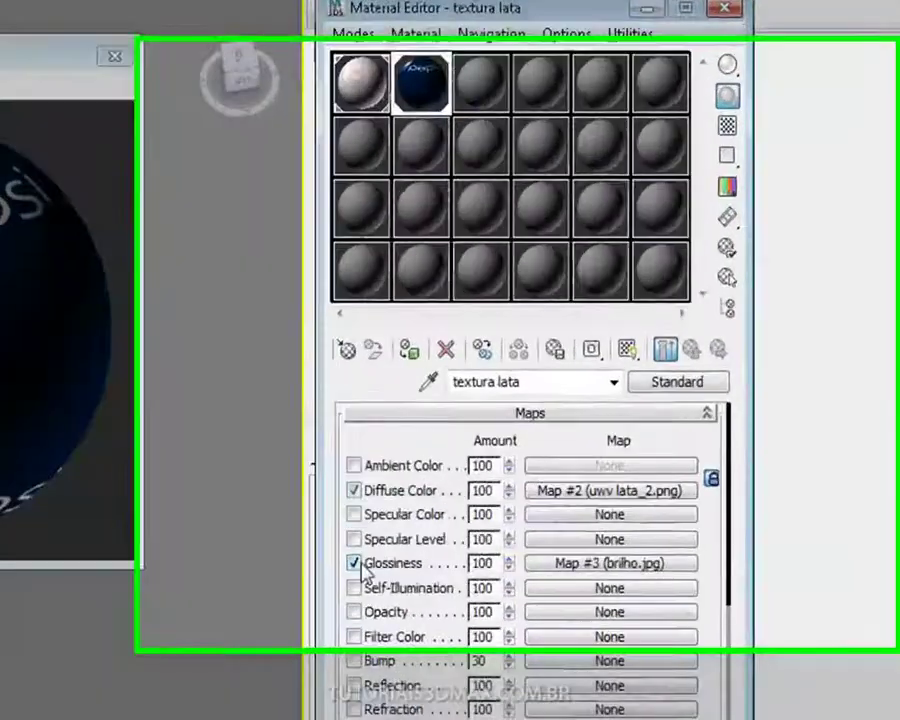
# Step: Disable the Glossiness map and duplicate its brilho.jpg bitmap into the Specular Level map as a Copy
pyautogui.click(627, 402)
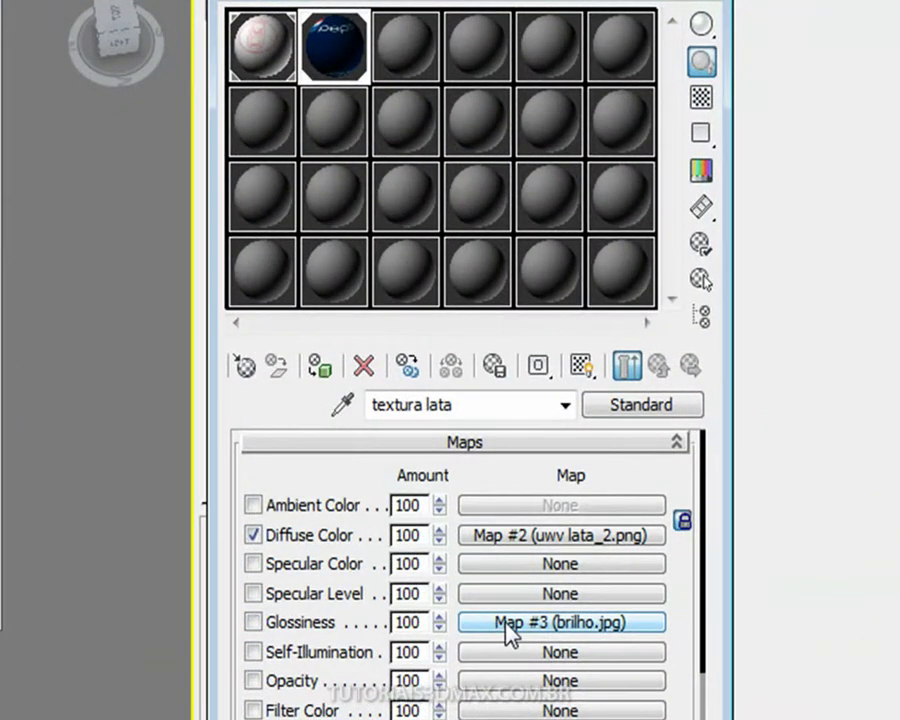
pyautogui.moveTo(495, 637); pyautogui.dragTo(492, 592)
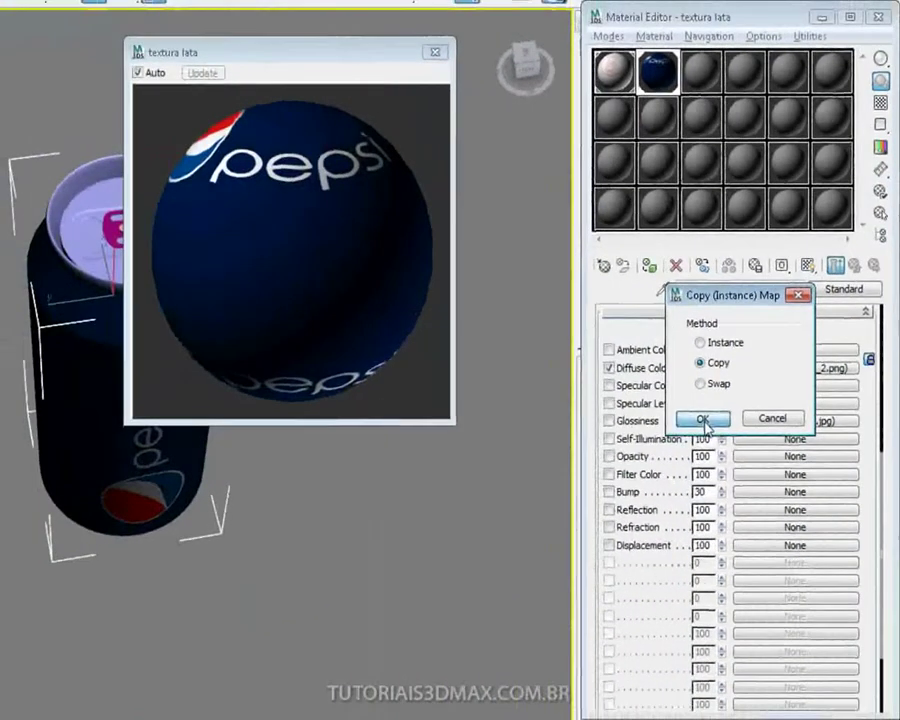
pyautogui.click(410, 617)
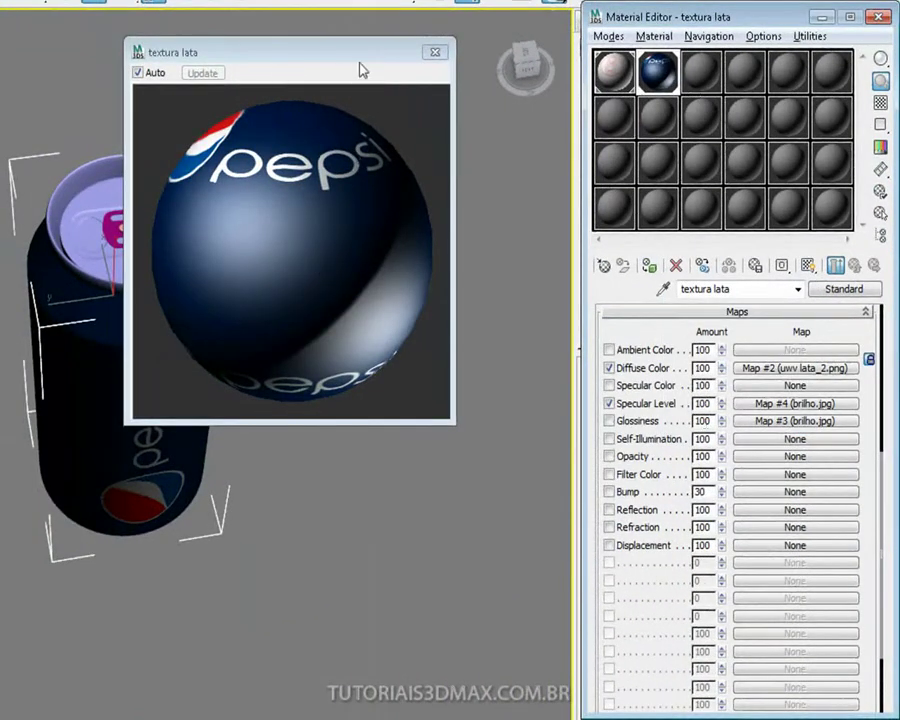
# Step: Close the enlarged material preview and render the can from a lower side angle in the perspective view
pyautogui.click(435, 51)
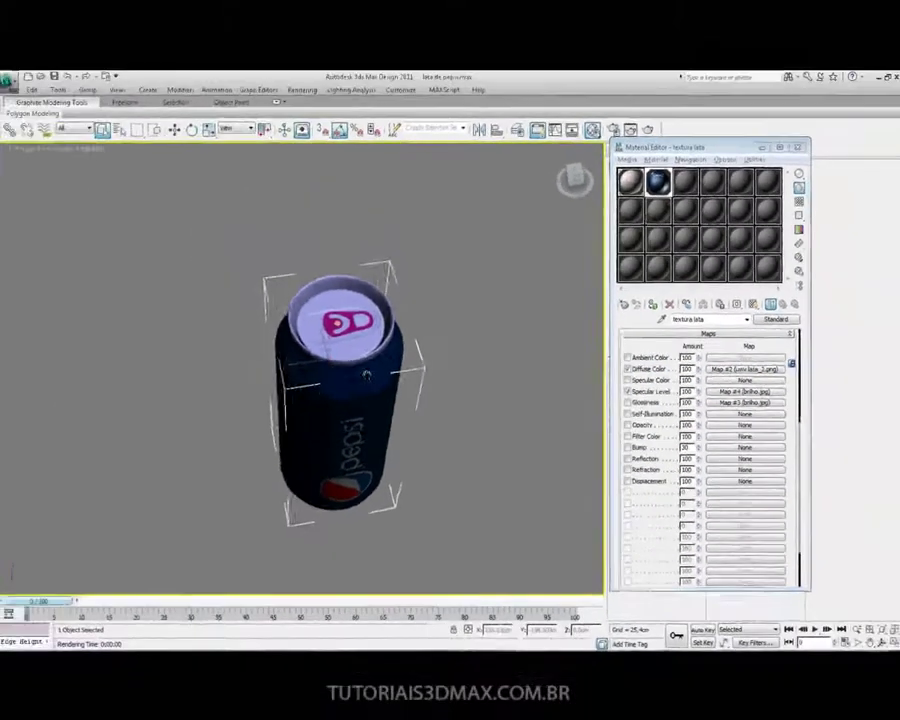
pyautogui.moveTo(387, 338)
pyautogui.keyDown('alt'); pyautogui.mouseDown(button='middle')
pyautogui.moveTo(360, 330)
pyautogui.moveTo(380, 335)
pyautogui.mouseUp(button='middle'); pyautogui.keyUp('alt')
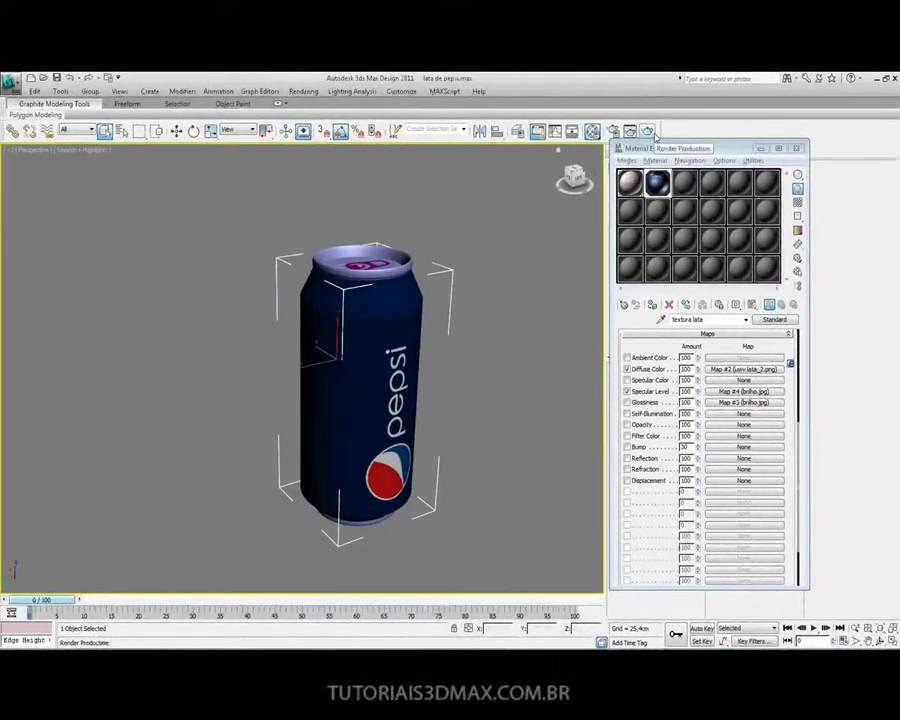
pyautogui.click(648, 131)
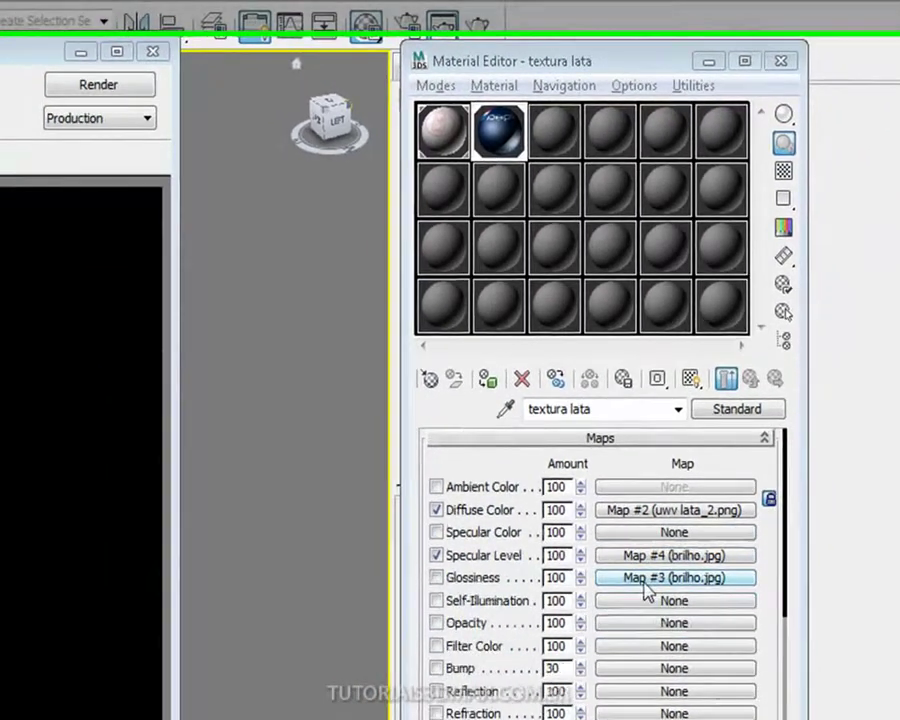
# Step: Clear the Glossiness map and duplicate the Specular Level's brilho.jpg bitmap into the Reflection map as a Copy
pyautogui.rightClick(645, 591)
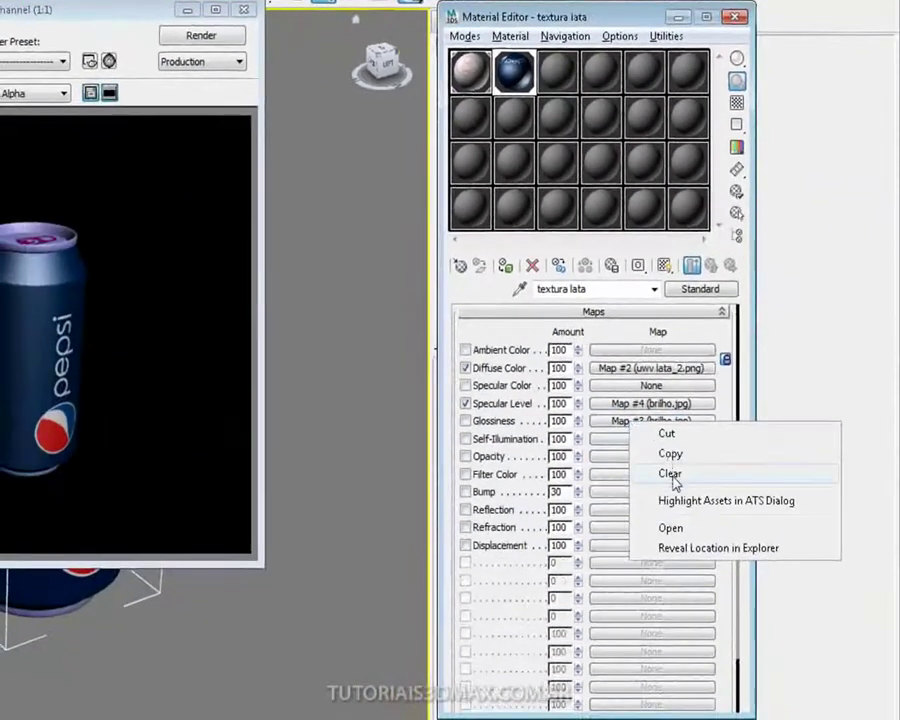
pyautogui.click(701, 648)
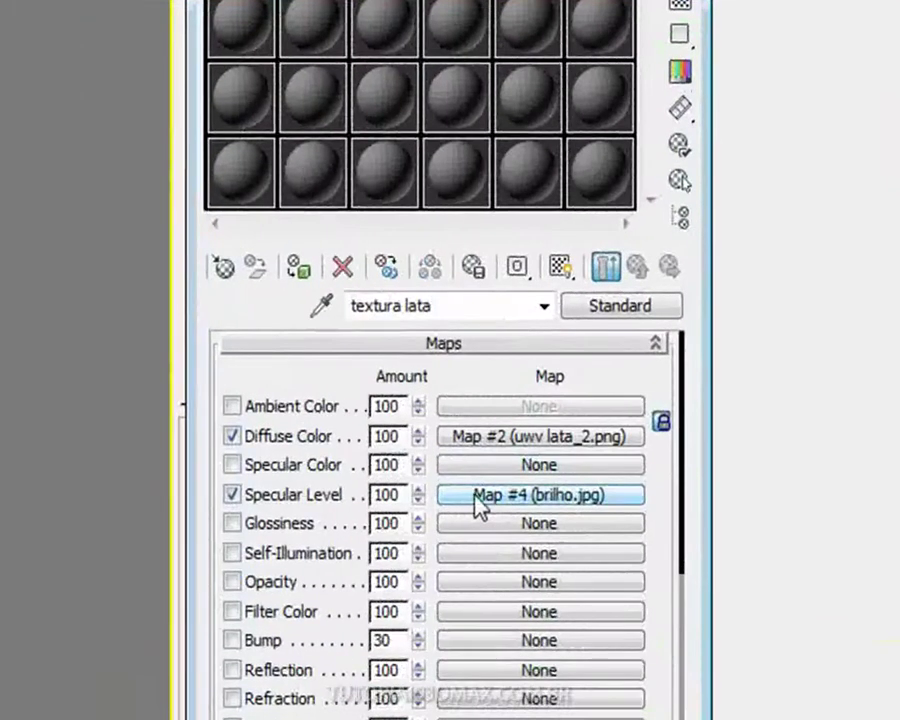
pyautogui.moveTo(476, 496); pyautogui.dragTo(475, 684)
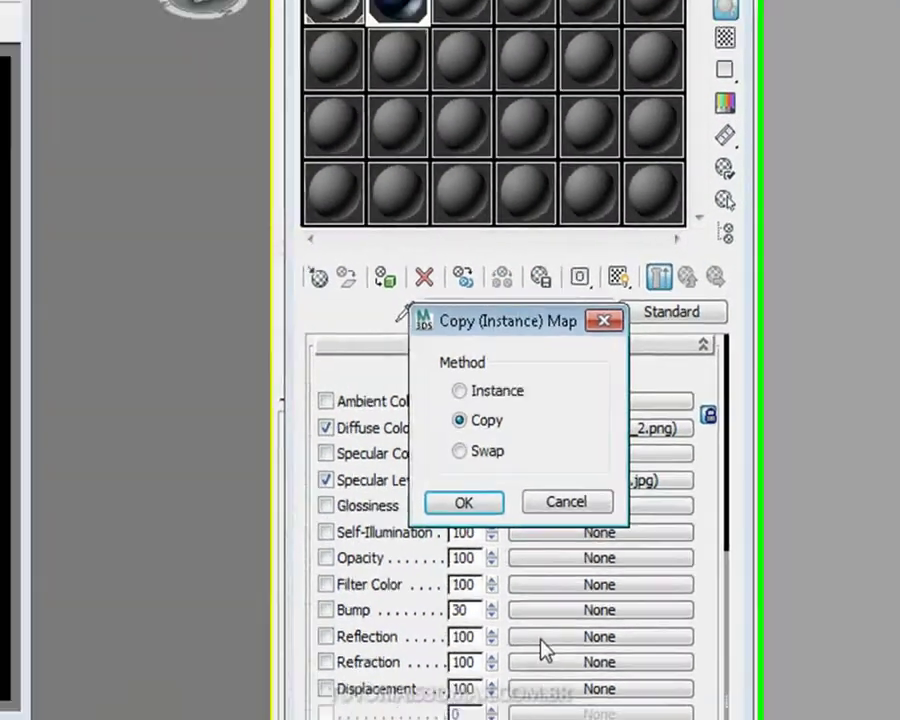
pyautogui.click(464, 502)
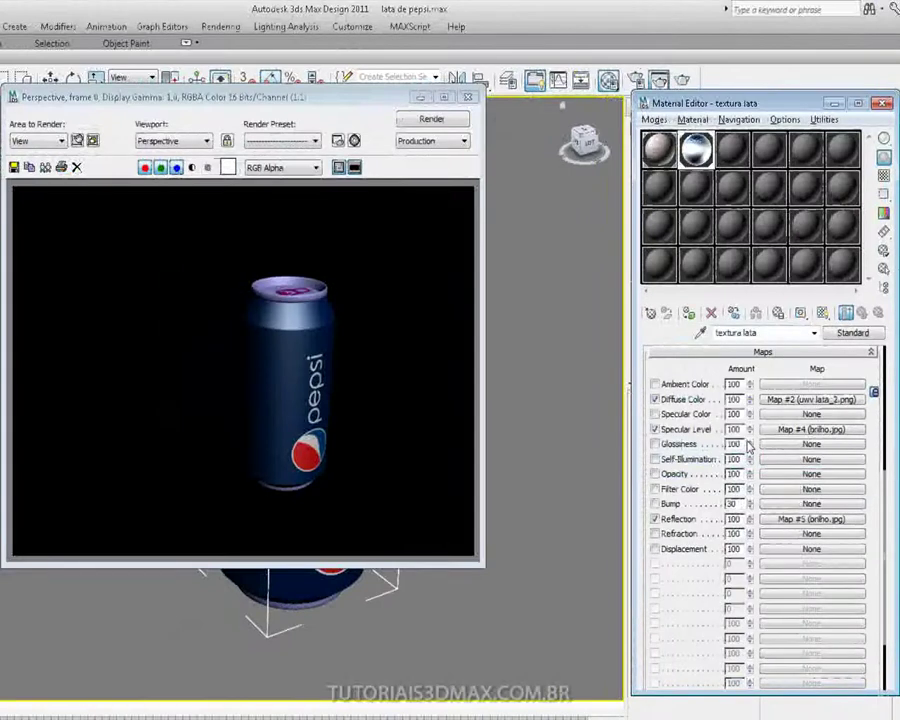
# Step: Open the enlarged textura lata preview, set the Reflection map amount to 10 and render the can
pyautogui.click(467, 97)
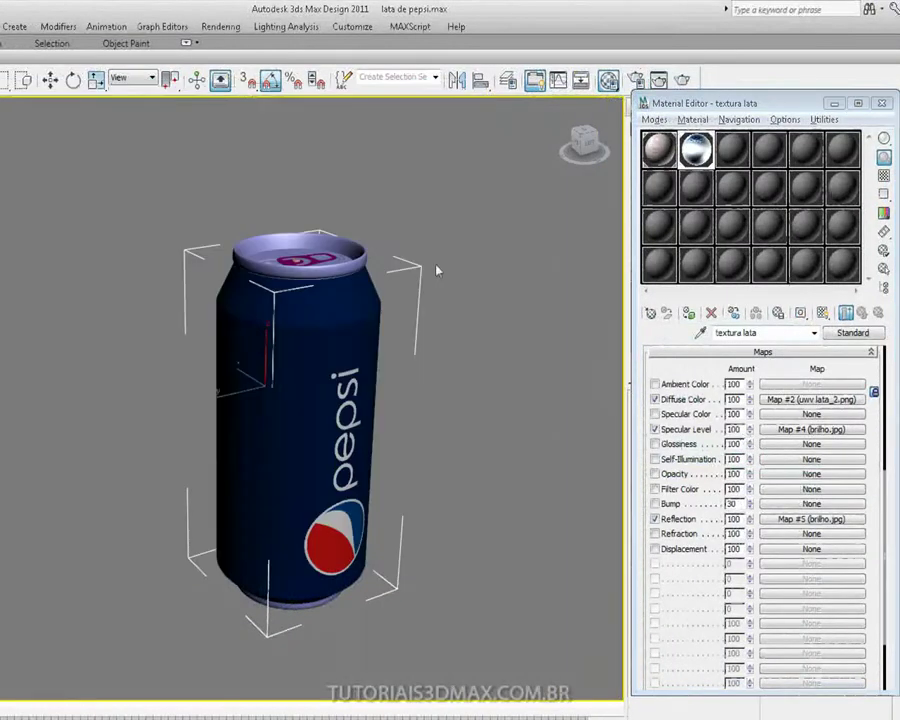
pyautogui.doubleClick(696, 143)
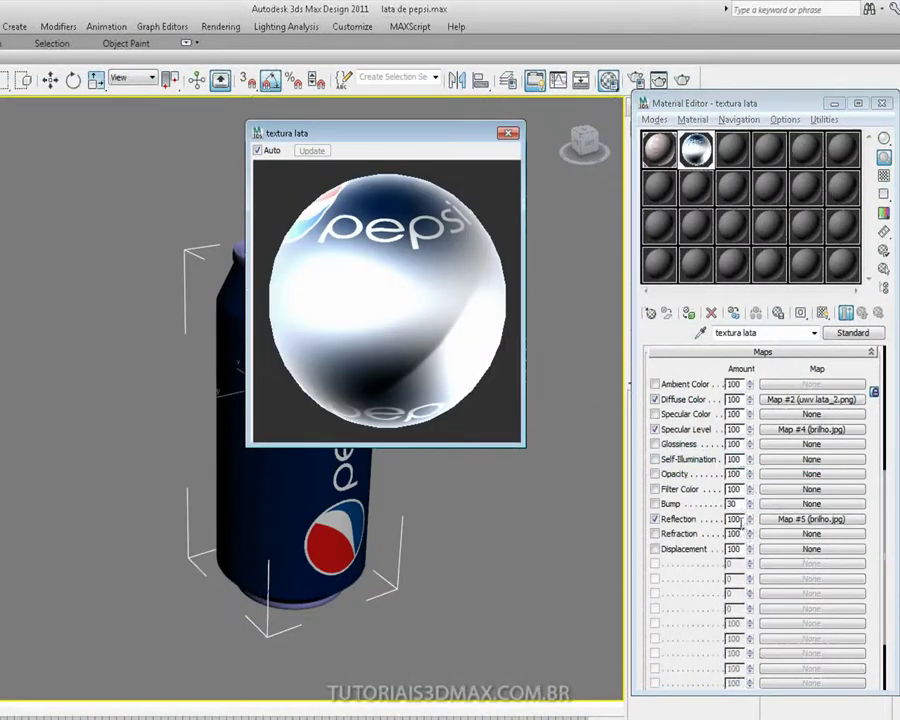
pyautogui.doubleClick(735, 519)
pyautogui.write('10')
pyautogui.press('Return')
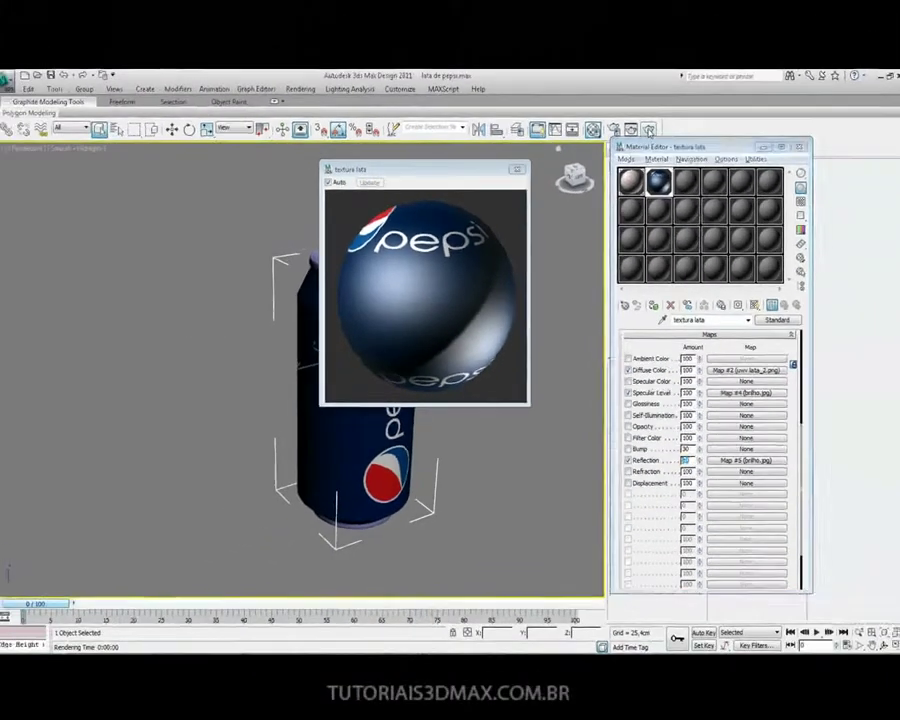
pyautogui.click(648, 130)
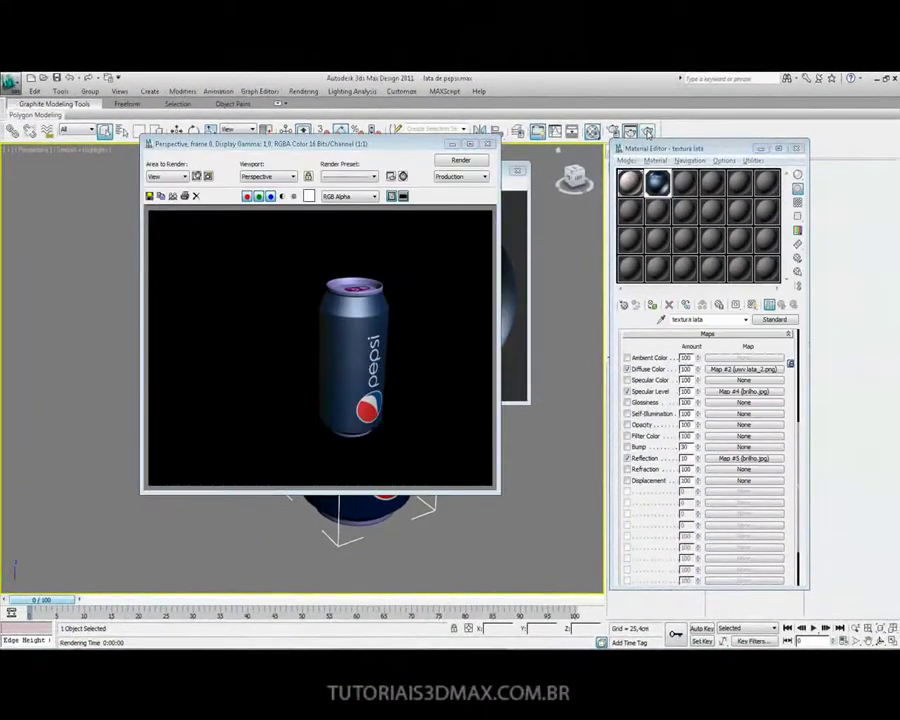
# Step: Raise the Reflection map amount to 50 and render the can again
pyautogui.doubleClick(686, 458)
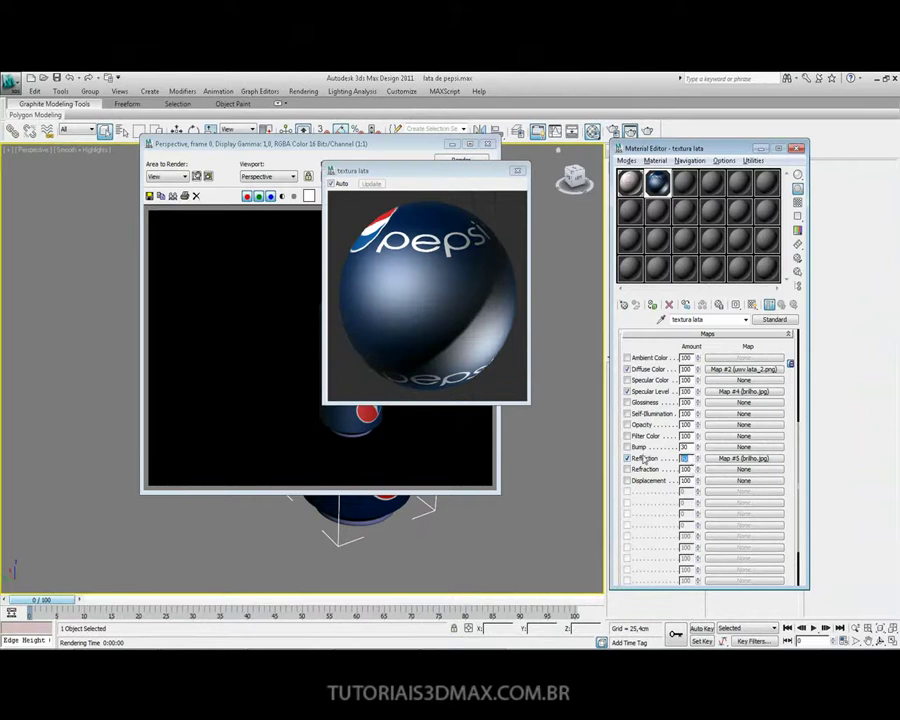
pyautogui.write('80')
pyautogui.press('Return')
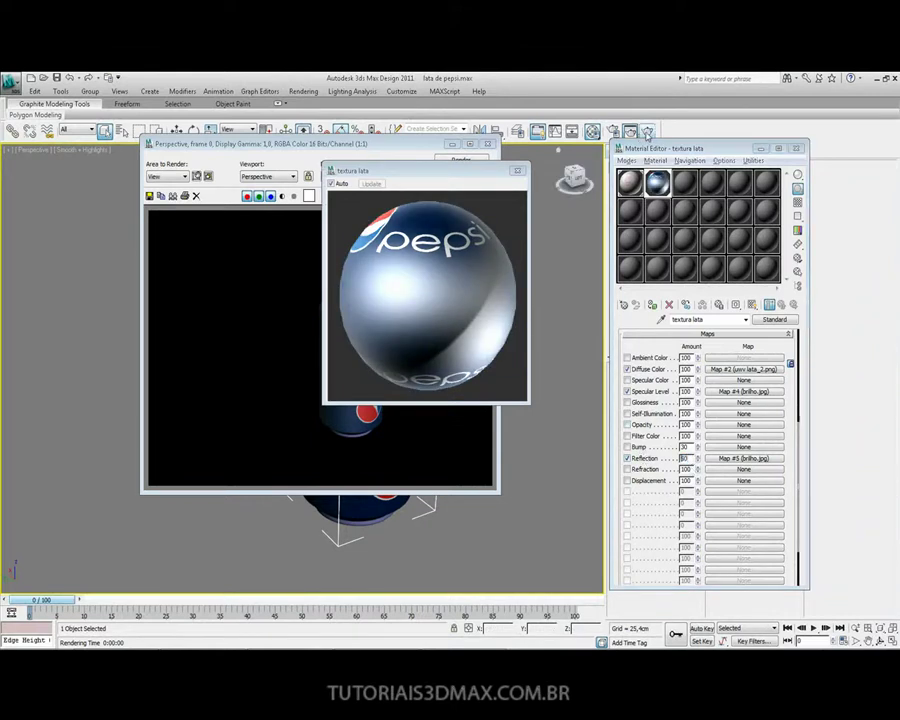
pyautogui.click(648, 131)
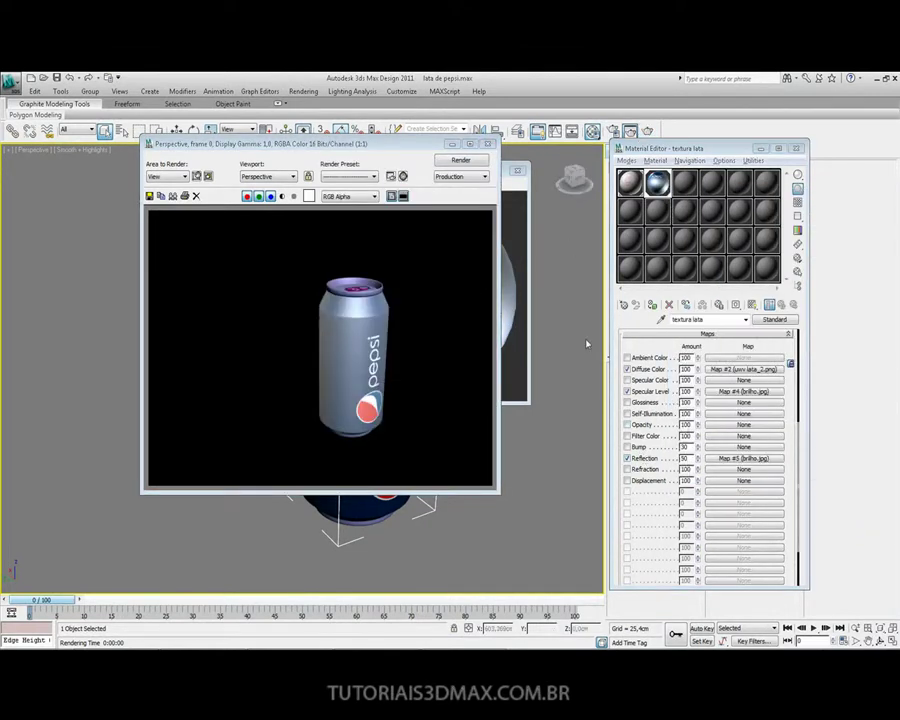
# Step: Lower the Reflection map amount back to 10 and render the can
pyautogui.click(655, 457)
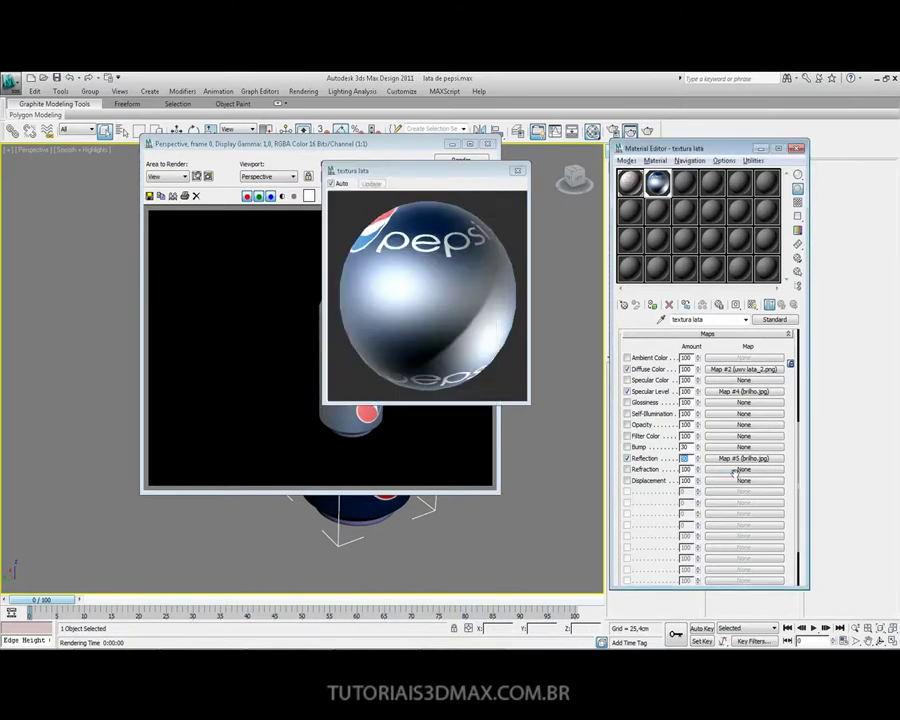
pyautogui.write('1')
pyautogui.press('Return')
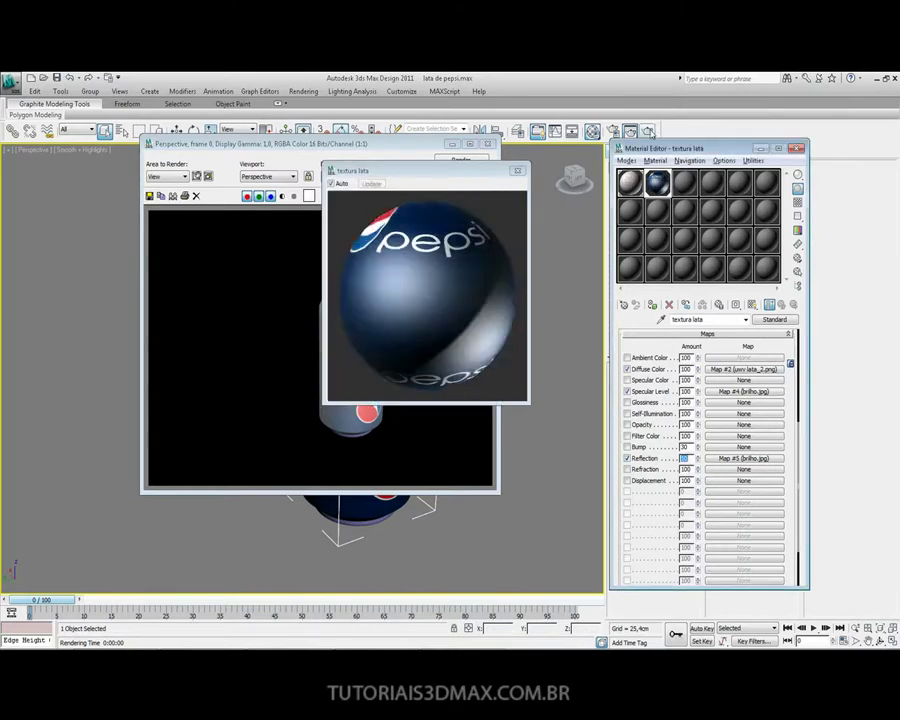
pyautogui.hotkey('shift', 'q')
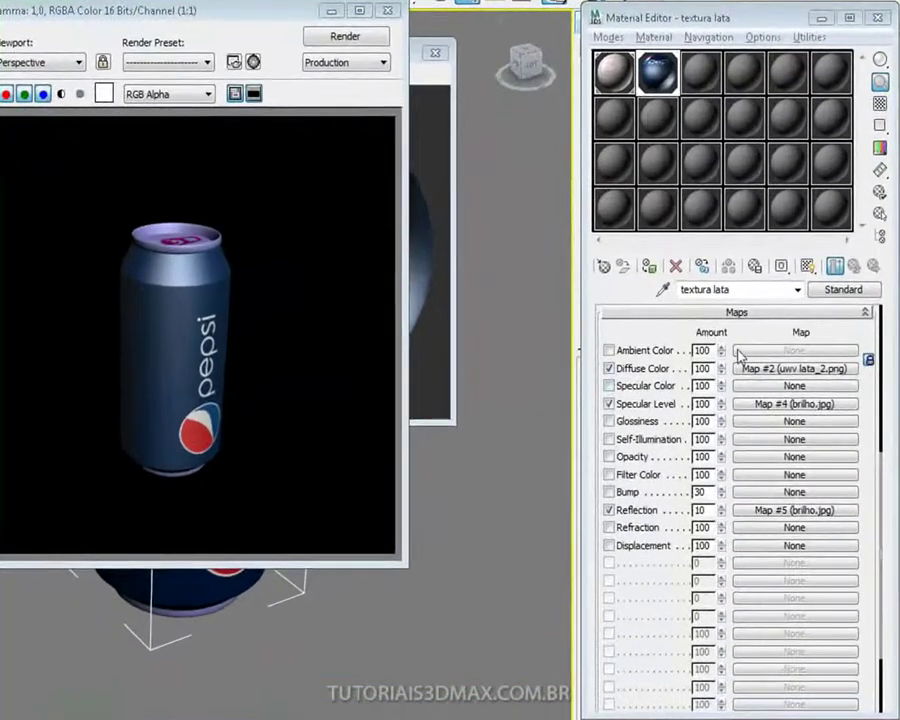
# Step: Set the material's Specular Level to 150 and Glossiness to 80 in the Blinn parameters, and render the can
pyautogui.scroll(3, 709, 386)
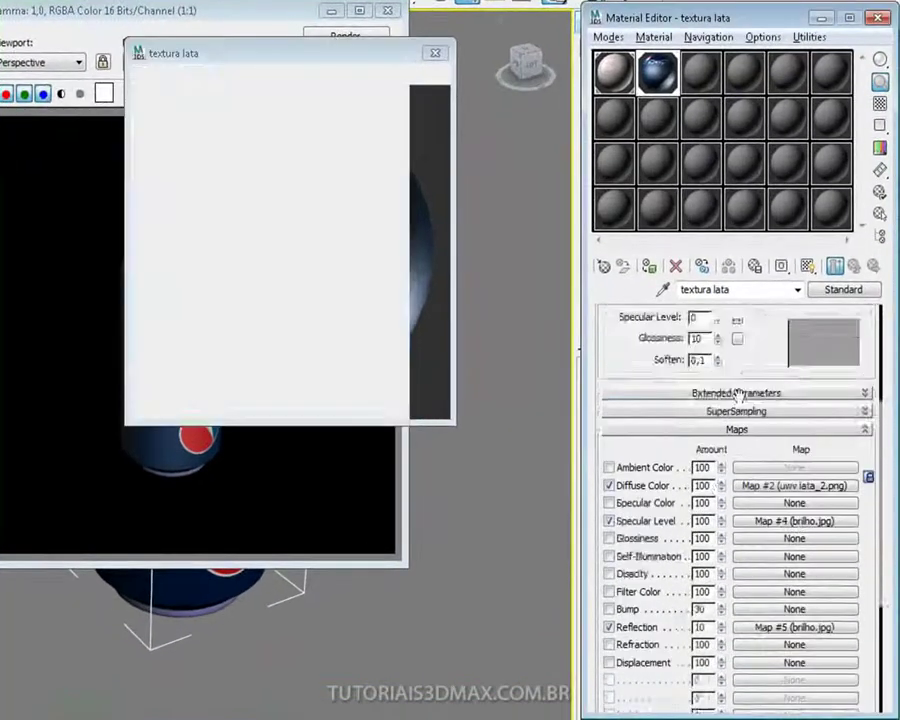
pyautogui.moveTo(736, 396); pyautogui.dragTo(708, 567)
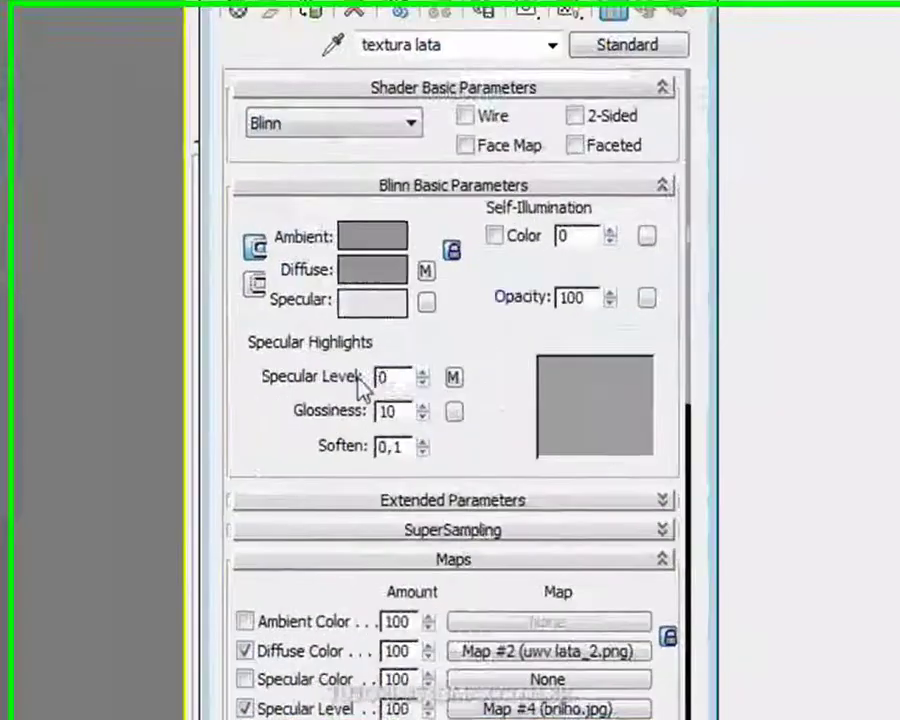
pyautogui.doubleClick(379, 377)
pyautogui.write('150')
pyautogui.press('Return')
pyautogui.press('Tab')
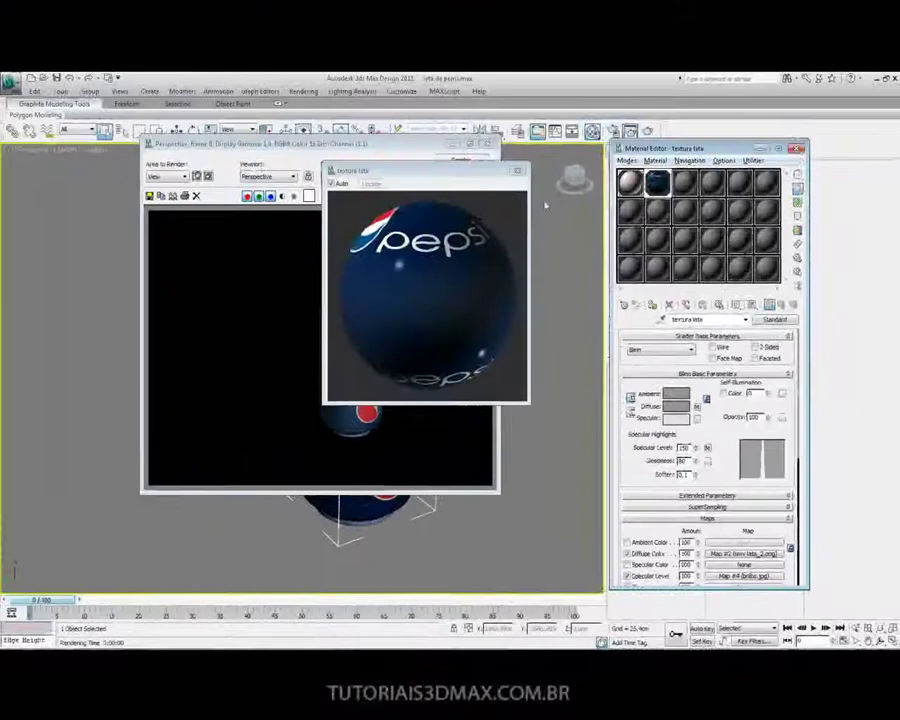
pyautogui.hotkey('shift', 'q')
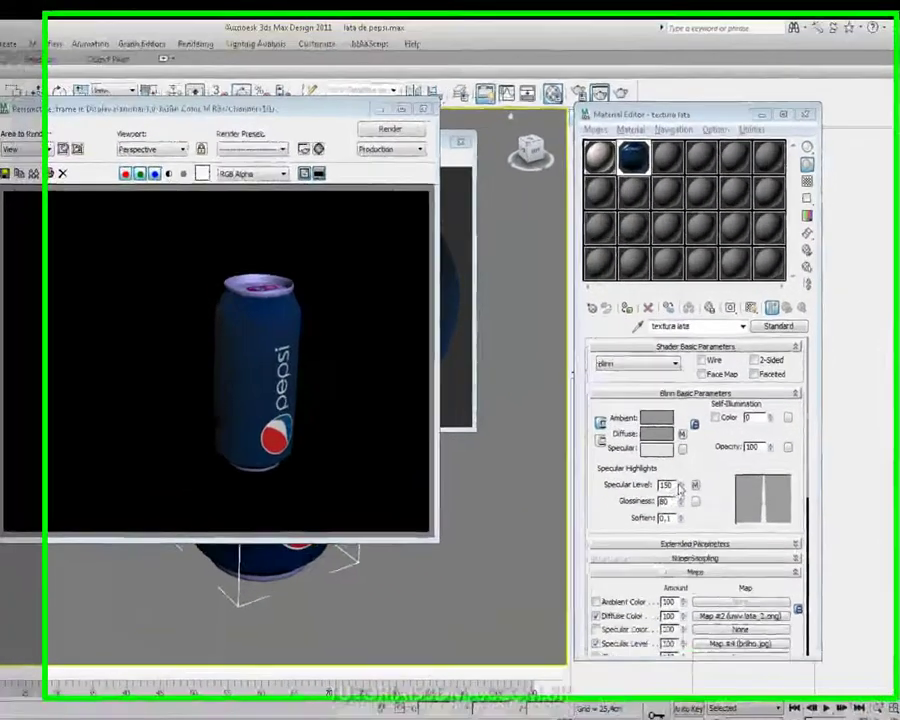
# Step: Try a Specular Level of 40, settle on 0 for both Specular Level and Glossiness, and render the can
pyautogui.write('40')
pyautogui.press('Return')
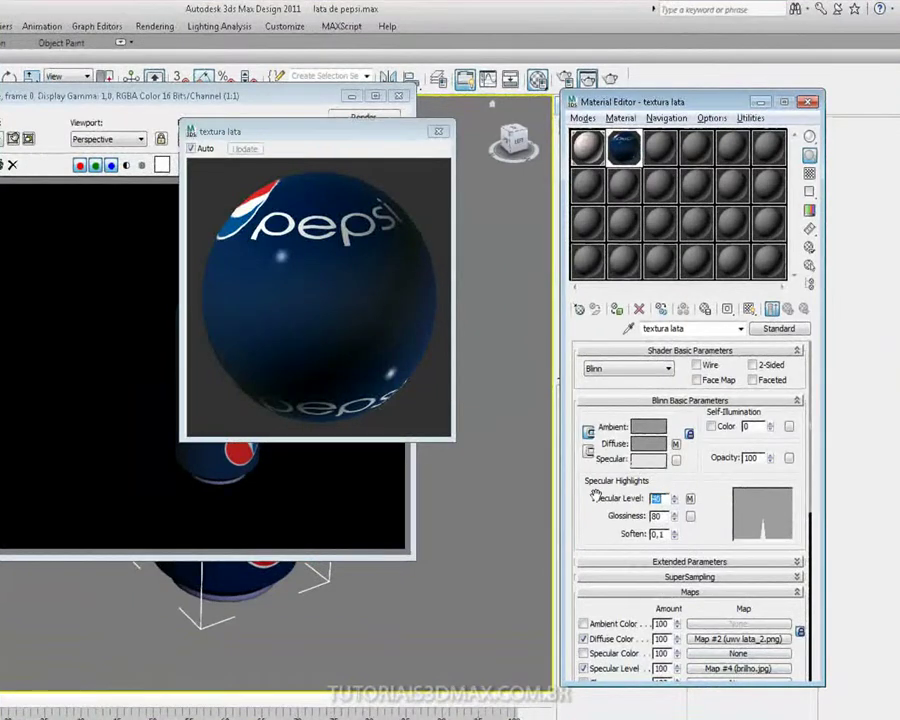
pyautogui.write('0')
pyautogui.press('Return')
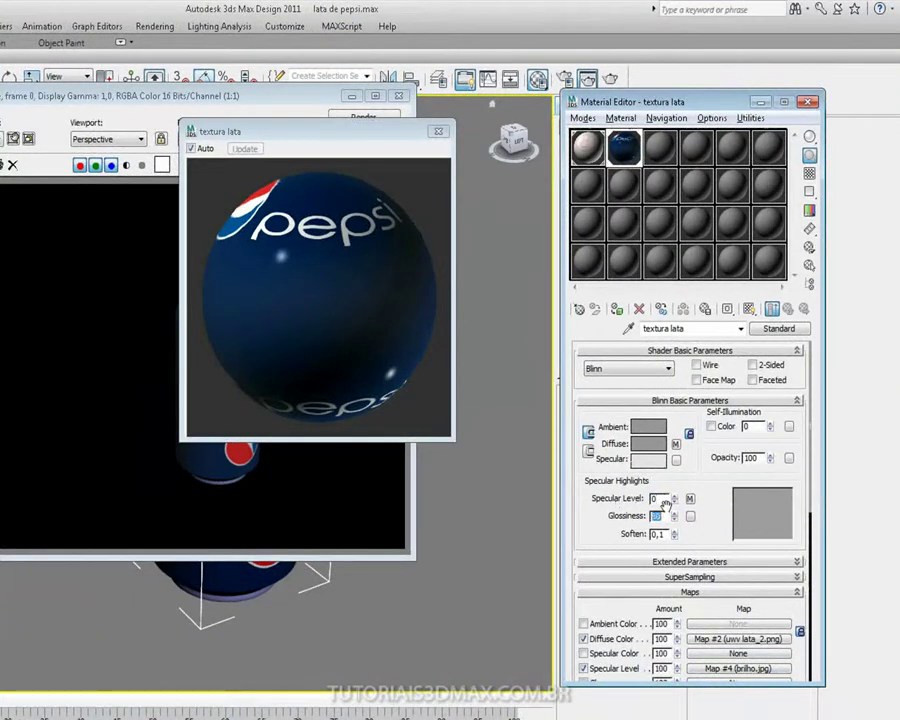
pyautogui.write('0')
pyautogui.press('Return')
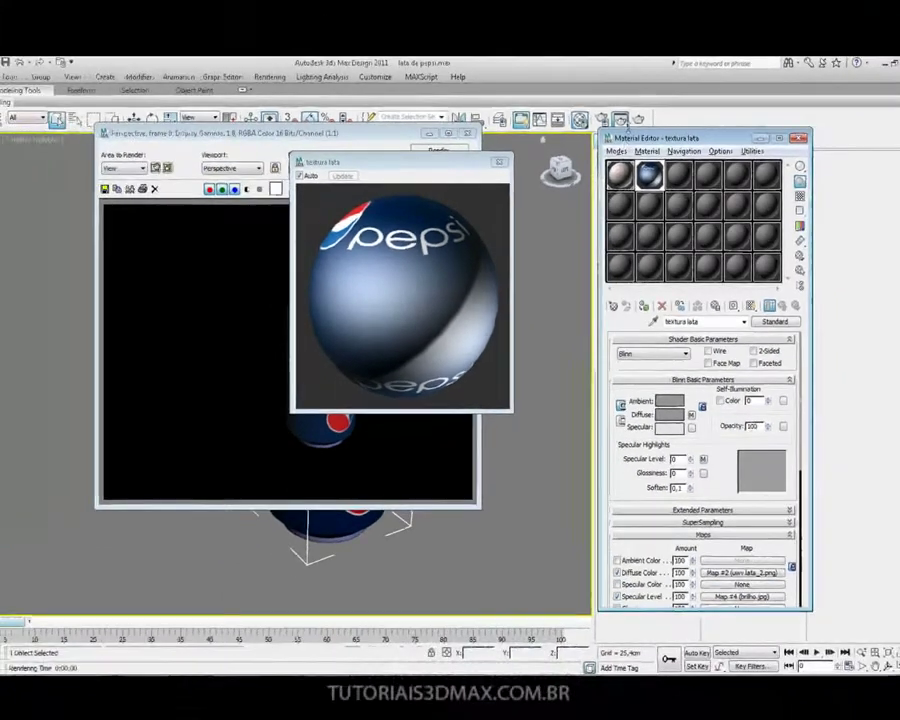
pyautogui.click(612, 80)
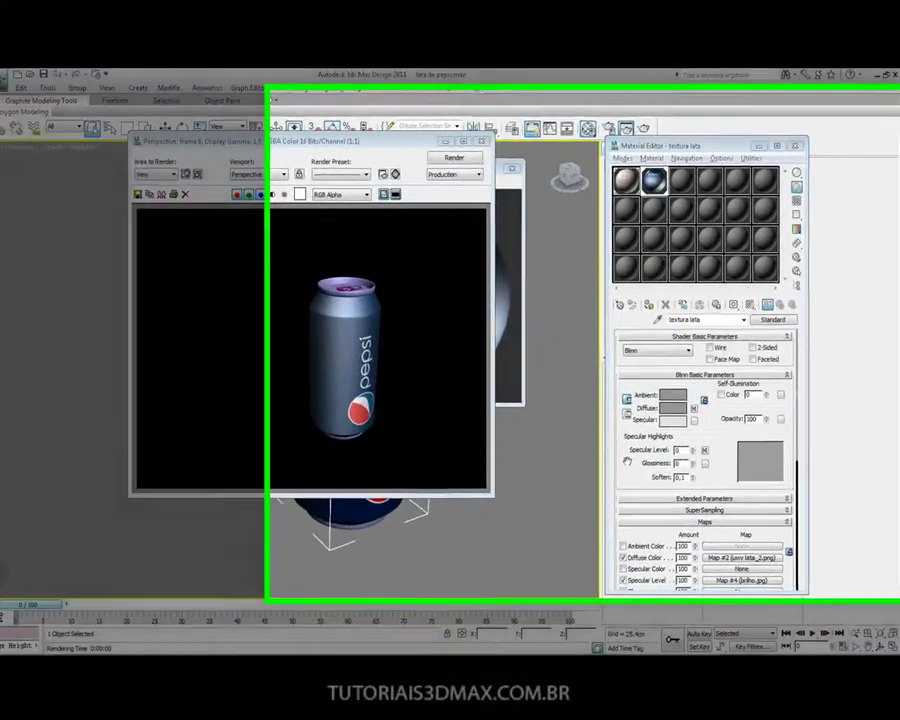
# Step: Clear the Reflection map of the textura lata material and render the can again
pyautogui.doubleClick(657, 183)
pyautogui.scroll(-5, 700, 480)
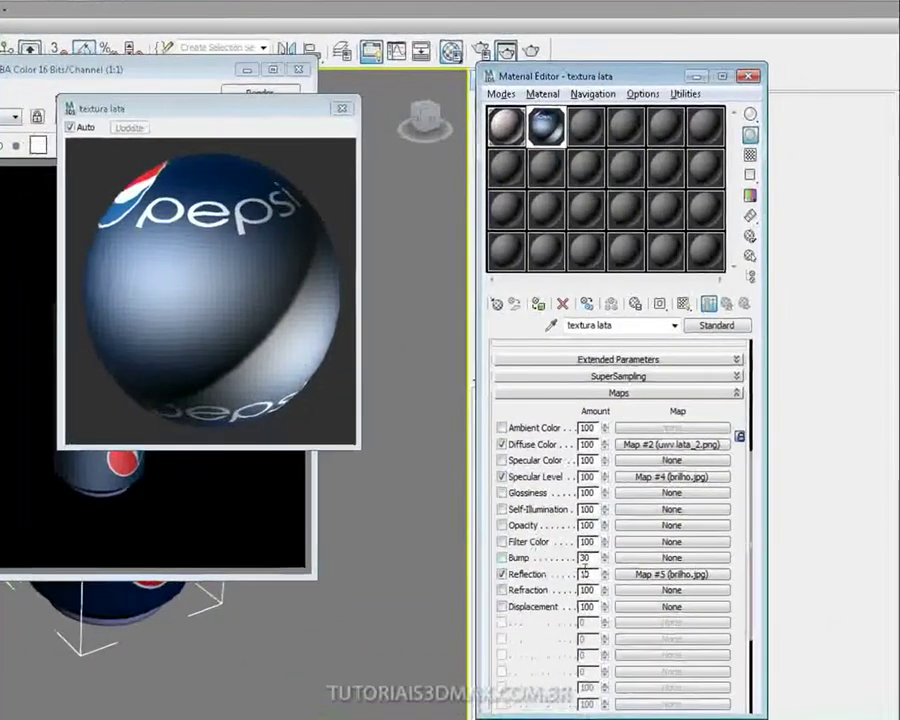
pyautogui.rightClick(639, 576)
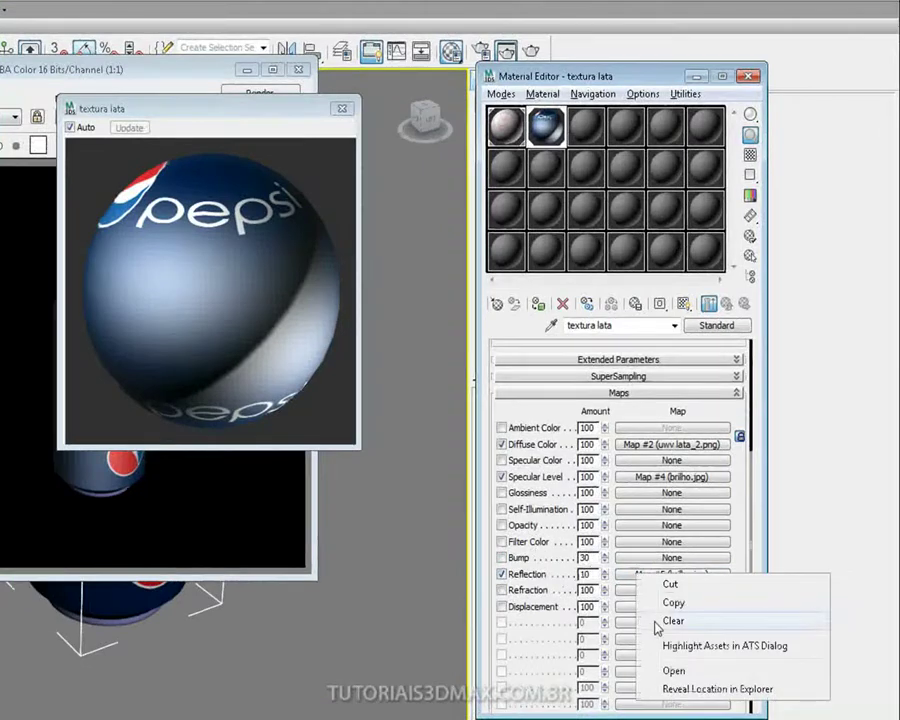
pyautogui.click(657, 620)
pyautogui.hotkey('shift', 'q')
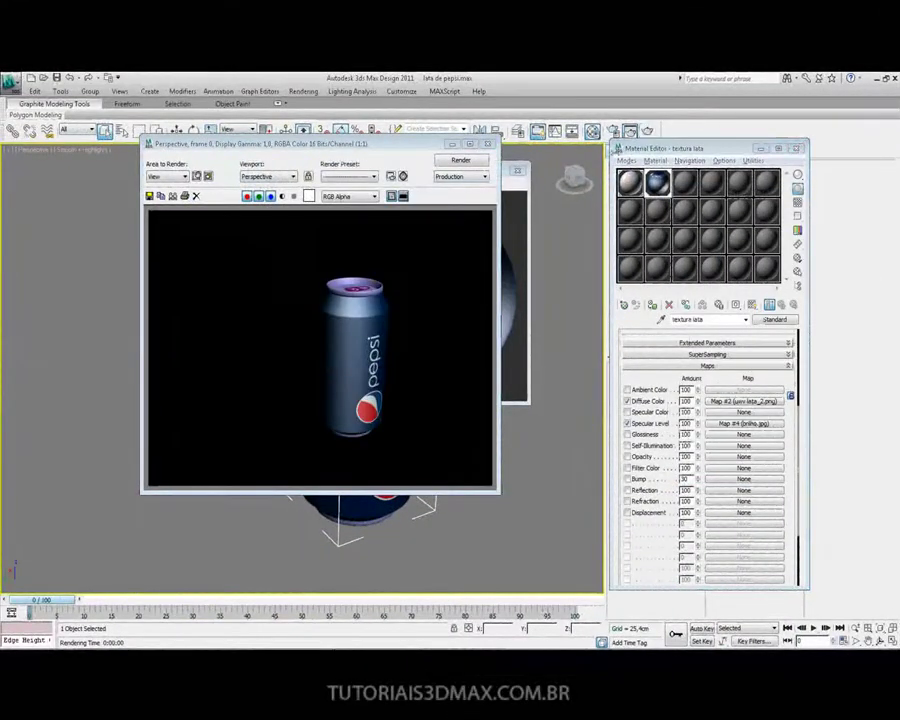
# Step: Switch to Photoshop, move the gradient's black stops inward to about 25% and 76%, and refill the brilho.jpg canvas vertically from top to bottom
pyautogui.hotkey('alt', 'Tab')
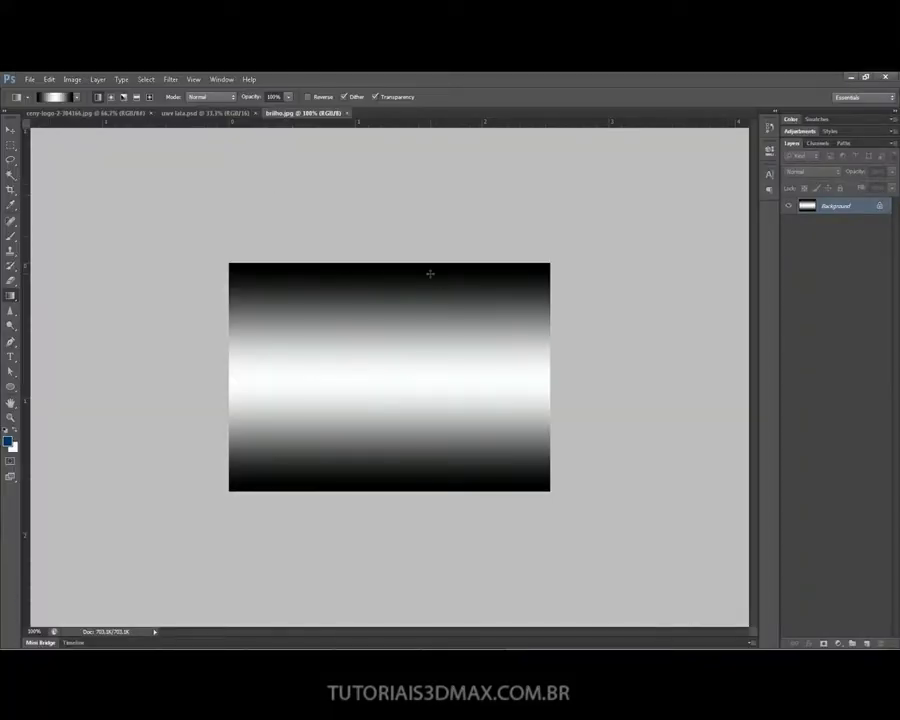
pyautogui.click(57, 97)
pyautogui.moveTo(582, 419); pyautogui.dragTo(637, 423)
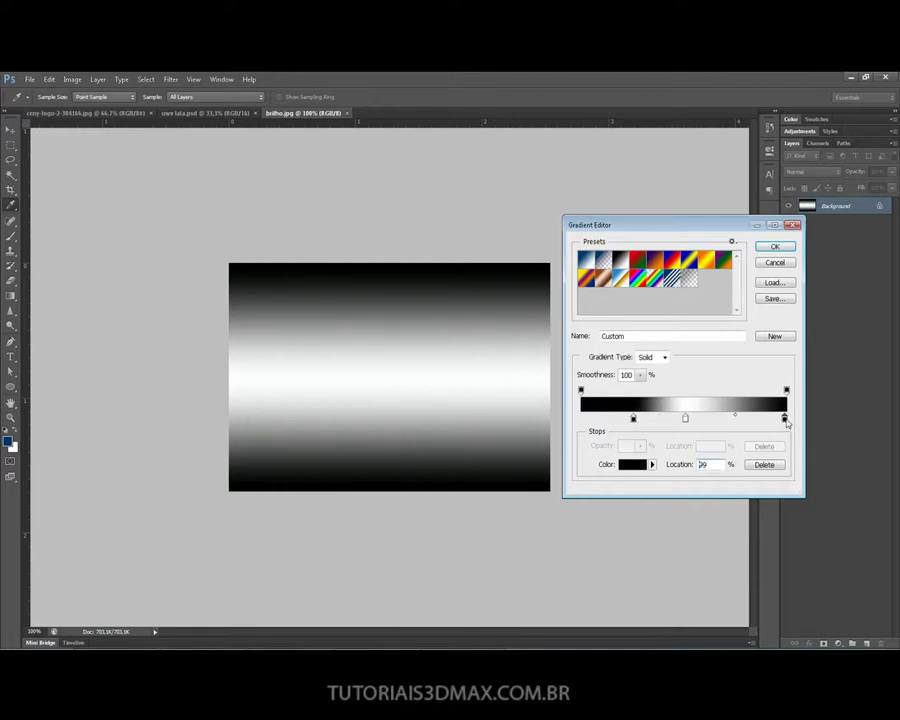
pyautogui.moveTo(787, 423); pyautogui.dragTo(740, 423)
pyautogui.click(769, 248)
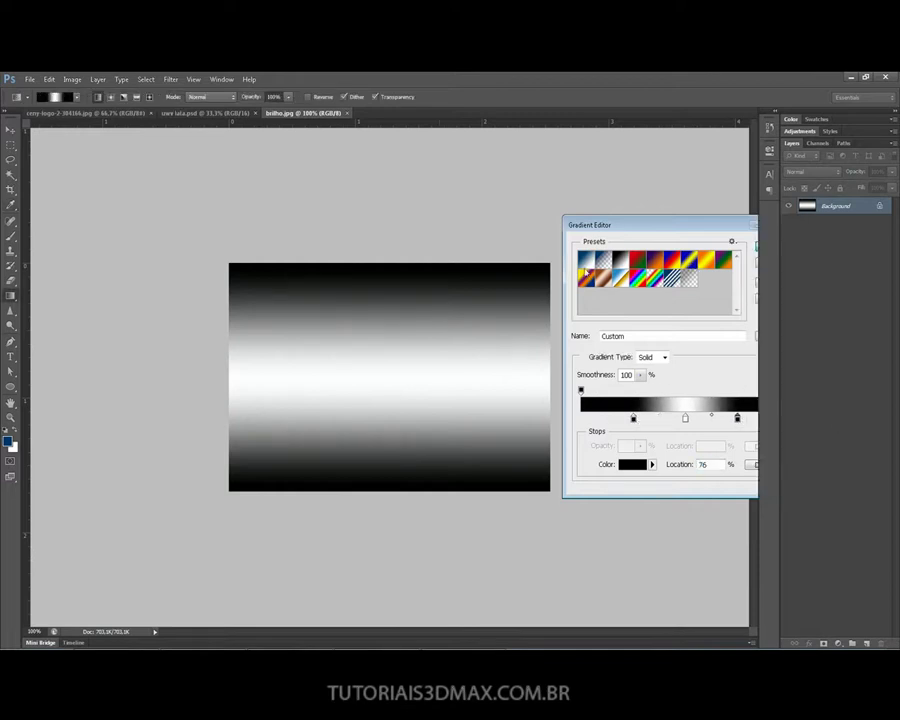
pyautogui.moveTo(387, 269); pyautogui.dragTo(383, 487)
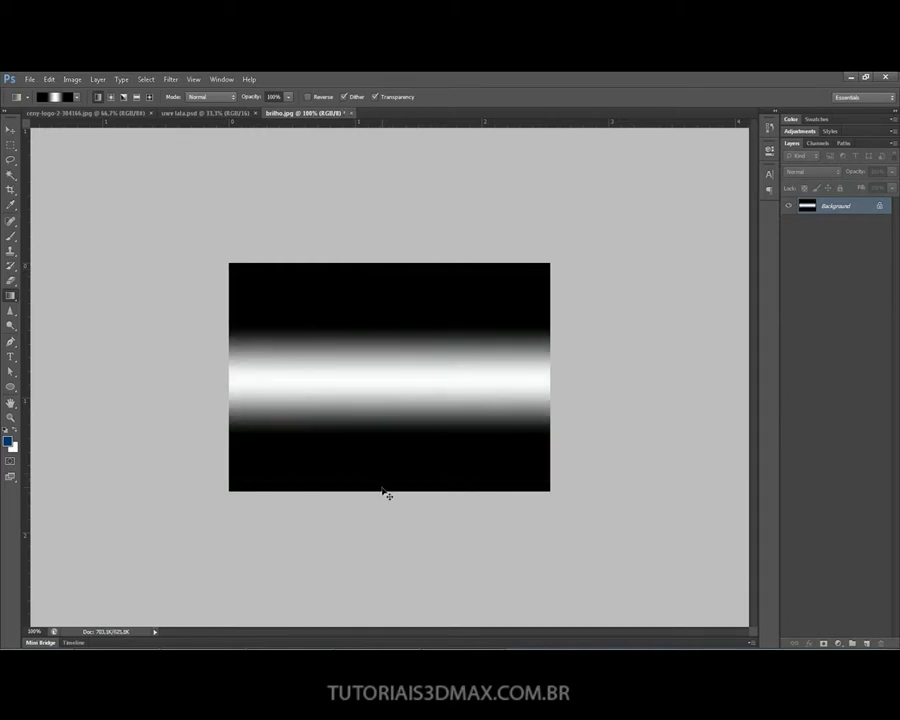
# Step: Save the refilled gradient as a new JPEG named brilho2 in the ref folder
pyautogui.hotkey('ctrl', 'shift', 's')
pyautogui.doubleClick(418, 331)
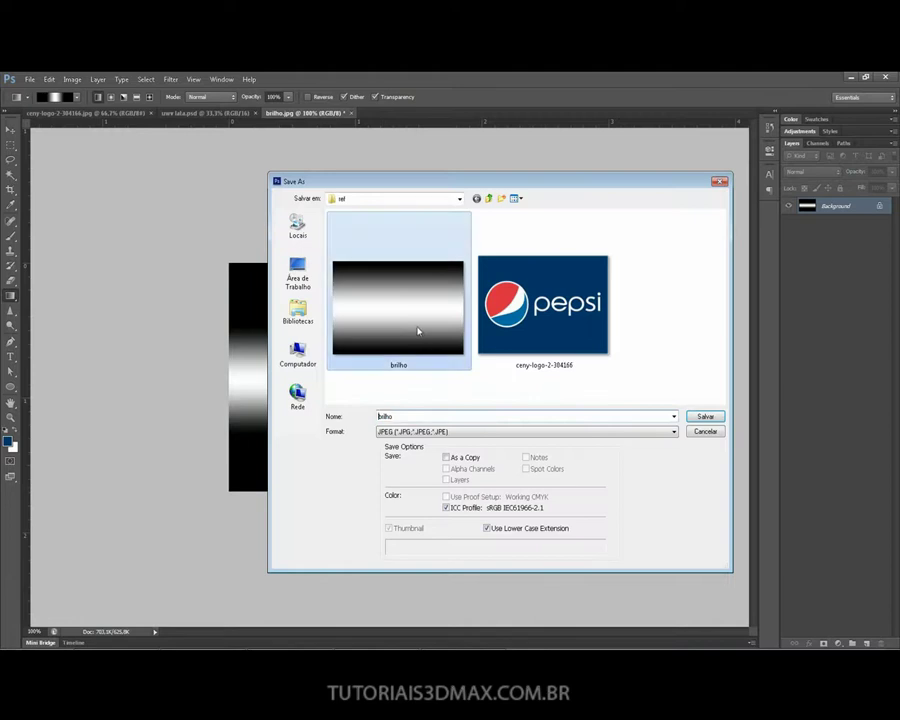
pyautogui.click(473, 293)
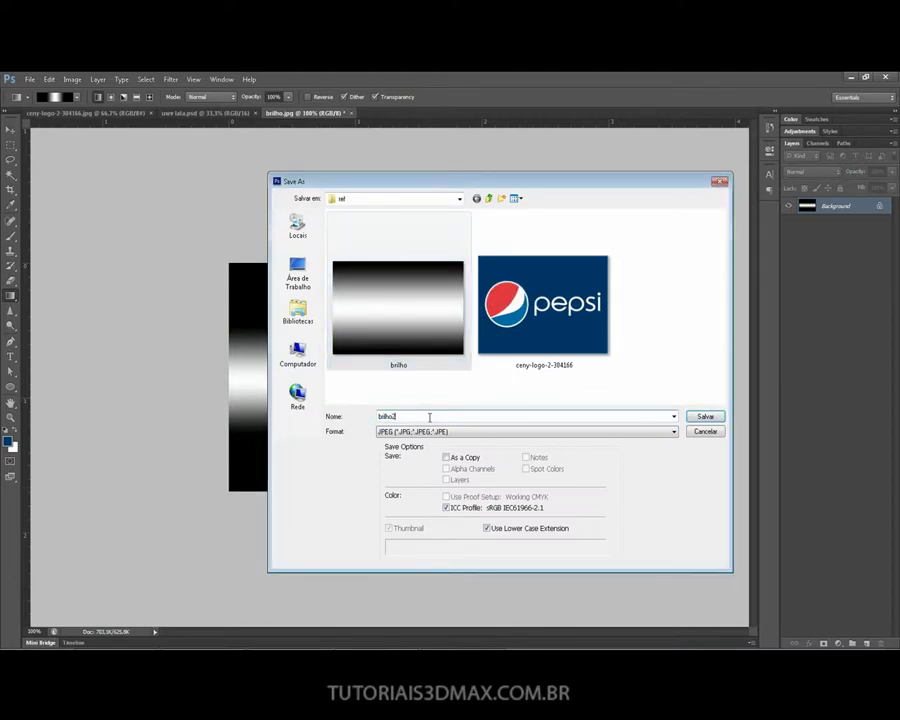
pyautogui.press('Return')
# Step: Switch to 3ds Max, replace the Specular Level bitmap with brilho2.jpg, and render the can
pyautogui.hotkey('alt', 'Tab')
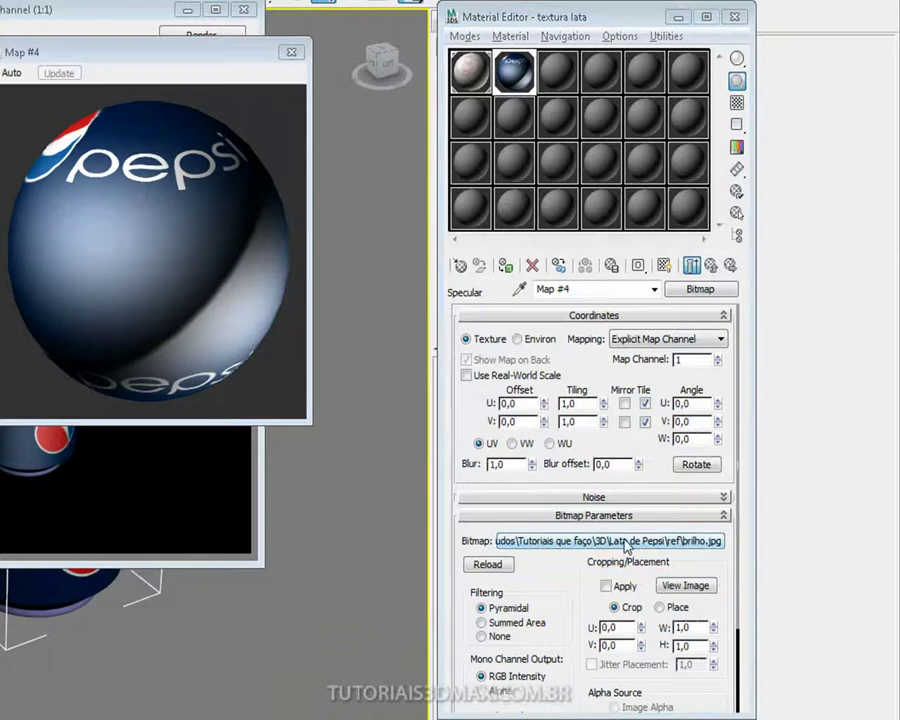
pyautogui.click(624, 543)
pyautogui.doubleClick(486, 314)
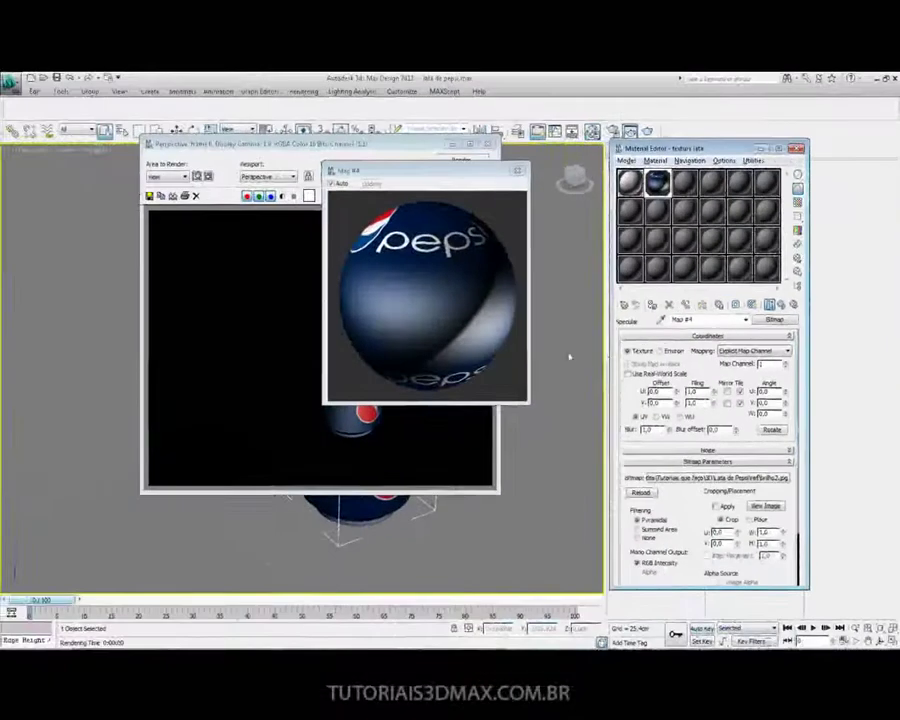
pyautogui.hotkey('shift', 'q')
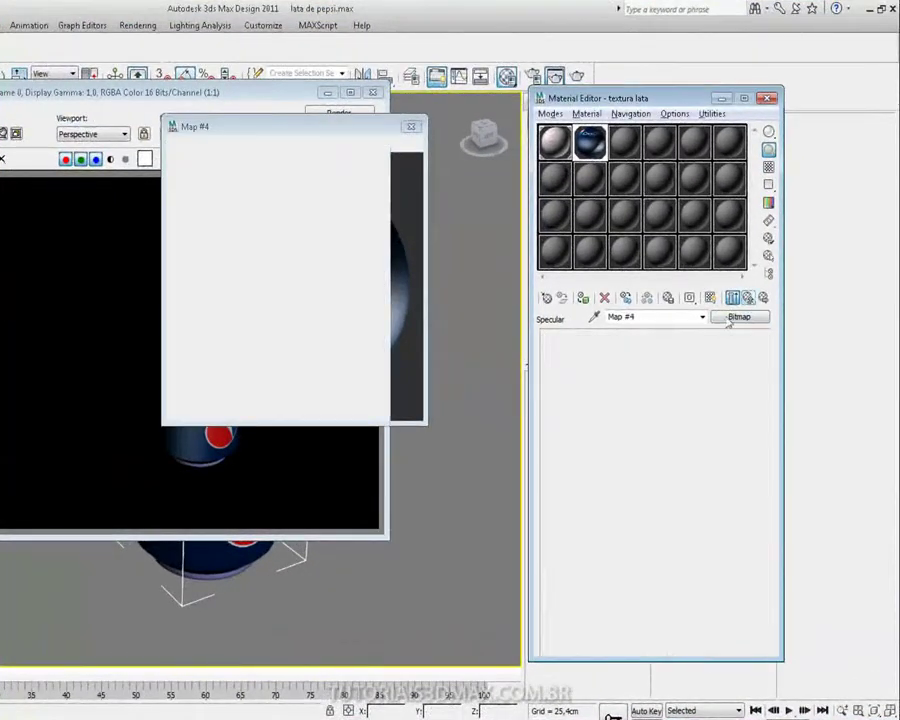
# Step: Try an amount of 50 for textura lata's Specular Level map and render the can
pyautogui.click(747, 297)
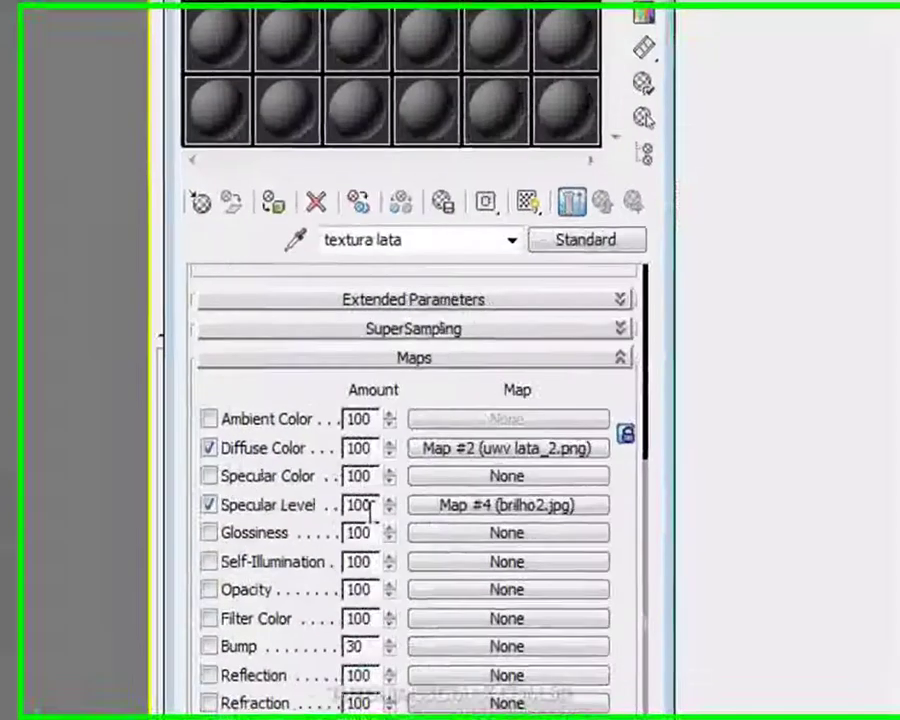
pyautogui.doubleClick(626, 449)
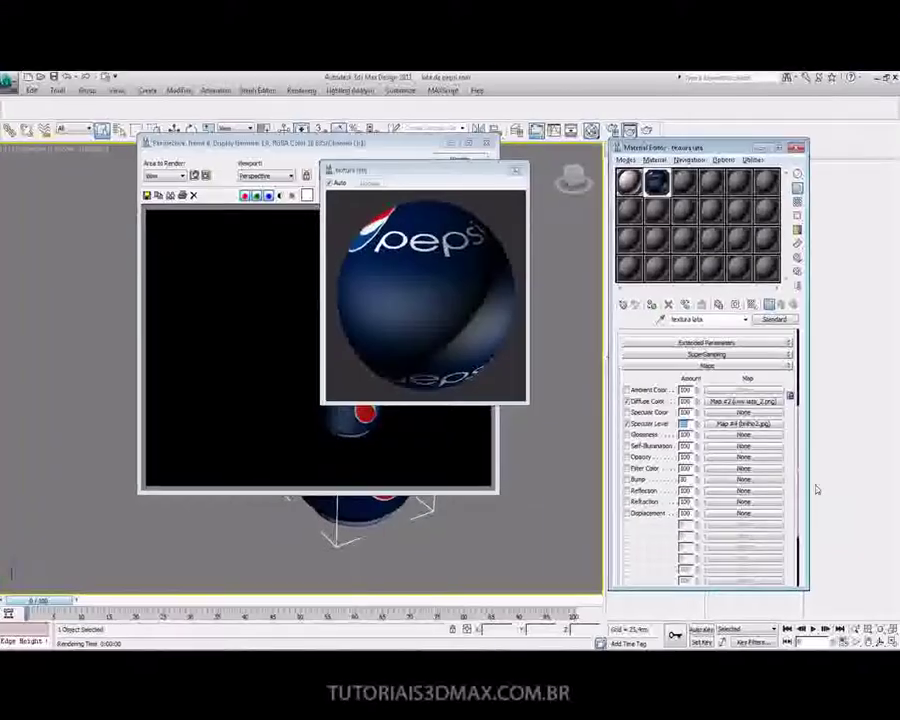
pyautogui.write('50')
pyautogui.press('Return')
pyautogui.hotkey('shift', 'q')
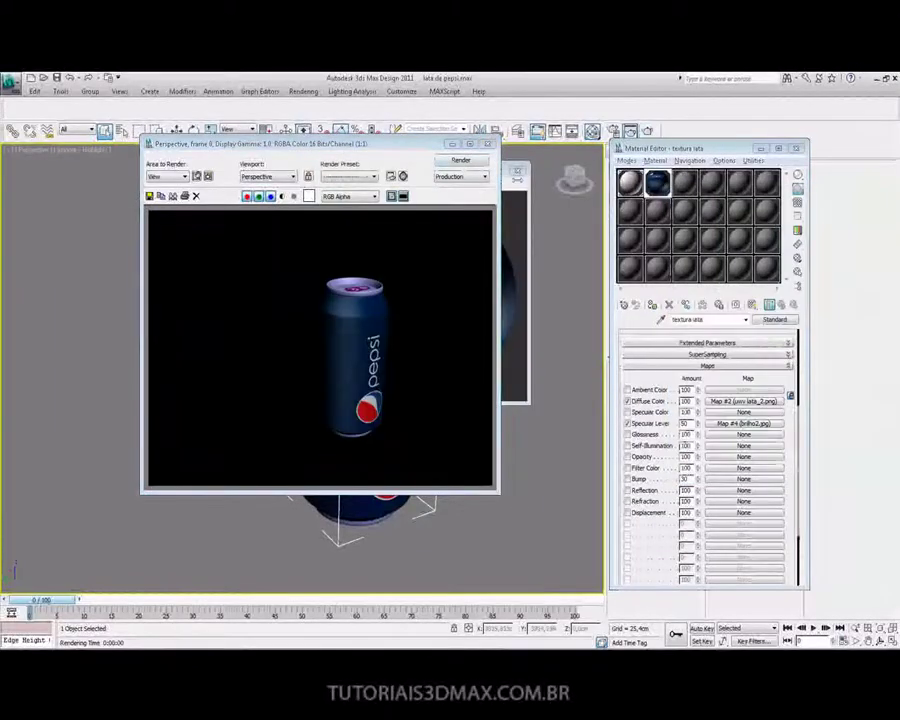
pyautogui.click(489, 145)
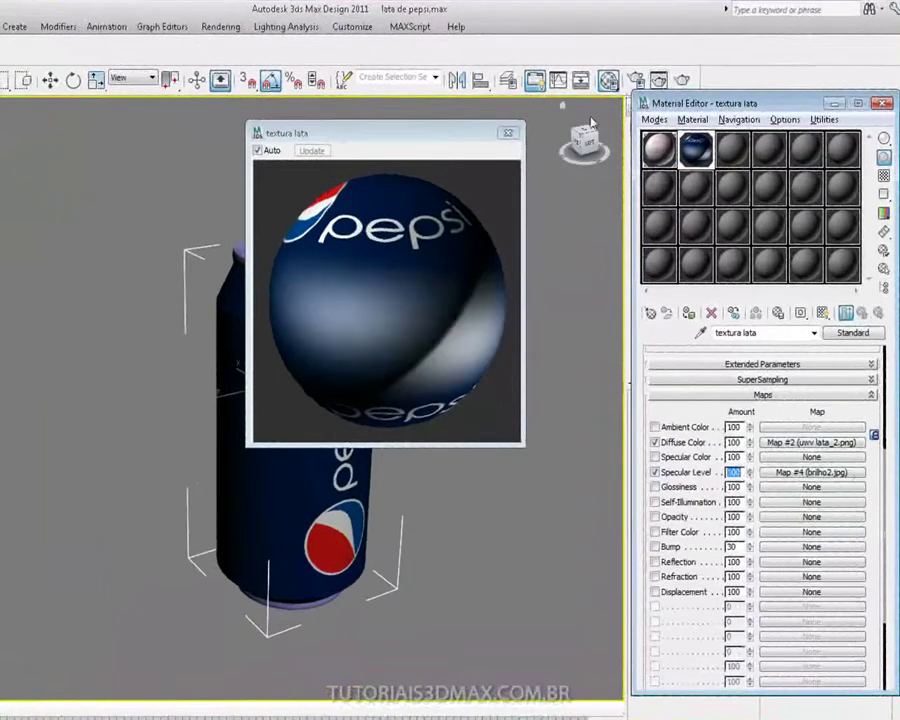
# Step: Close the material preview, view the can from higher up, and name the third material slot metal
pyautogui.click(508, 134)
pyautogui.keyDown('alt'); pyautogui.moveTo(230, 170); pyautogui.dragTo(230, 194, button='middle'); pyautogui.keyUp('alt')
pyautogui.click(735, 153)
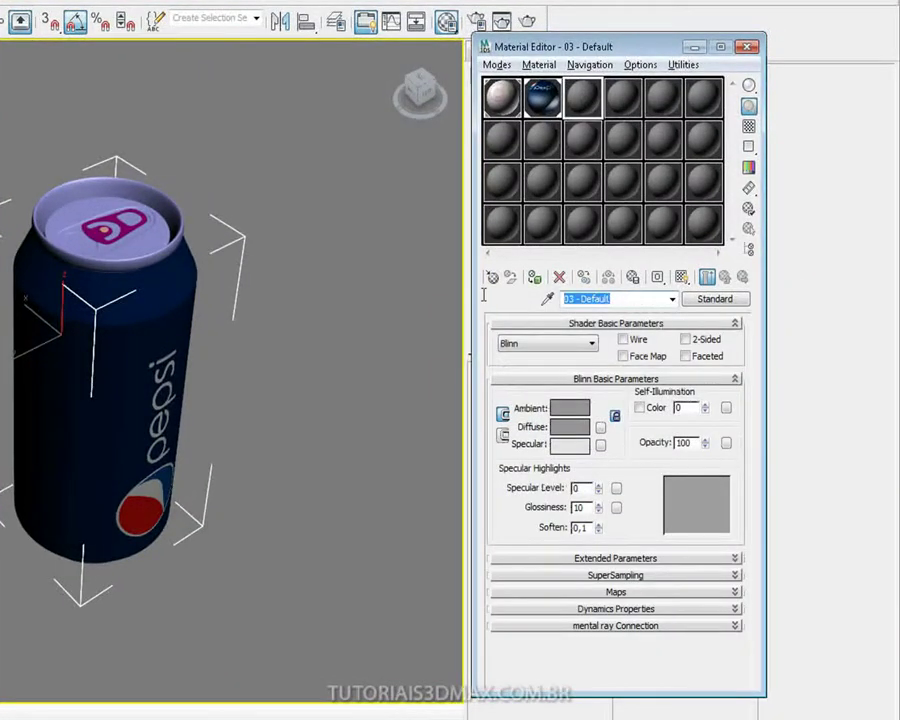
pyautogui.write('metal')
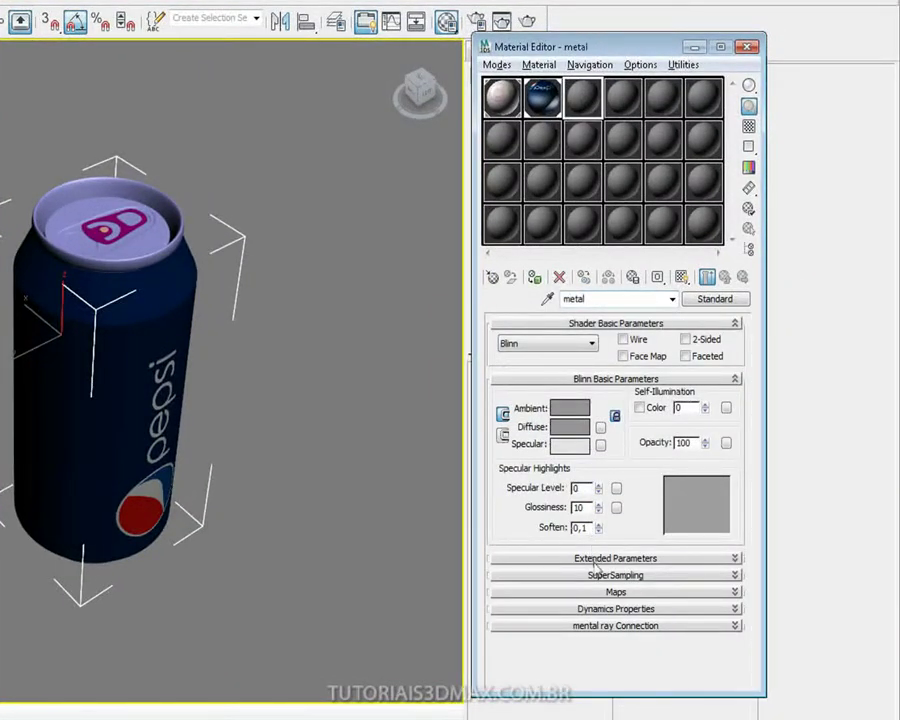
# Step: Assign brilho.jpg as a Bitmap in the metal material's Specular Level slot and show an enlarged material preview
pyautogui.click(595, 591)
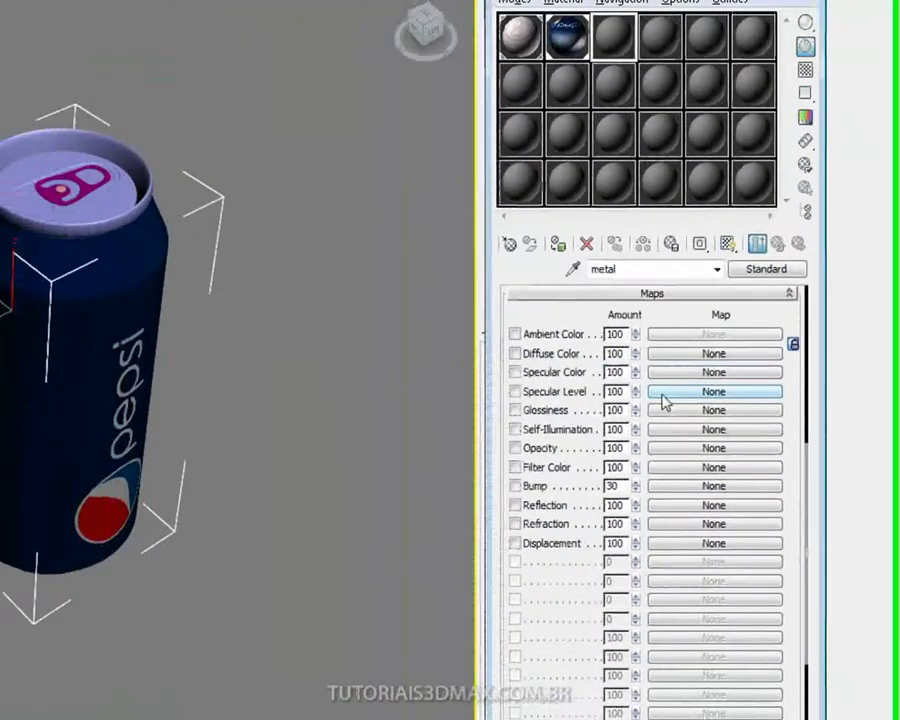
pyautogui.click(664, 400)
pyautogui.press('Escape')
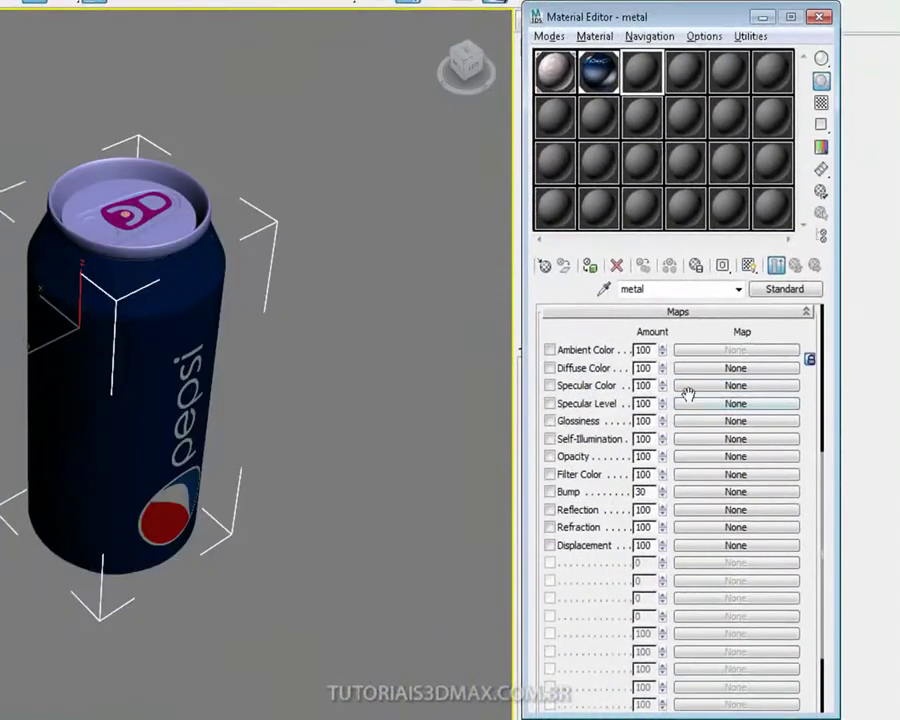
pyautogui.click(692, 404)
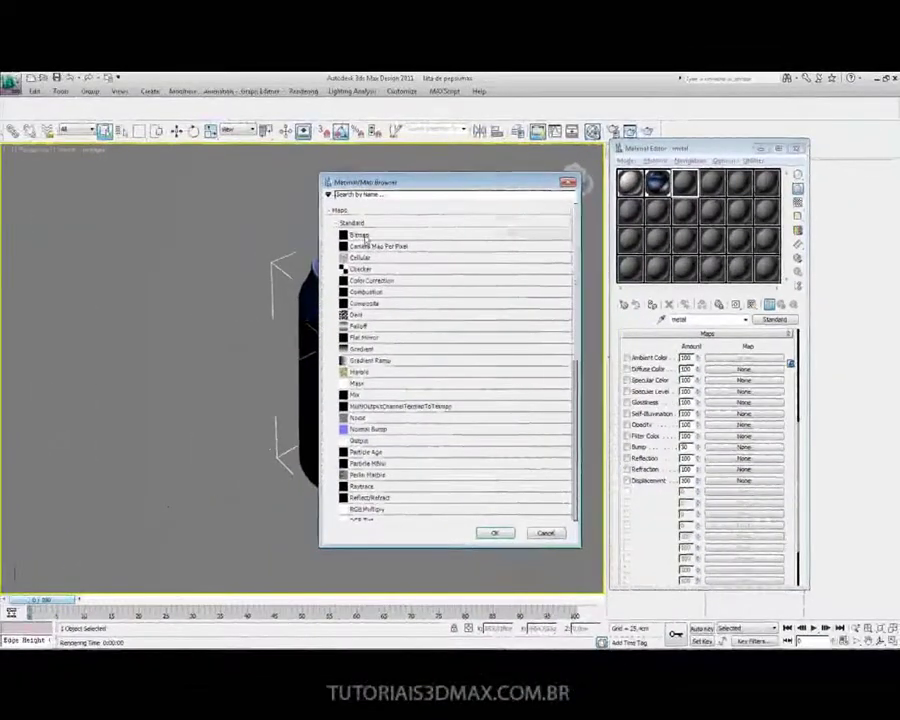
pyautogui.doubleClick(190, 162)
pyautogui.doubleClick(132, 225)
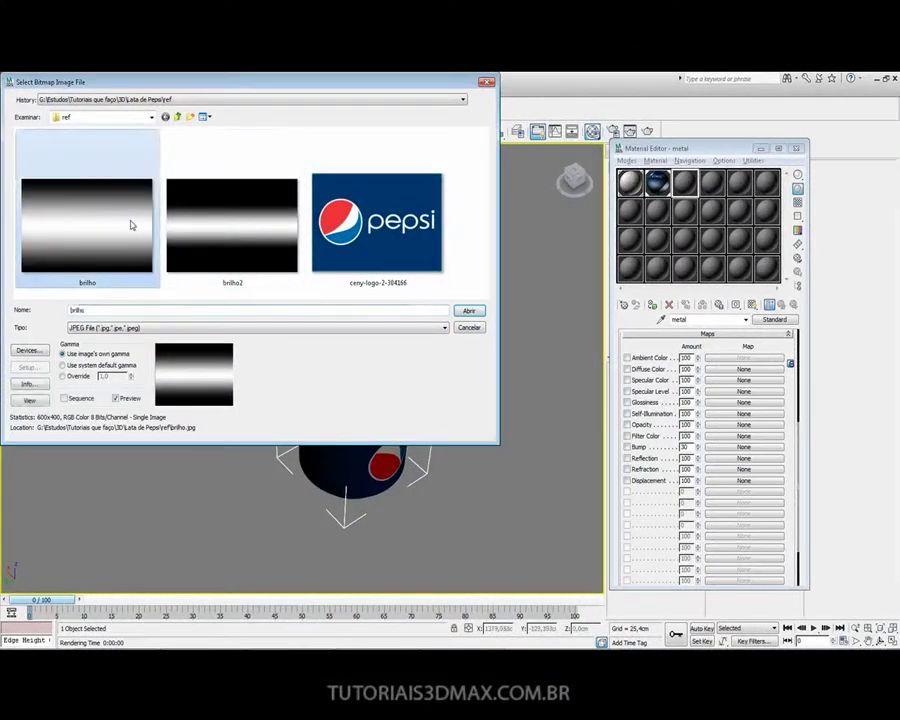
pyautogui.doubleClick(658, 183)
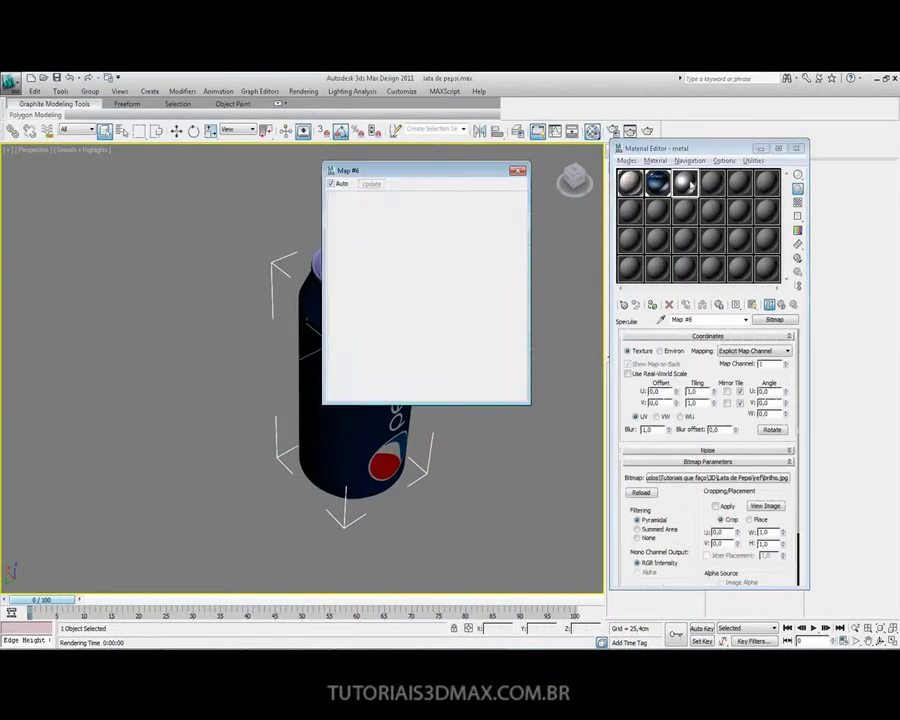
pyautogui.click(780, 305)
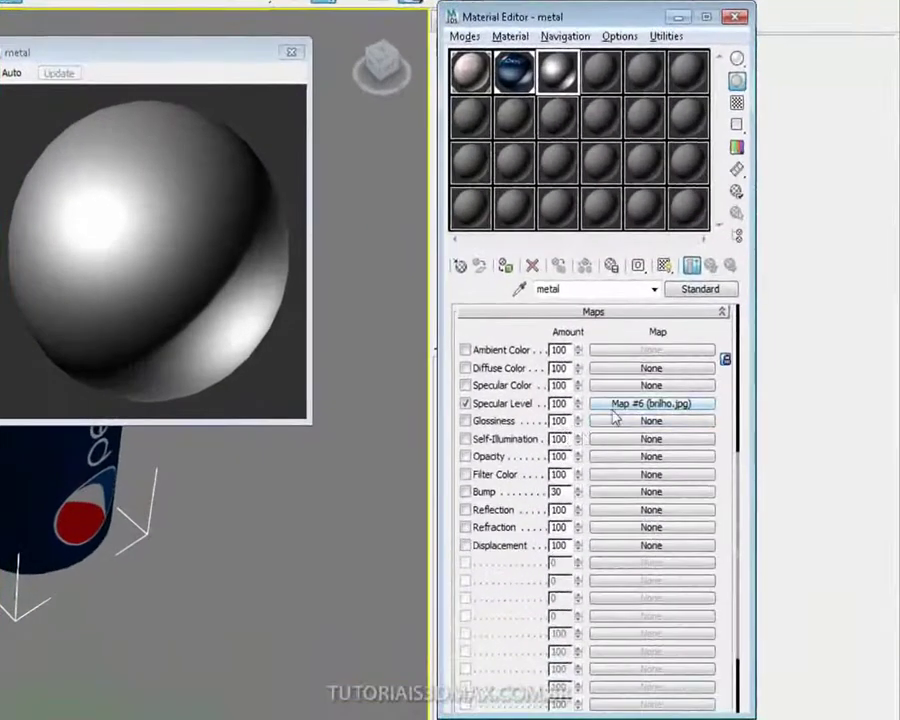
# Step: Try a copy of the brilho.jpg map in the metal material's Glossiness slot, and clear it
pyautogui.moveTo(612, 413); pyautogui.dragTo(609, 422)
pyautogui.click(569, 418)
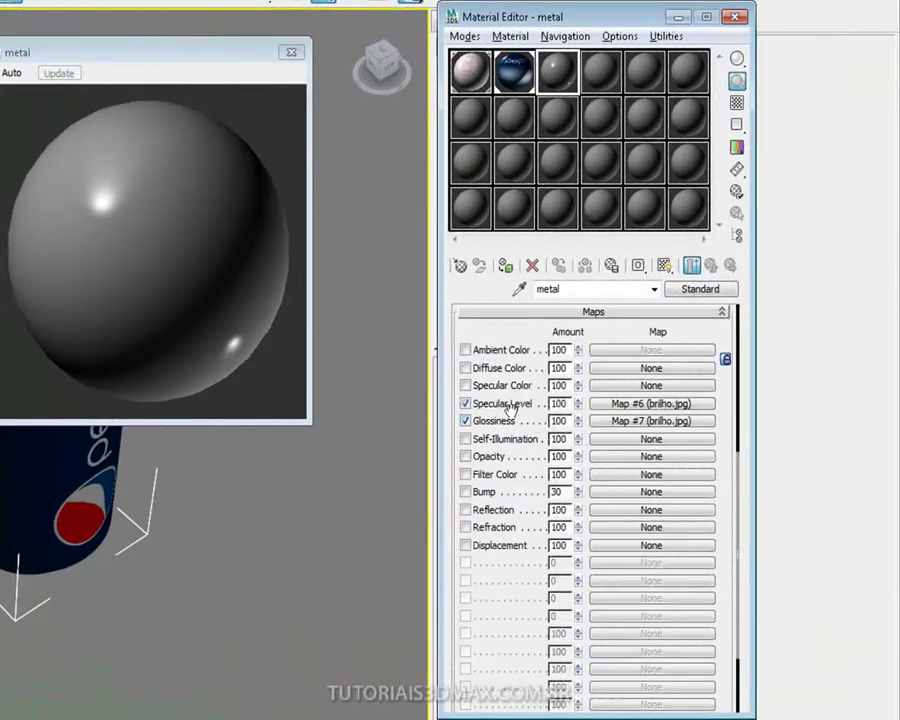
pyautogui.rightClick(624, 428)
pyautogui.click(660, 479)
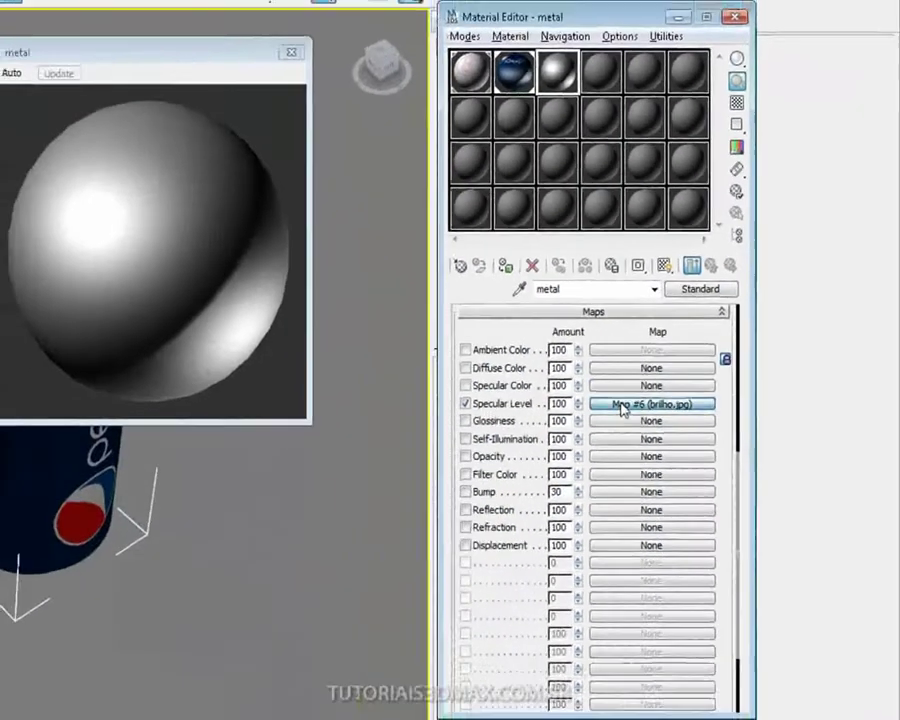
# Step: Test a copy of the brilho.jpg map in Specular Color with the Specular Level map disabled, and clear the copy
pyautogui.moveTo(490, 515); pyautogui.dragTo(490, 500)
pyautogui.moveTo(624, 403); pyautogui.dragTo(624, 386)
pyautogui.click(557, 414)
pyautogui.click(493, 405)
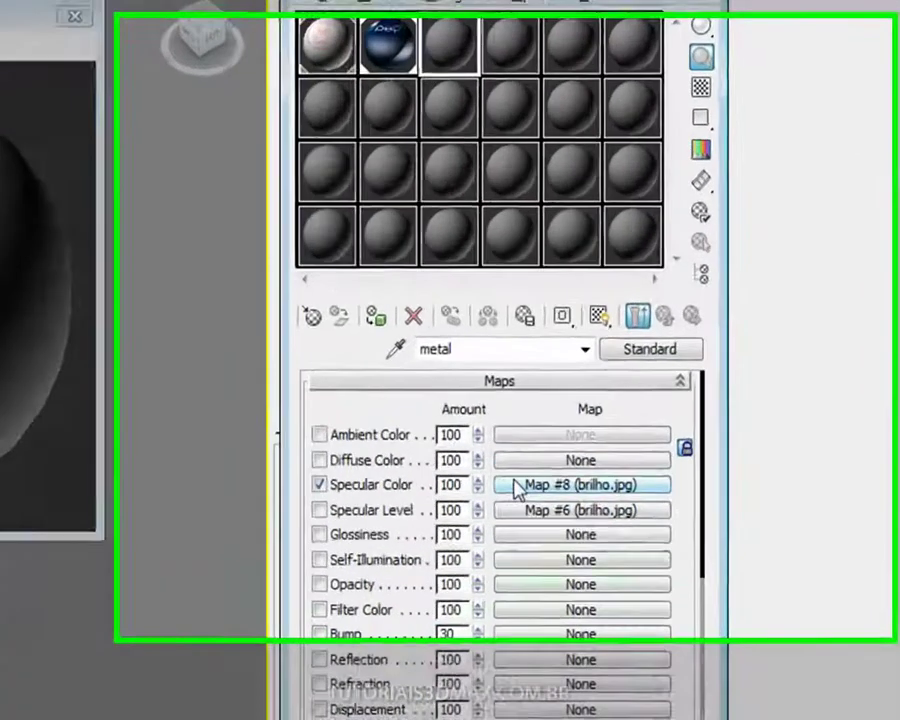
pyautogui.rightClick(603, 385)
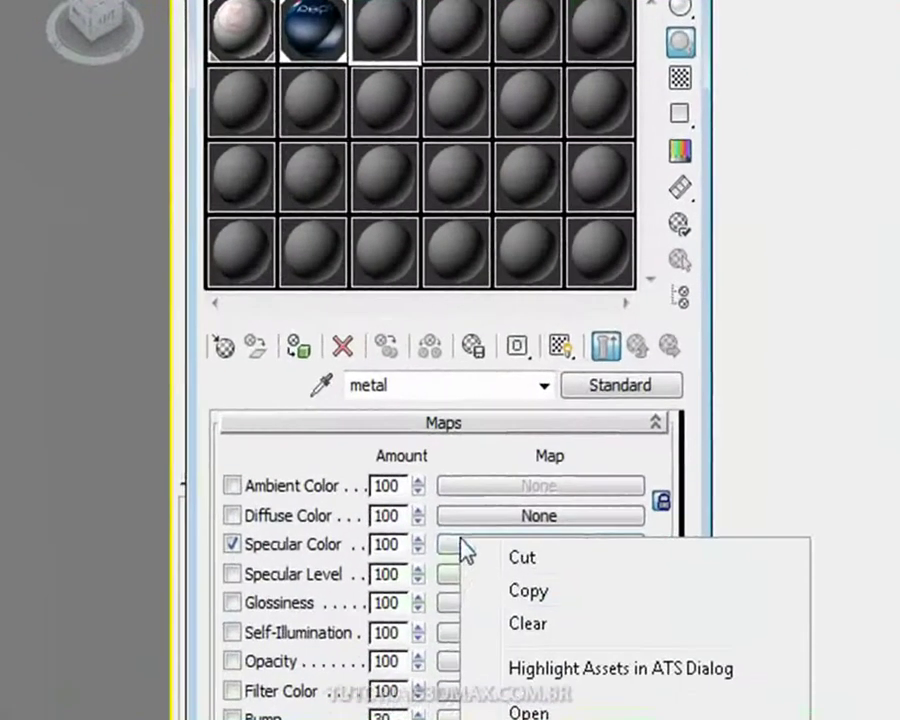
pyautogui.click(527, 623)
pyautogui.click(302, 578)
# Step: Try a copy of the brilho.jpg map in the Self-Illumination slot, and clear it
pyautogui.moveTo(600, 418); pyautogui.dragTo(598, 434)
pyautogui.click(562, 422)
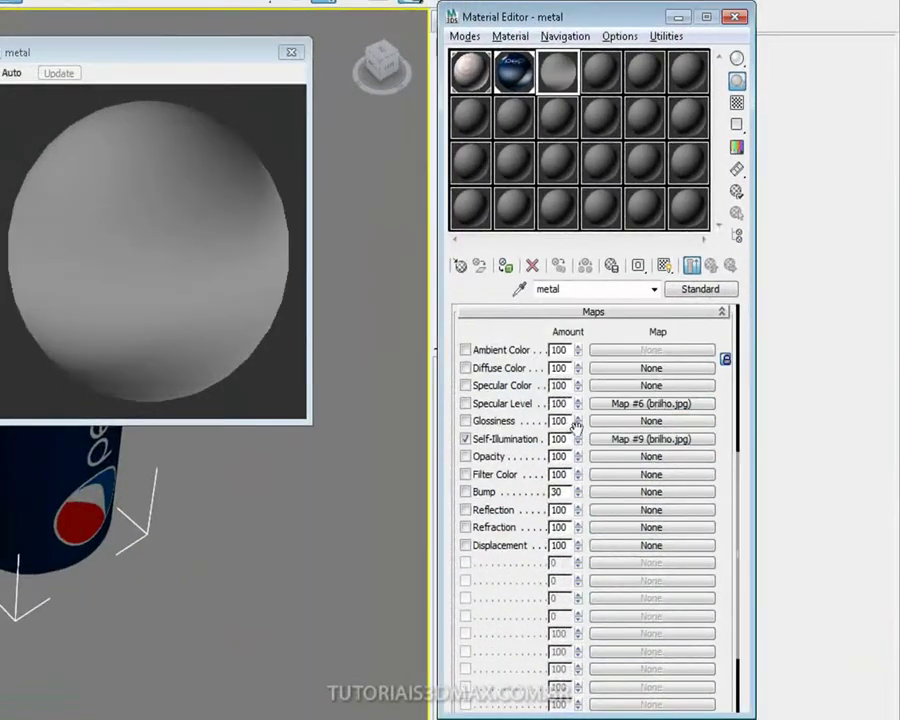
pyautogui.rightClick(624, 443)
pyautogui.click(662, 490)
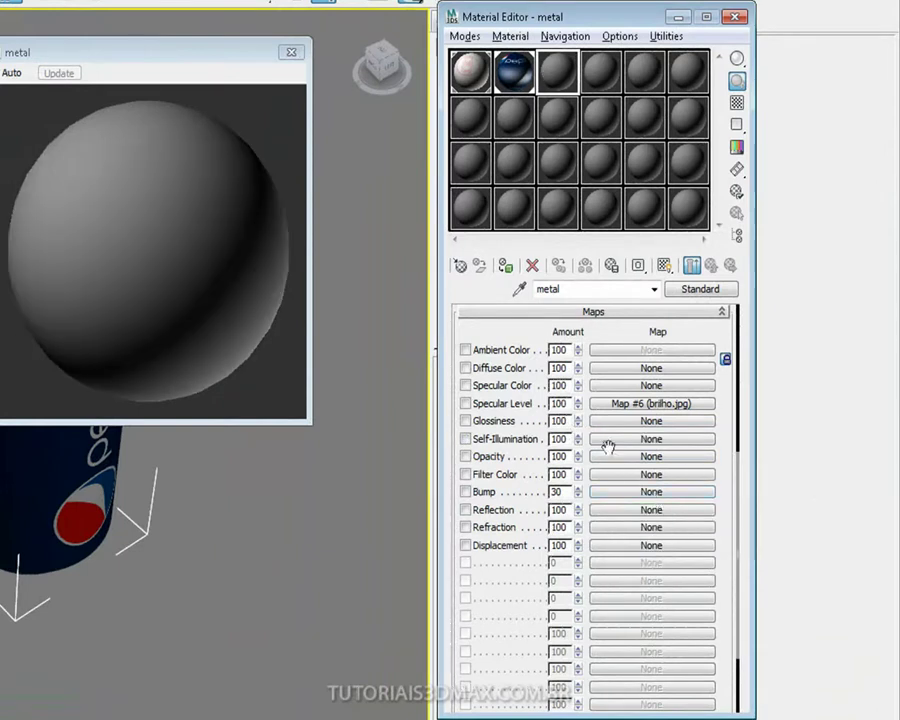
# Step: Try a copy of the brilho.jpg map in the Opacity slot, and clear it
pyautogui.moveTo(603, 412); pyautogui.dragTo(600, 441)
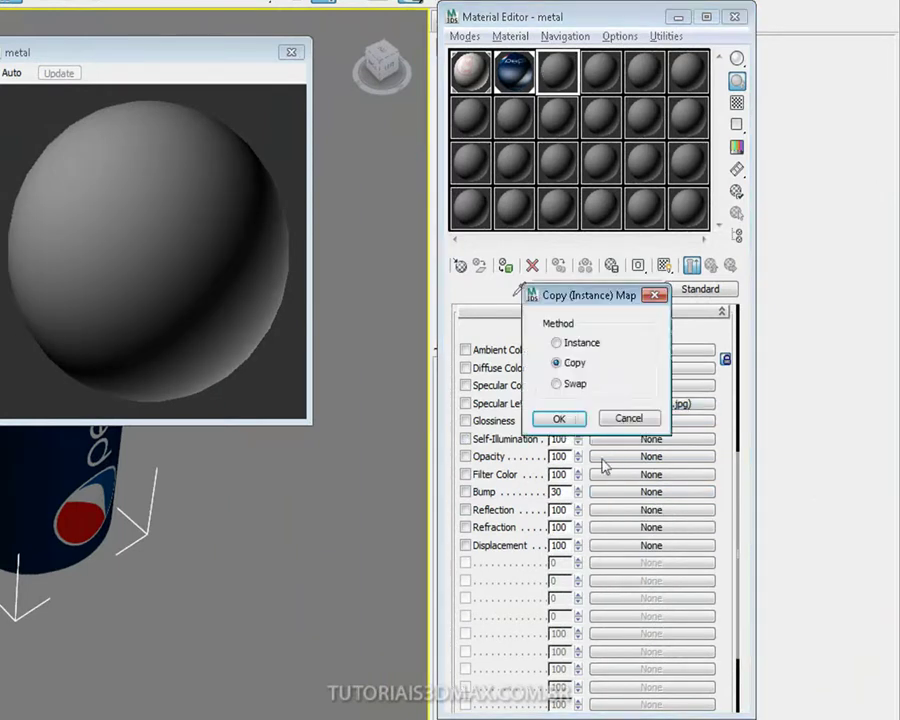
pyautogui.click(566, 417)
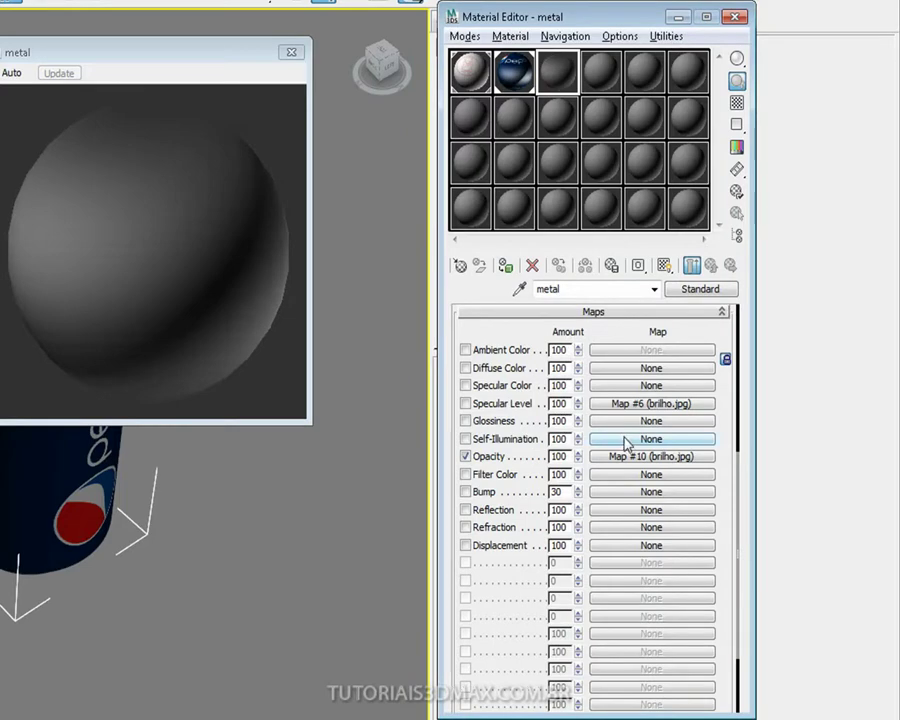
pyautogui.rightClick(623, 457)
pyautogui.click(666, 509)
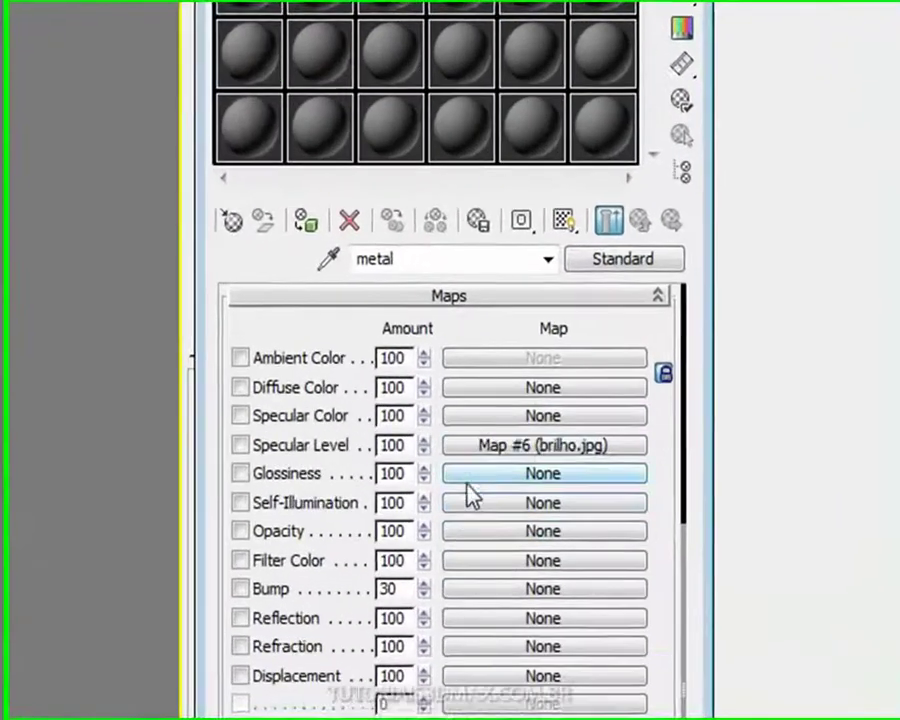
# Step: Copy the Specular Level's brilho.jpg map to the metal material's Reflection slot and set the Reflection amount to 50
pyautogui.moveTo(465, 455); pyautogui.dragTo(464, 630)
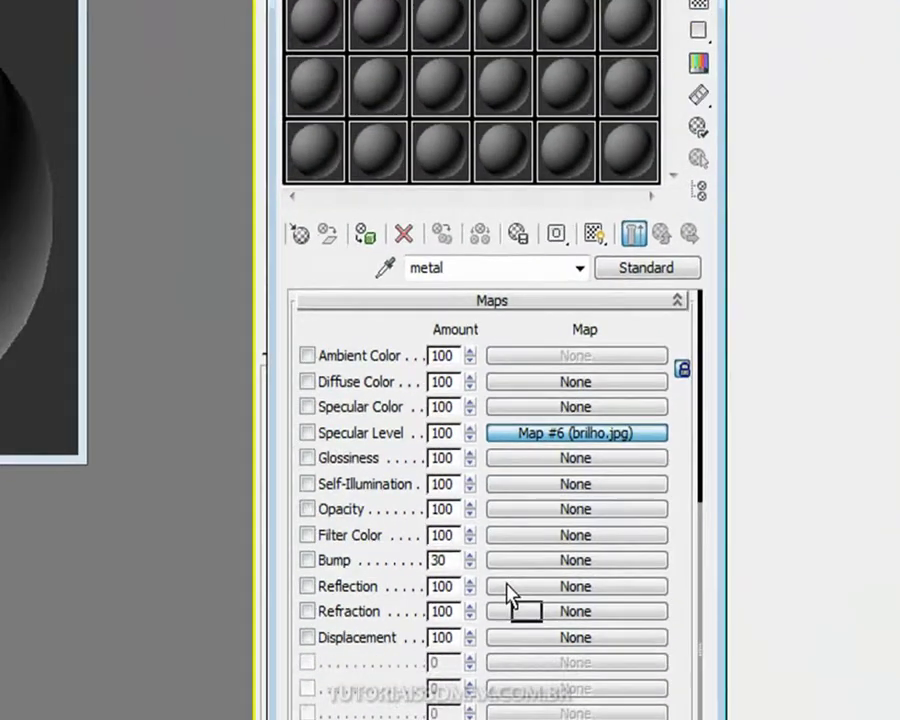
pyautogui.moveTo(507, 587); pyautogui.dragTo(507, 588)
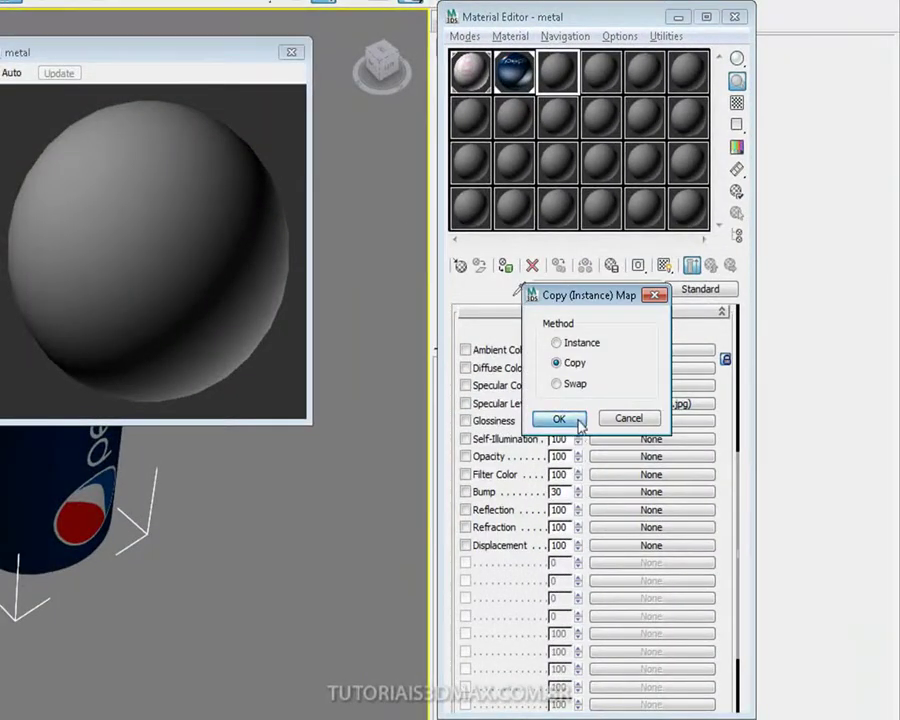
pyautogui.click(560, 419)
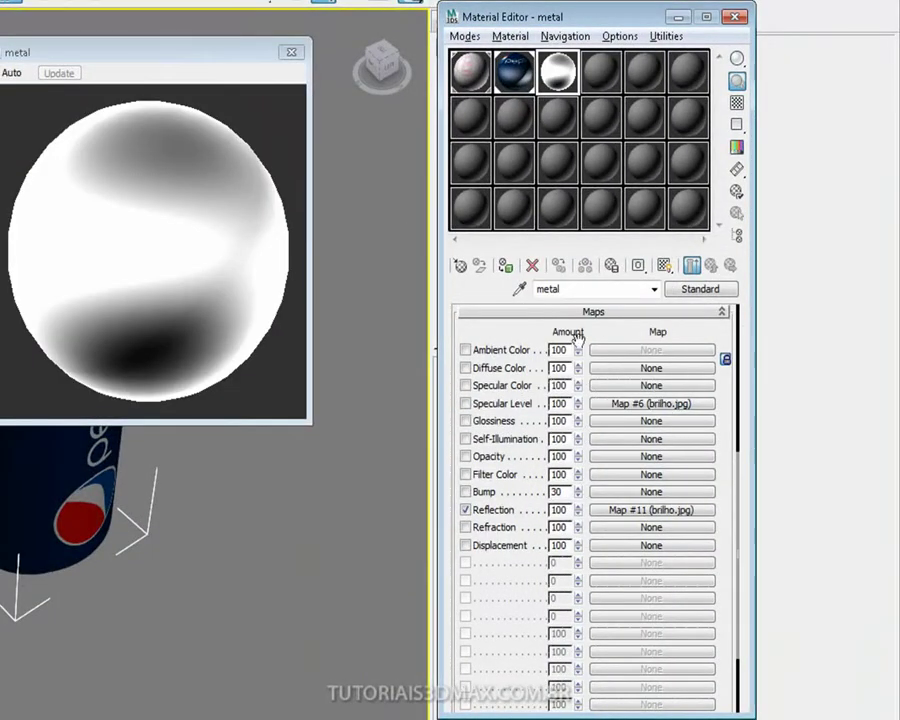
pyautogui.doubleClick(590, 289)
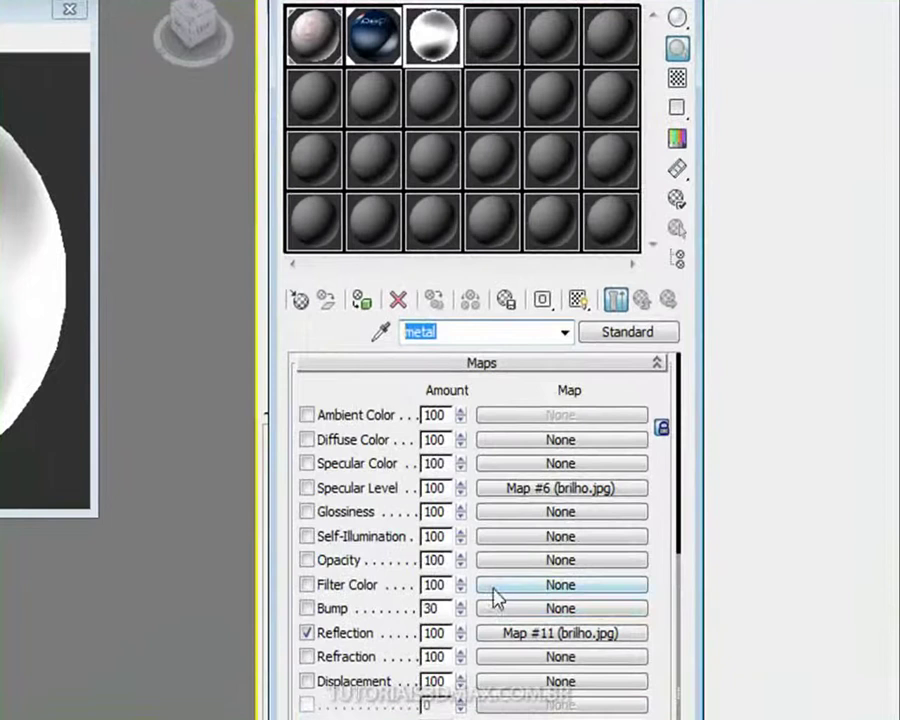
pyautogui.click(450, 637)
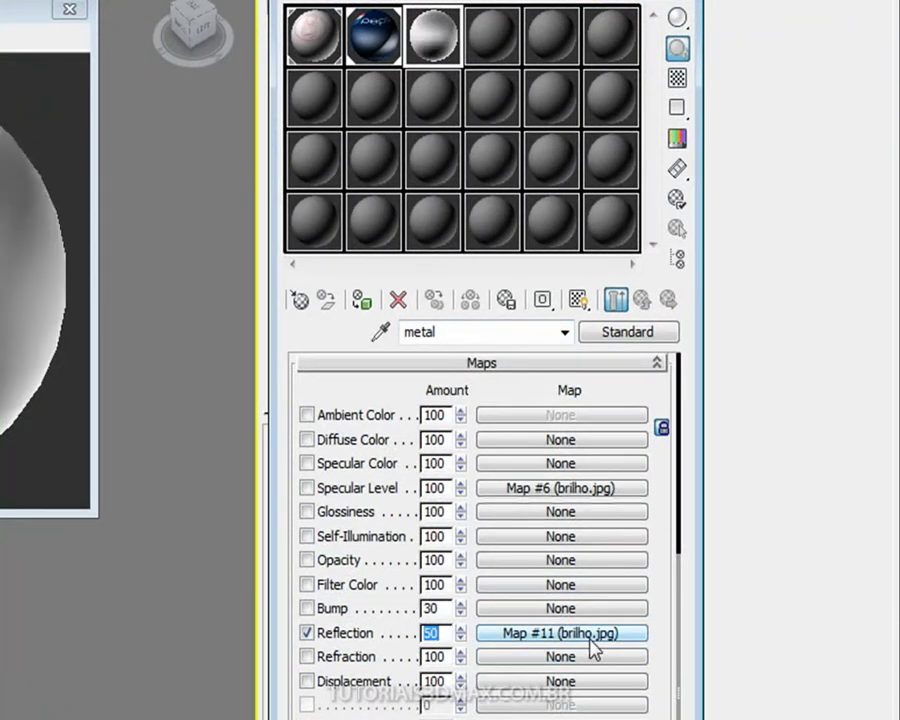
# Step: Raise the metal material's specular highlights to a Specular Level of about 46 and a Glossiness of about 33
pyautogui.scroll(5, 510, 432)
pyautogui.moveTo(456, 486); pyautogui.dragTo(458, 422)
pyautogui.moveTo(456, 513); pyautogui.dragTo(462, 484)
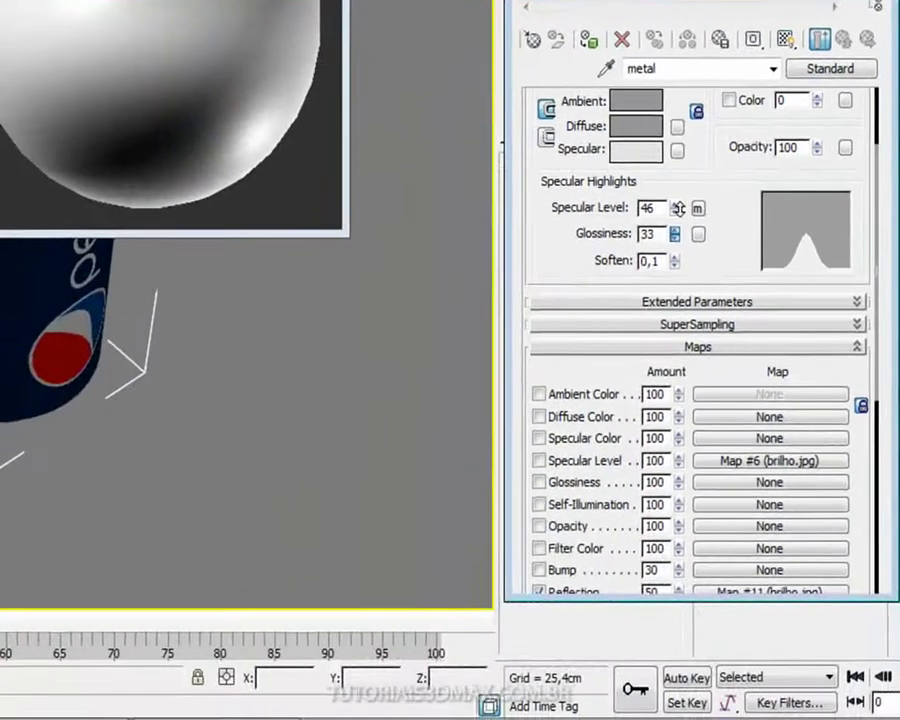
pyautogui.moveTo(733, 373); pyautogui.dragTo(737, 134)
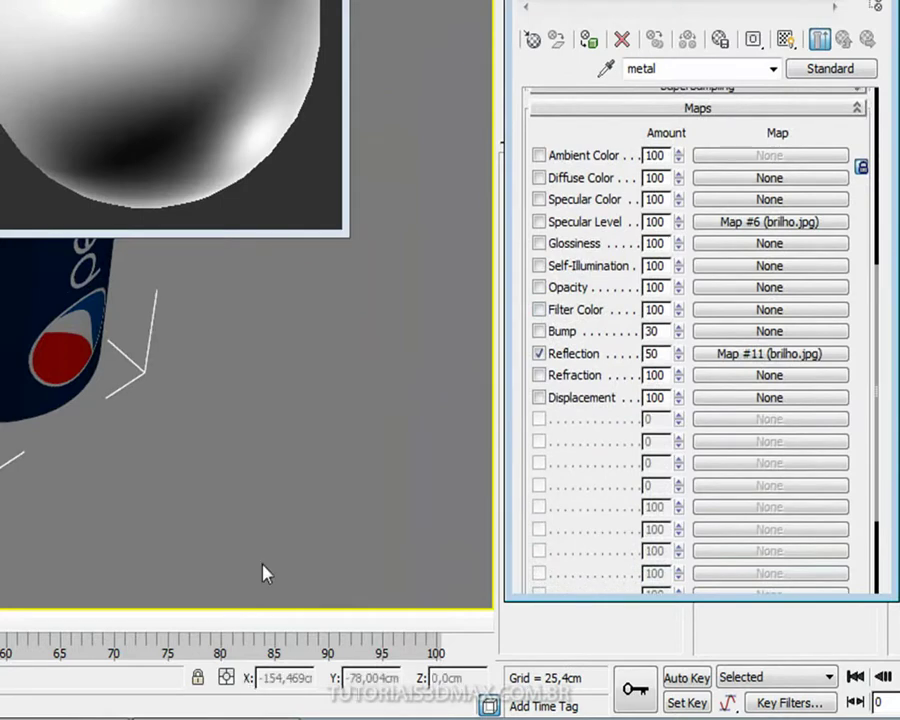
# Step: Switch to Photoshop and rework the gradient: black stop at 0%, the second black stop removed, white stop at about 21%
pyautogui.hotkey('alt', 'Tab')
pyautogui.hotkey('alt', 'Tab')
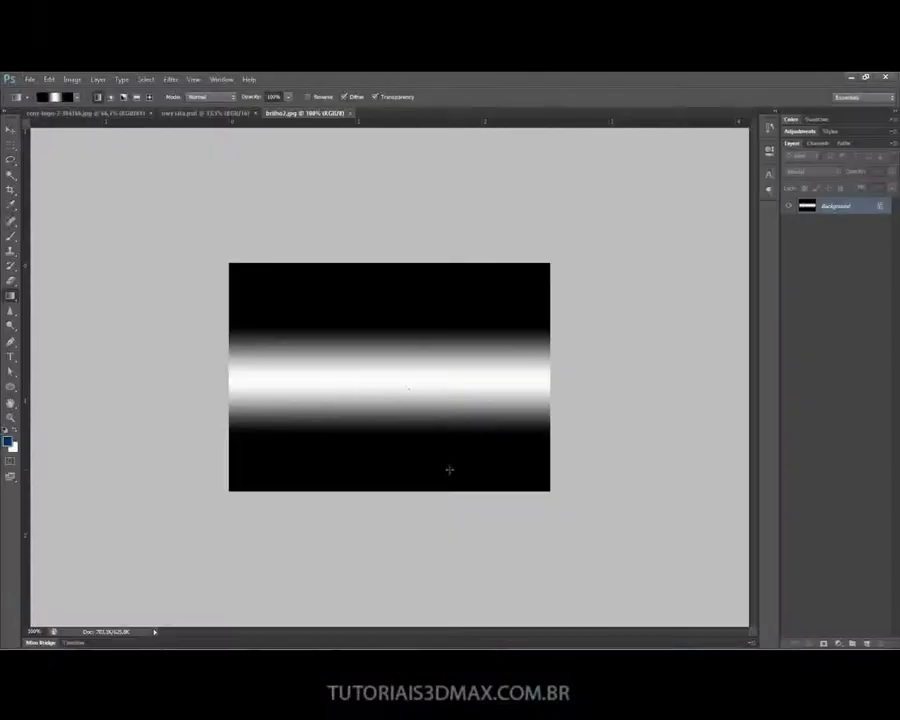
pyautogui.click(62, 98)
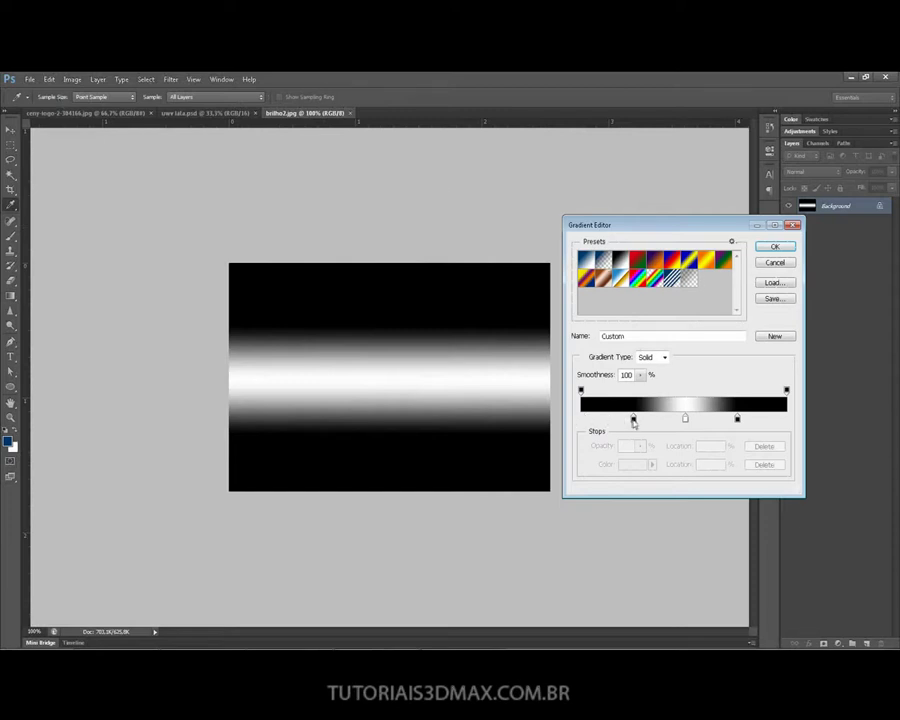
pyautogui.moveTo(632, 420); pyautogui.dragTo(569, 421)
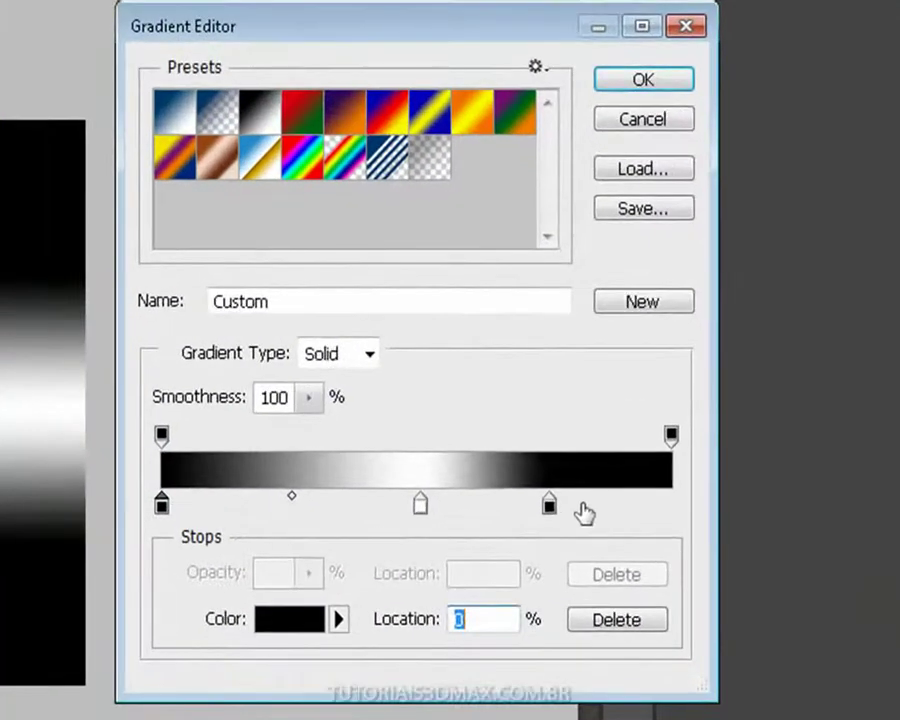
pyautogui.moveTo(553, 517); pyautogui.dragTo(560, 590)
pyautogui.moveTo(418, 518); pyautogui.dragTo(266, 519)
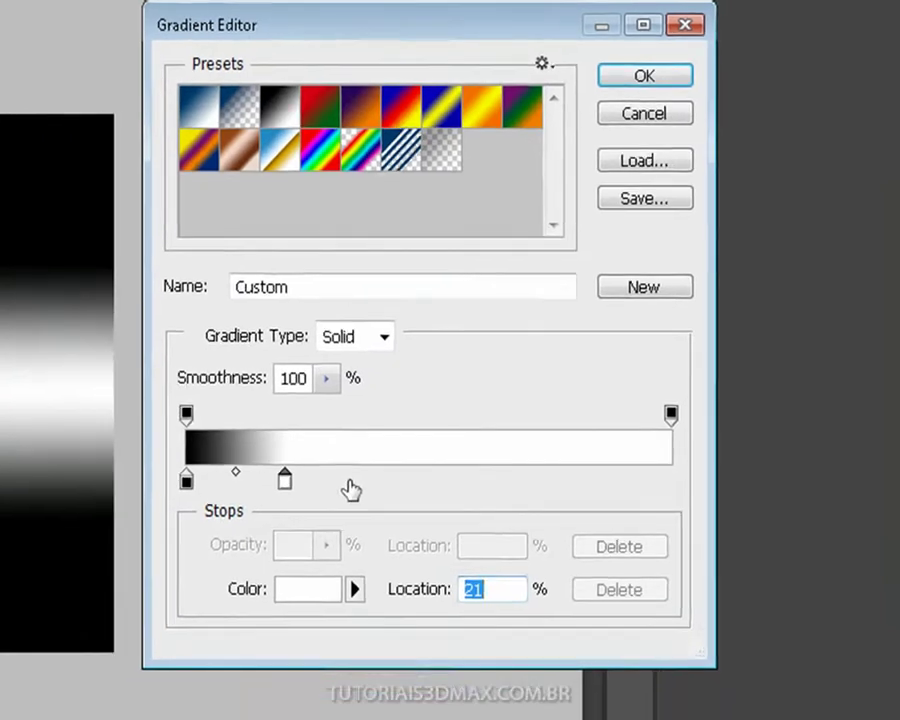
# Step: Add a black colour stop to the gradient after the white one, at 46%
pyautogui.click(333, 515)
pyautogui.doubleClick(334, 510)
pyautogui.click(196, 643)
pyautogui.moveTo(279, 527); pyautogui.dragTo(239, 679)
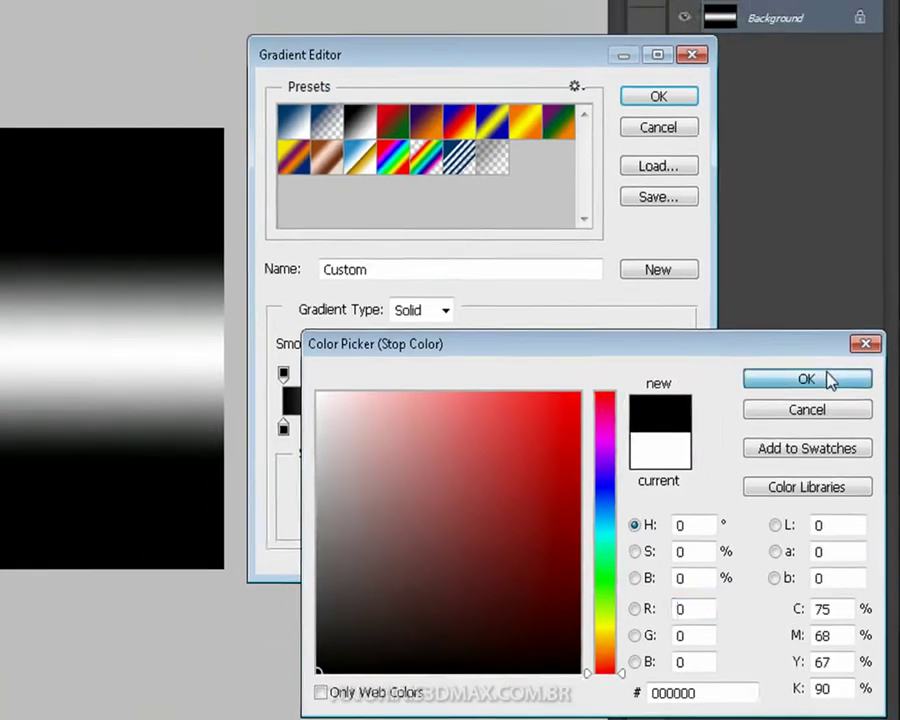
pyautogui.click(802, 362)
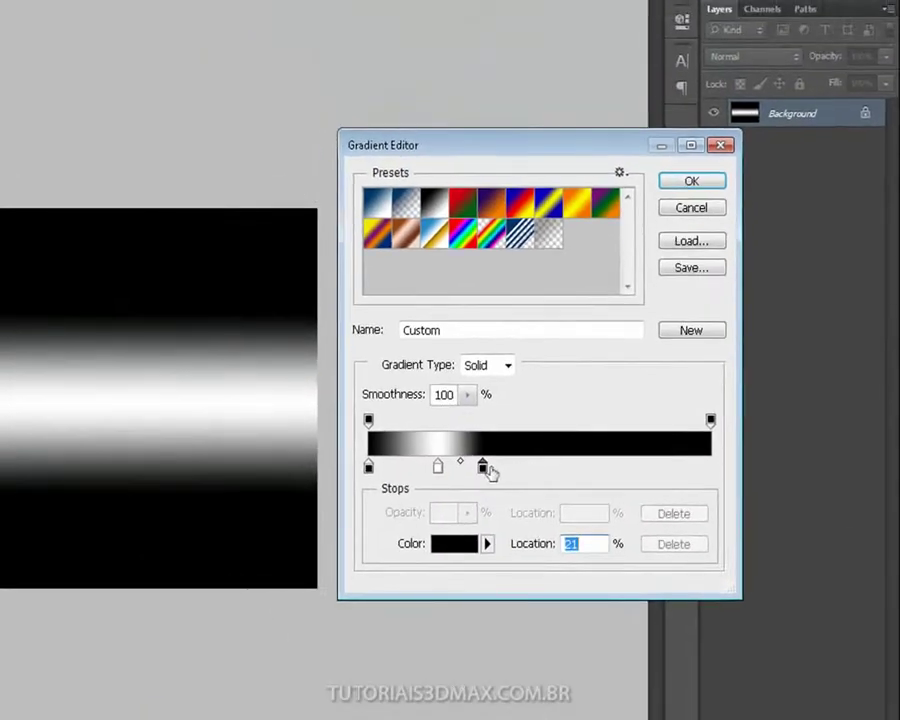
pyautogui.moveTo(484, 468)
pyautogui.mouseDown()
pyautogui.moveTo(526, 468)
pyautogui.moveTo(342, 417)
pyautogui.mouseUp()
# Step: Add a white stop about two-thirds along the gradient and a black stop at its end, and accept the gradient
pyautogui.doubleClick(595, 468)
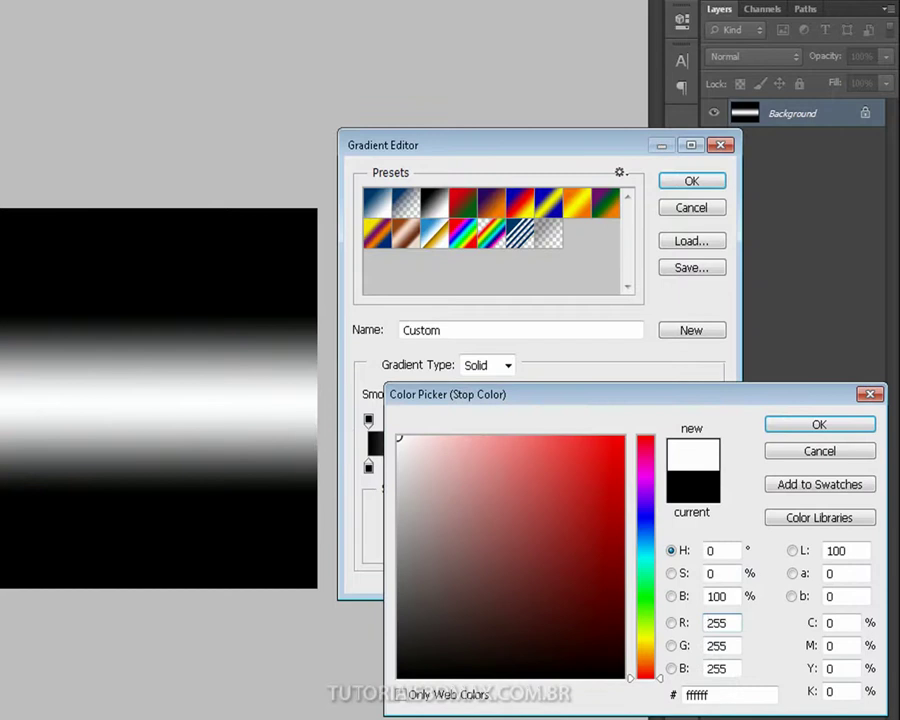
pyautogui.click(790, 425)
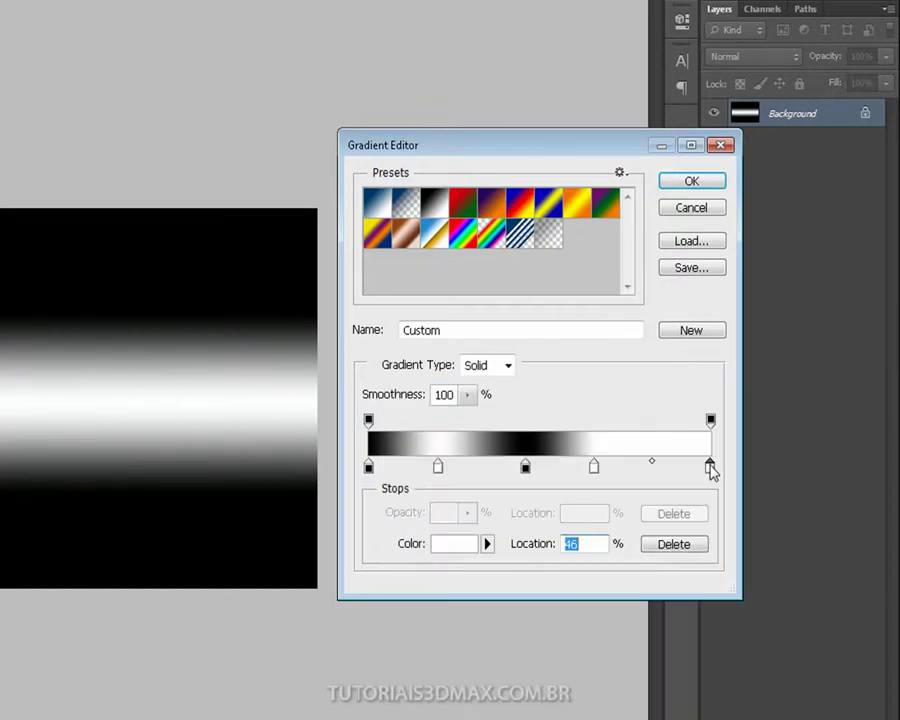
pyautogui.doubleClick(710, 466)
pyautogui.moveTo(571, 494); pyautogui.dragTo(631, 687)
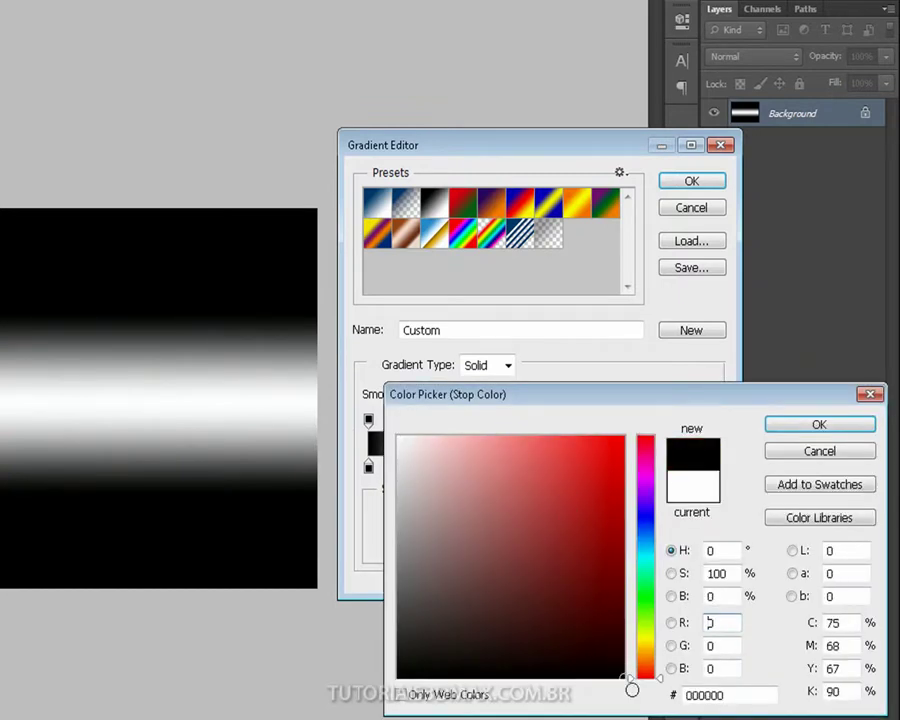
pyautogui.click(819, 430)
pyautogui.click(701, 206)
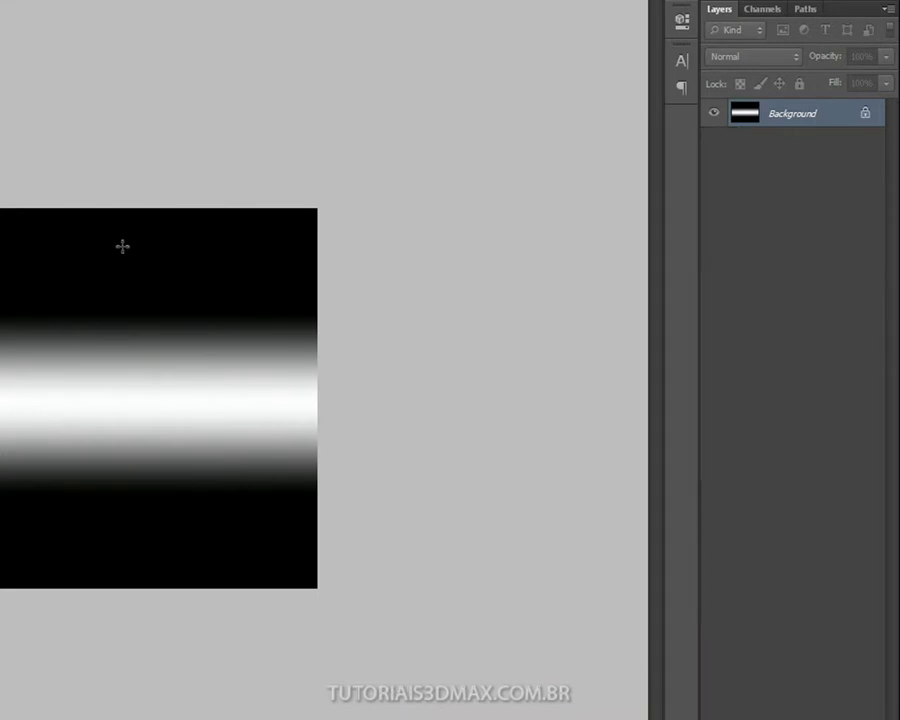
# Step: Fill the canvas with the new gradient from its upper to its lower edge and save it as the JPEG brilho3
pyautogui.moveTo(41, 217); pyautogui.dragTo(25, 583)
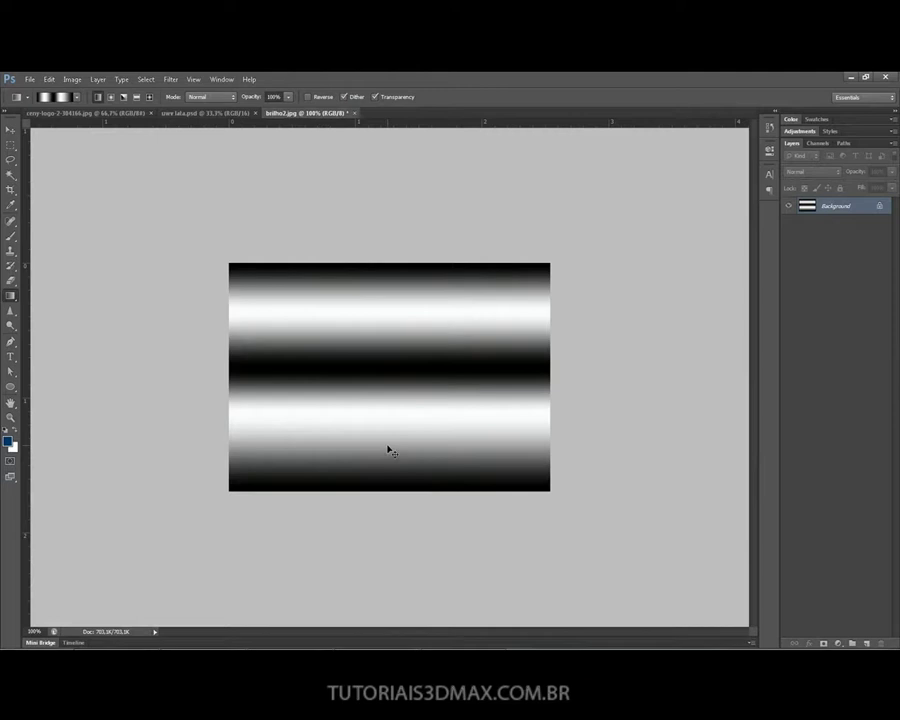
pyautogui.hotkey('ctrl', 'shift', 's')
pyautogui.click(562, 338)
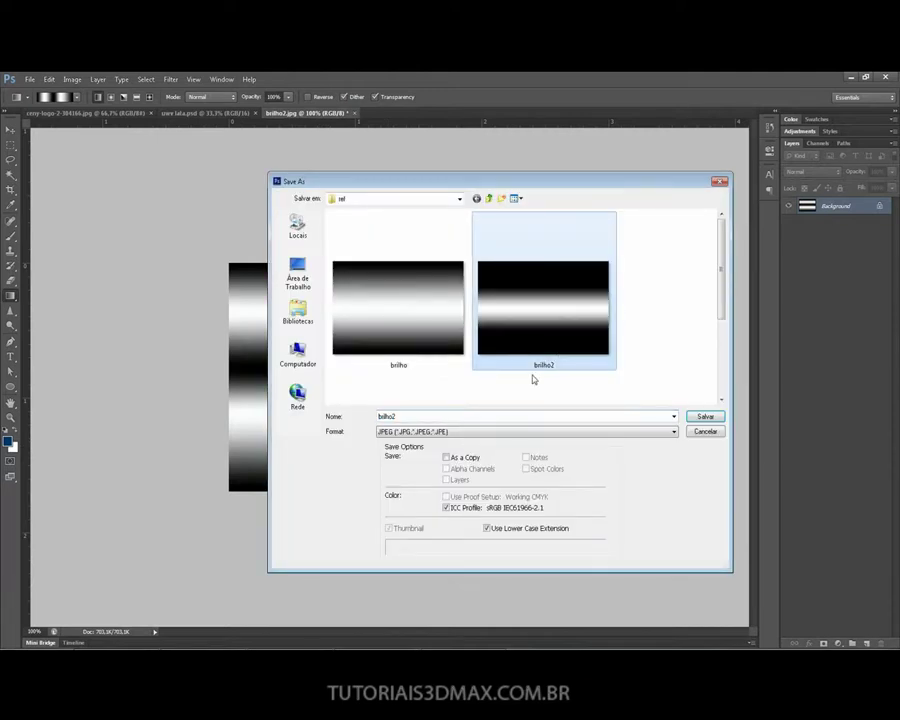
pyautogui.click(502, 418)
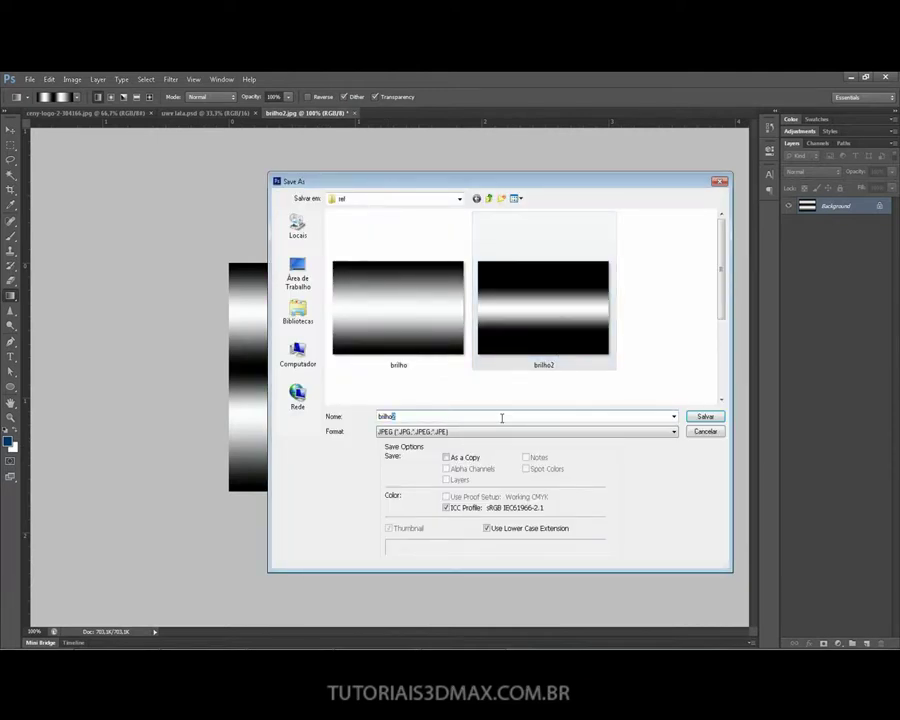
pyautogui.press('Return')
pyautogui.press('Return')
# Step: Switch to 3ds Max and replace the bitmap in the metal material's Reflection map with brilho3.jpg
pyautogui.hotkey('alt', 'Tab')
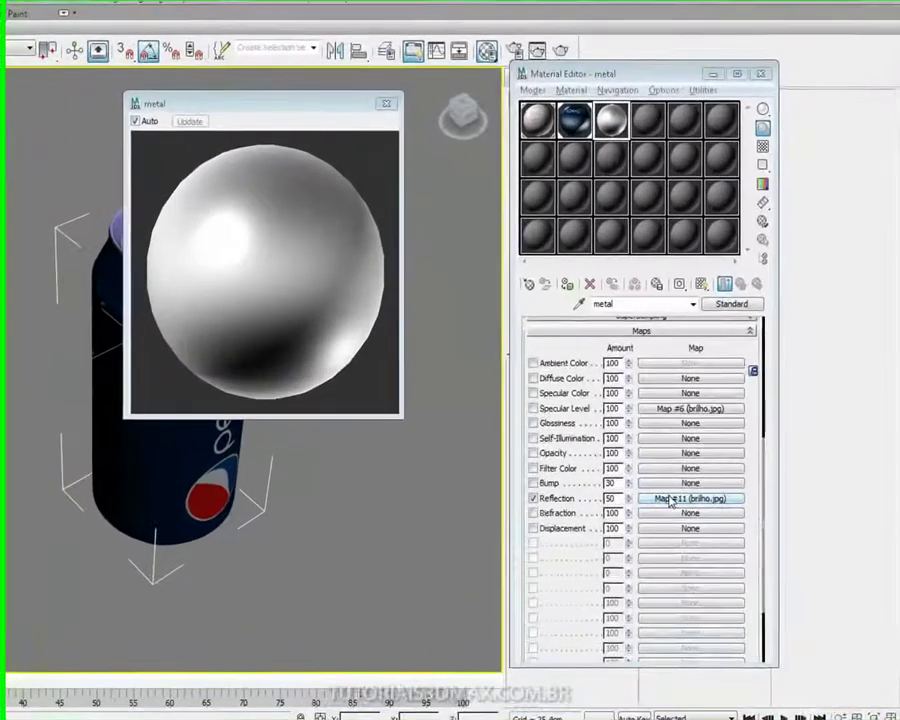
pyautogui.click(738, 464)
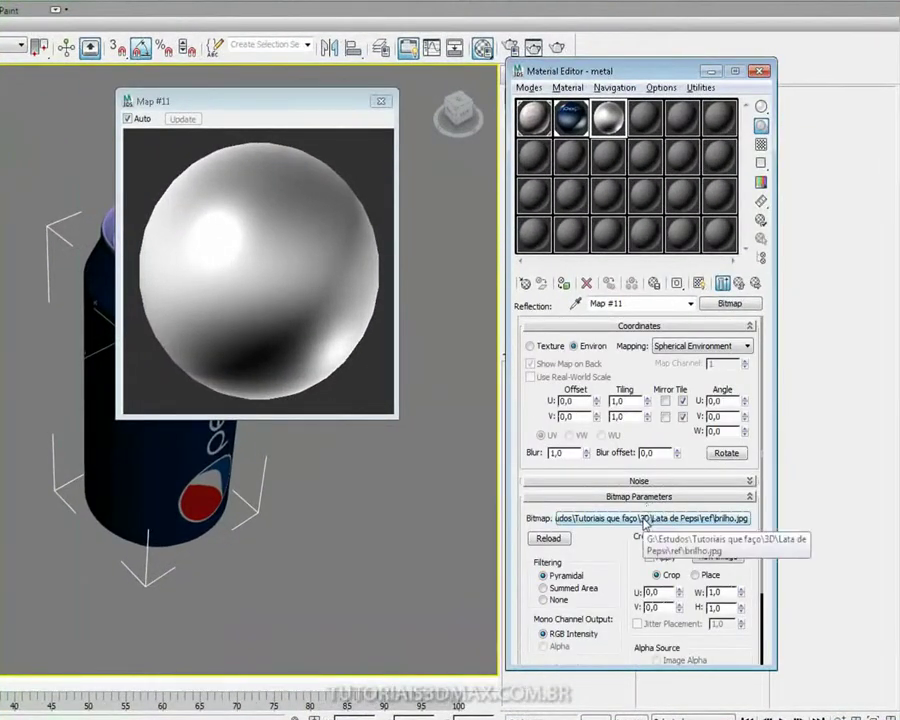
pyautogui.click(655, 518)
pyautogui.click(724, 337)
pyautogui.doubleClick(724, 337)
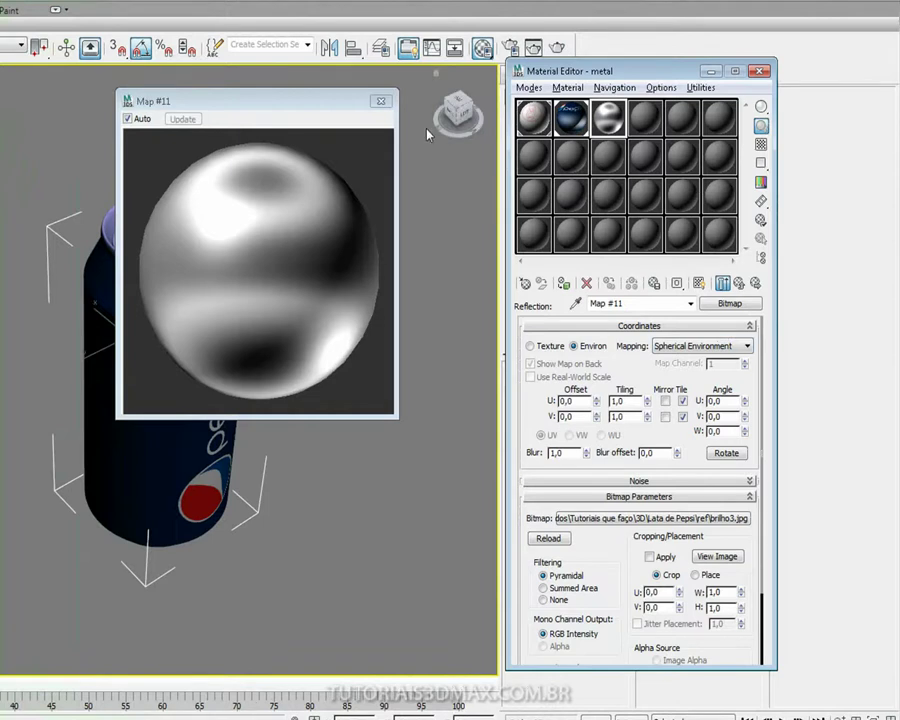
# Step: Assign the metal material to the can's upper rim, pull tab and lid
pyautogui.click(381, 101)
pyautogui.click(296, 184)
pyautogui.click(153, 204)
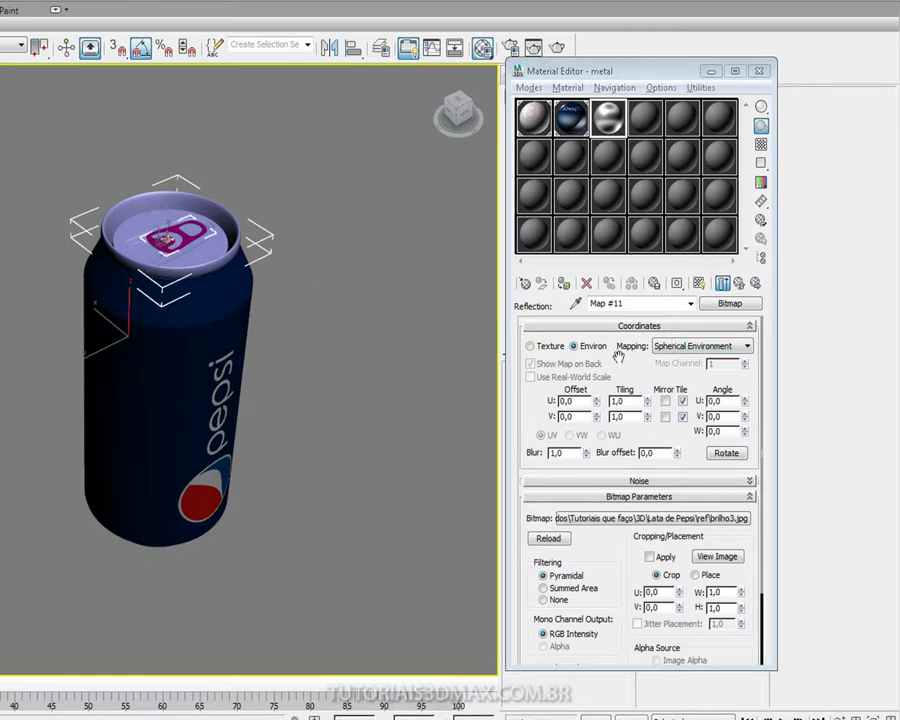
pyautogui.click(564, 287)
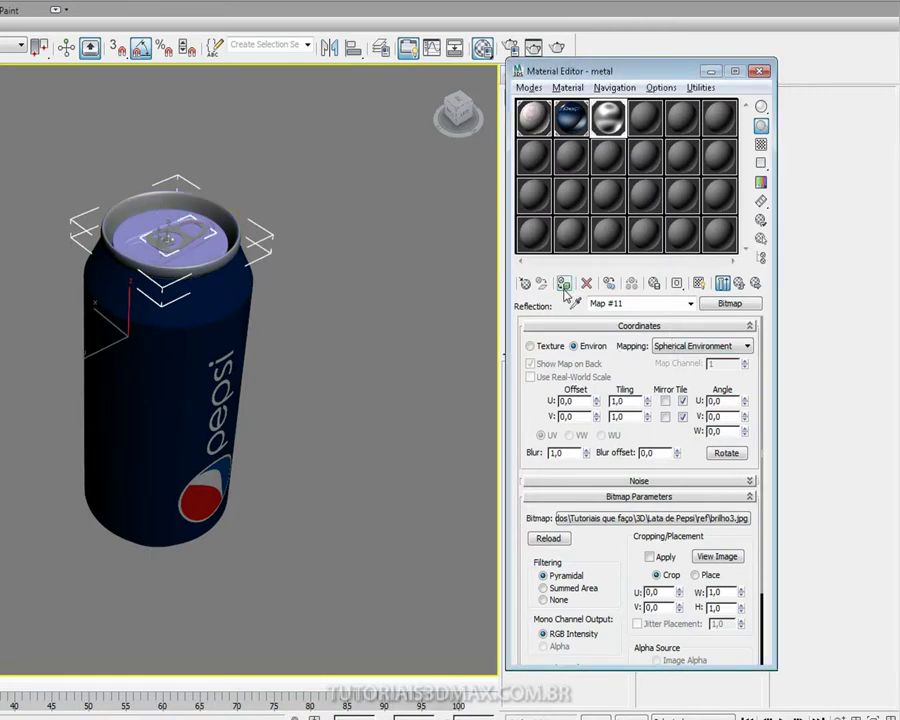
pyautogui.click(205, 251)
pyautogui.click(562, 286)
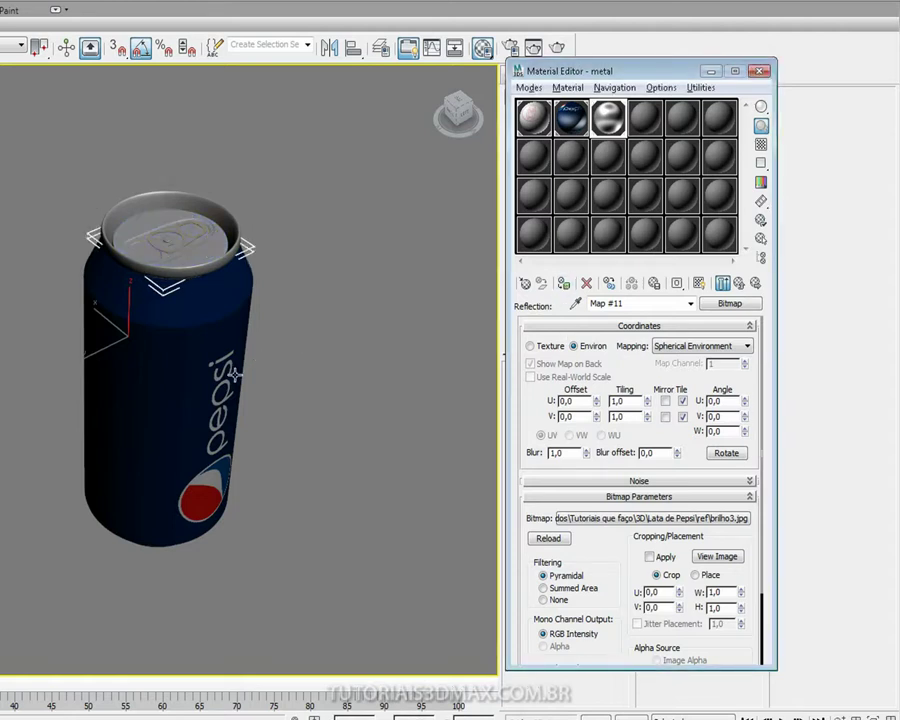
# Step: Assign the metal material to the can's base and test-render the Perspective view
pyautogui.click(698, 283)
pyautogui.click(698, 283)
pyautogui.keyDown('alt'); pyautogui.moveTo(480, 205); pyautogui.dragTo(360, 283, button='middle'); pyautogui.keyUp('alt')
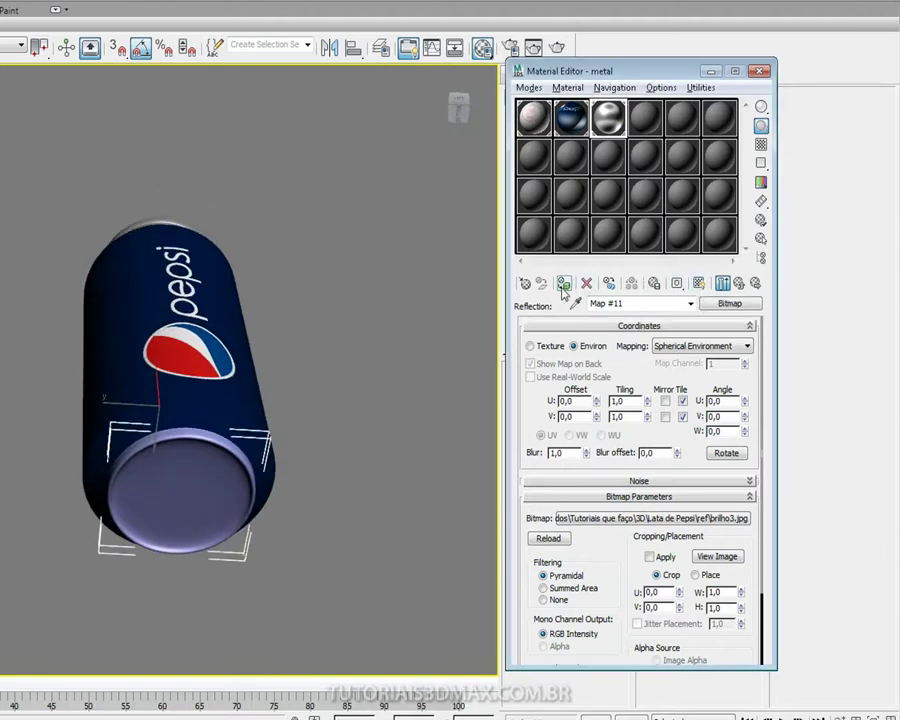
pyautogui.keyDown('alt'); pyautogui.moveTo(225, 500); pyautogui.dragTo(212, 350, button='middle'); pyautogui.keyUp('alt')
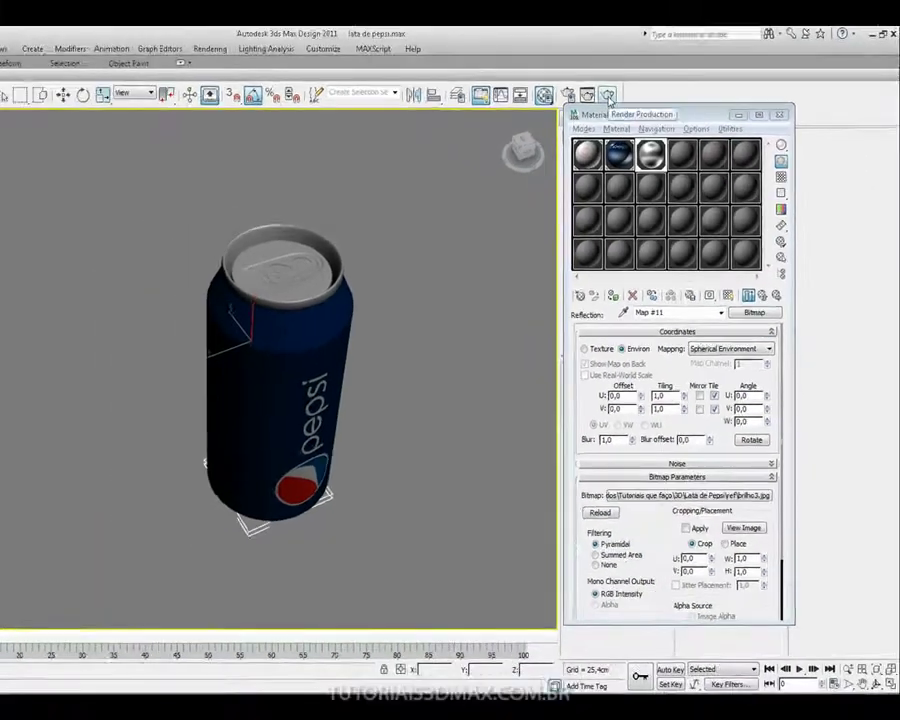
pyautogui.click(607, 95)
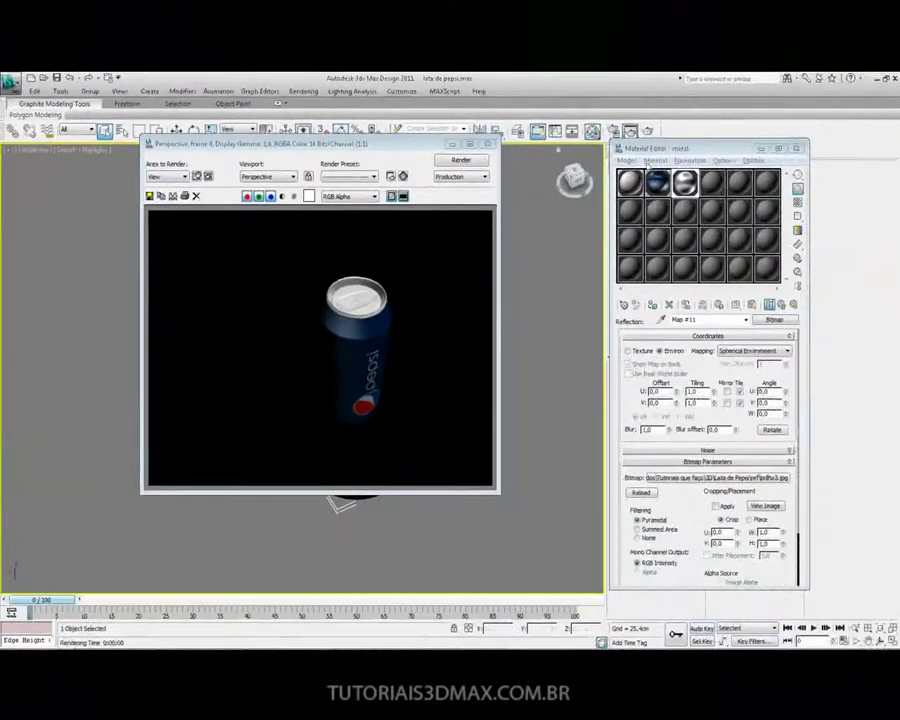
pyautogui.click(488, 145)
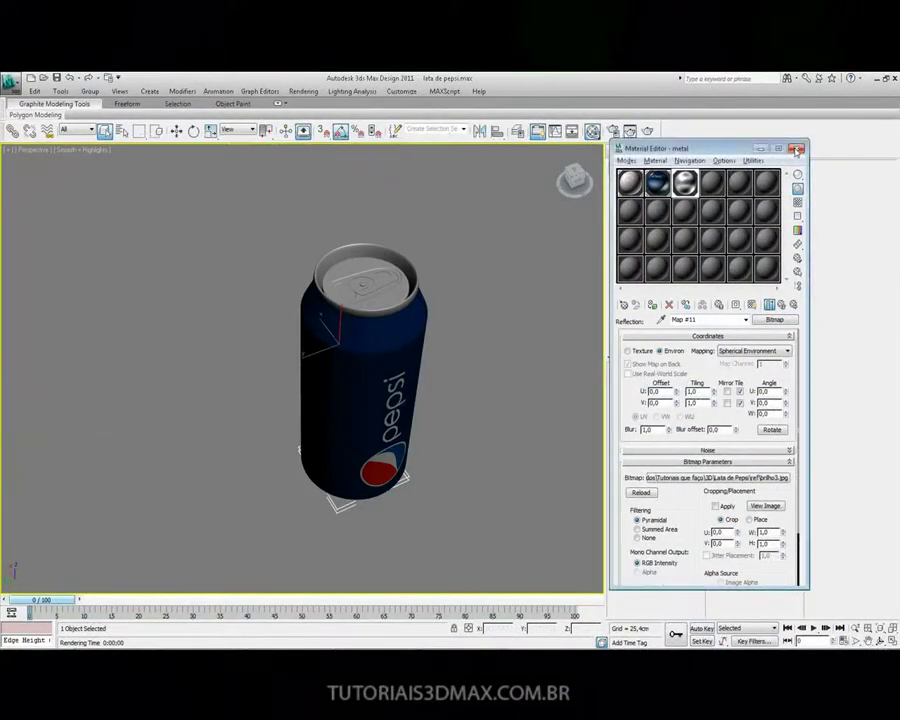
# Step: Create a large plane centred around the can in the Top view as a floor
pyautogui.click(796, 148)
pyautogui.press('t')
pyautogui.scroll(-5, 355, 322)
pyautogui.moveTo(368, 351); pyautogui.dragTo(432, 274, button='middle')
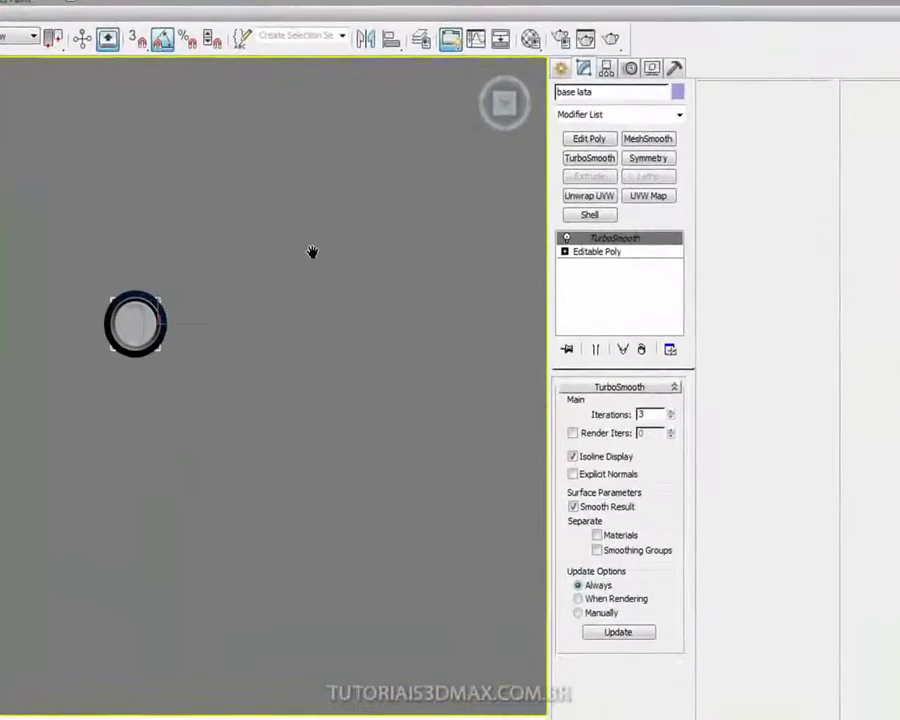
pyautogui.click(562, 68)
pyautogui.click(645, 247)
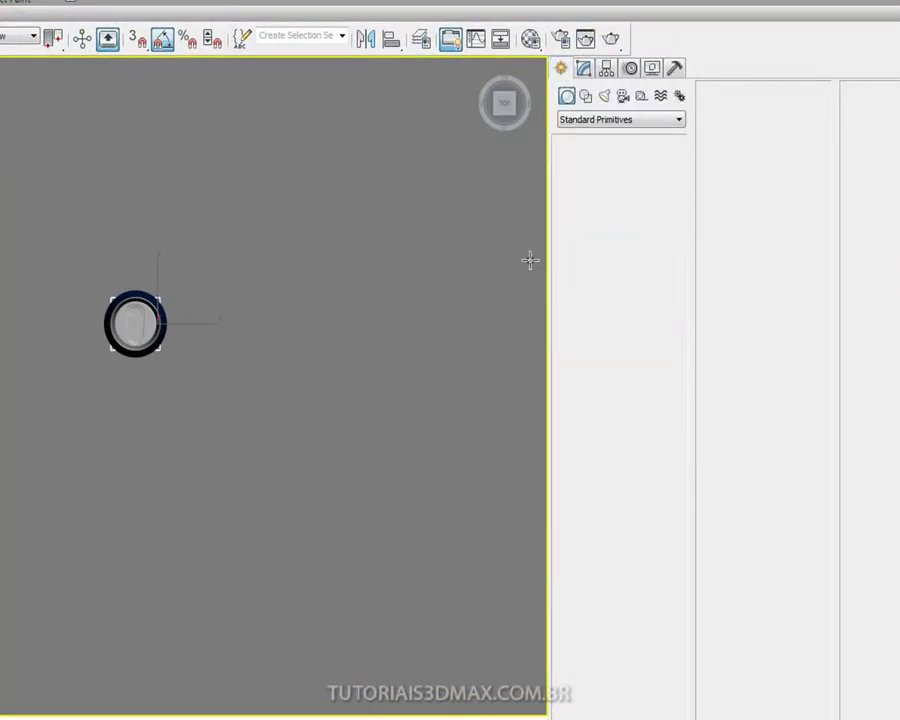
pyautogui.moveTo(160, 356); pyautogui.dragTo(455, 502)
# Step: Assign an unused material to the floor plane and name it chao
pyautogui.press('m')
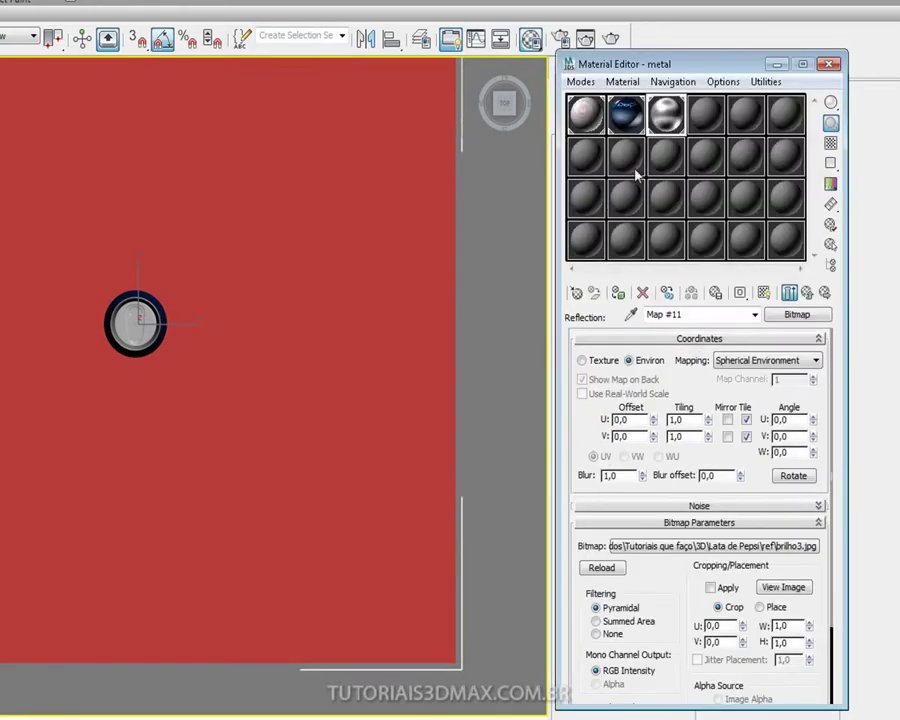
pyautogui.moveTo(709, 117); pyautogui.dragTo(372, 370)
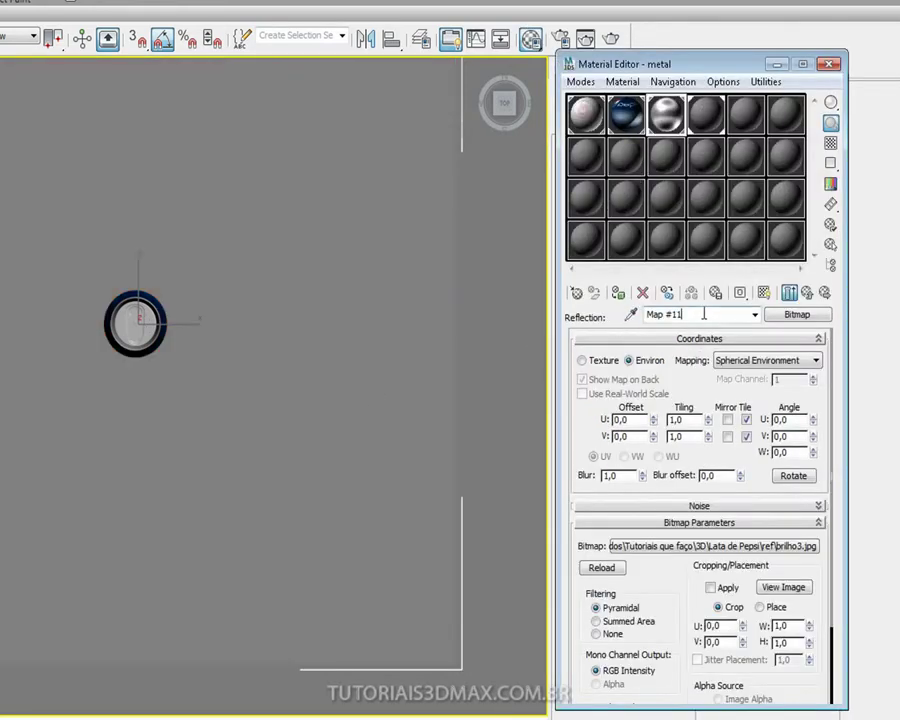
pyautogui.click(806, 293)
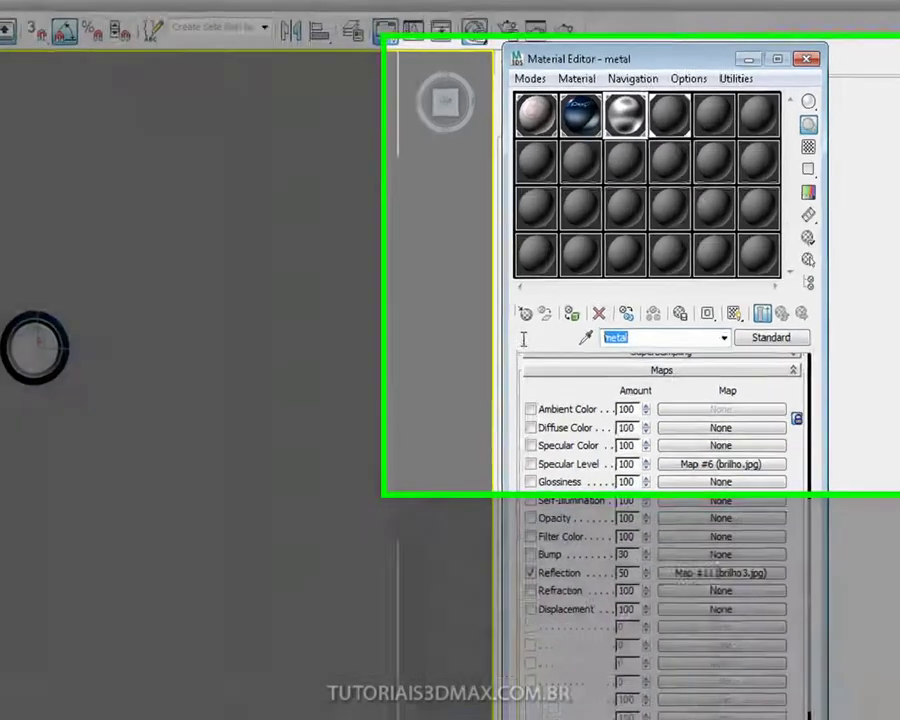
pyautogui.click(669, 114)
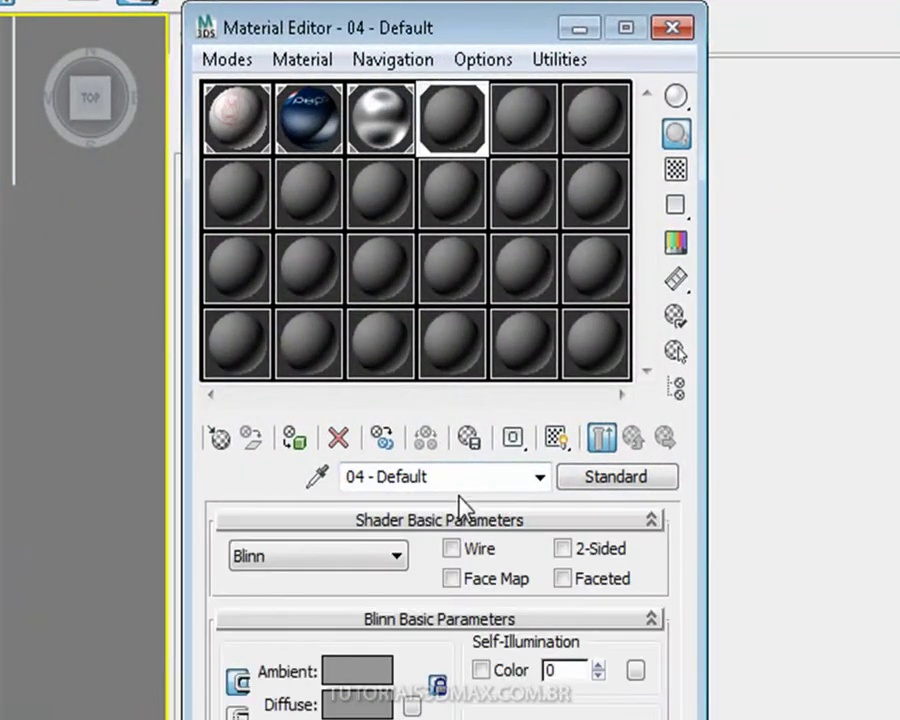
pyautogui.moveTo(472, 476); pyautogui.dragTo(225, 466)
pyautogui.write('cha')
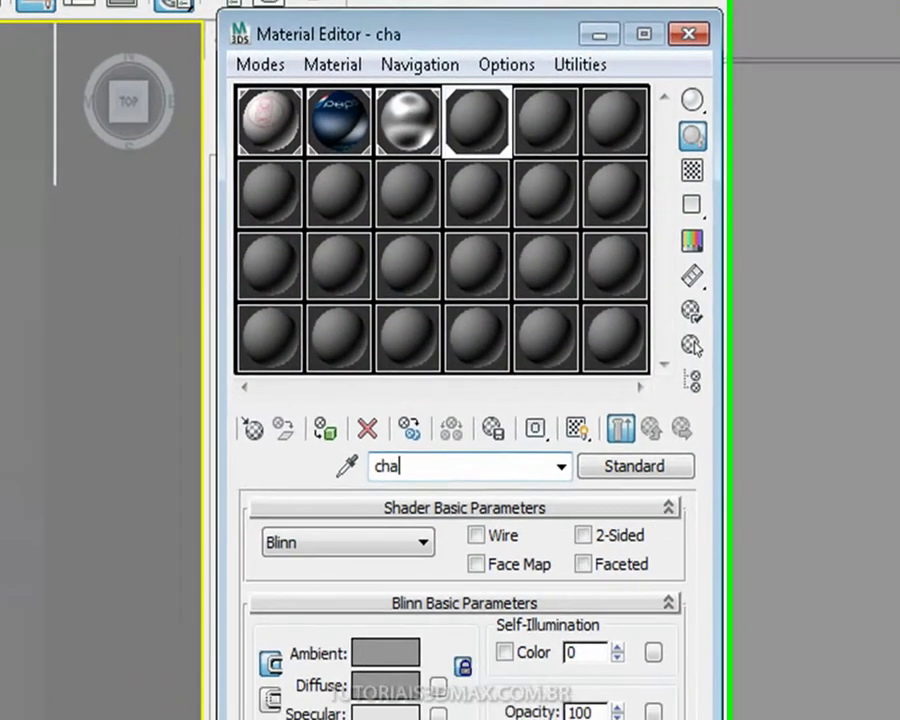
pyautogui.write('o')
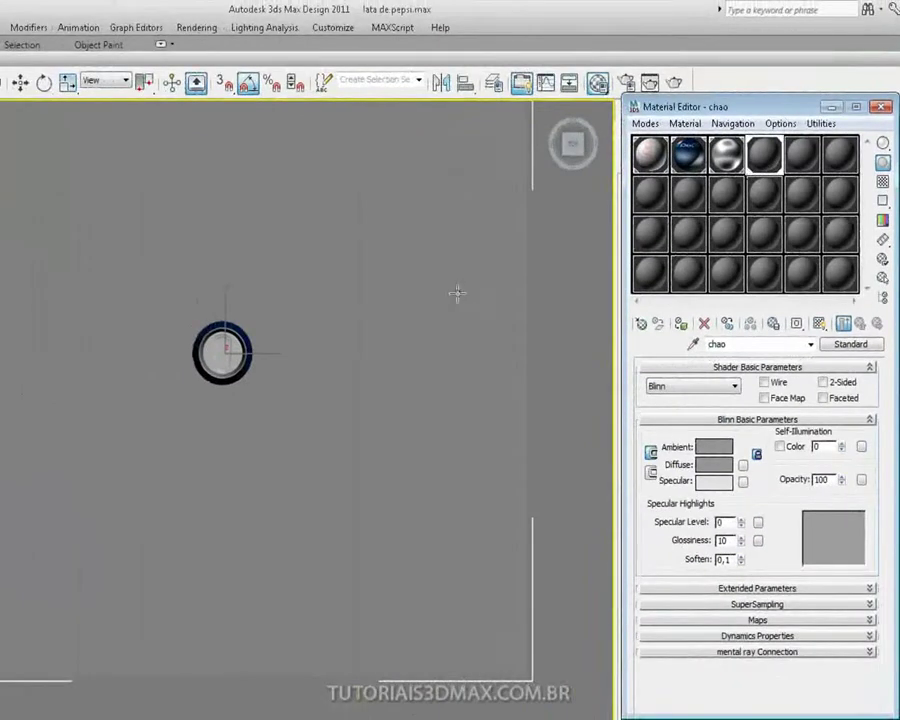
# Step: Set the chao material's Ambient and Diffuse colour to white
pyautogui.click(698, 452)
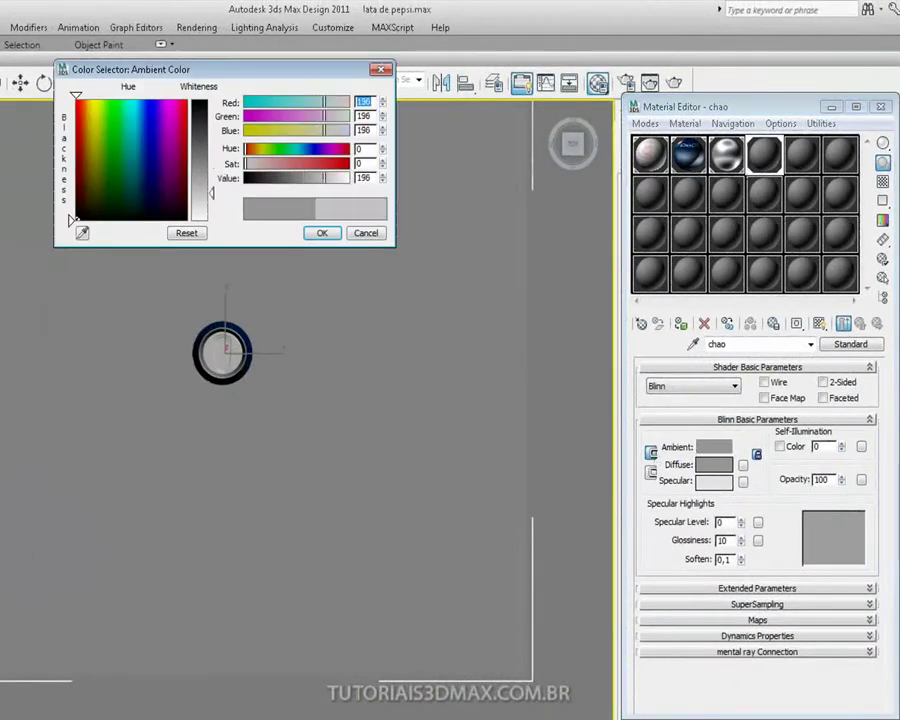
pyautogui.moveTo(260, 177); pyautogui.dragTo(350, 177)
pyautogui.click(318, 233)
# Step: Frame the can standing on the white floor up close in the Perspective view
pyautogui.keyDown('alt'); pyautogui.moveTo(261, 340); pyautogui.dragTo(174, 312, button='middle'); pyautogui.keyUp('alt')
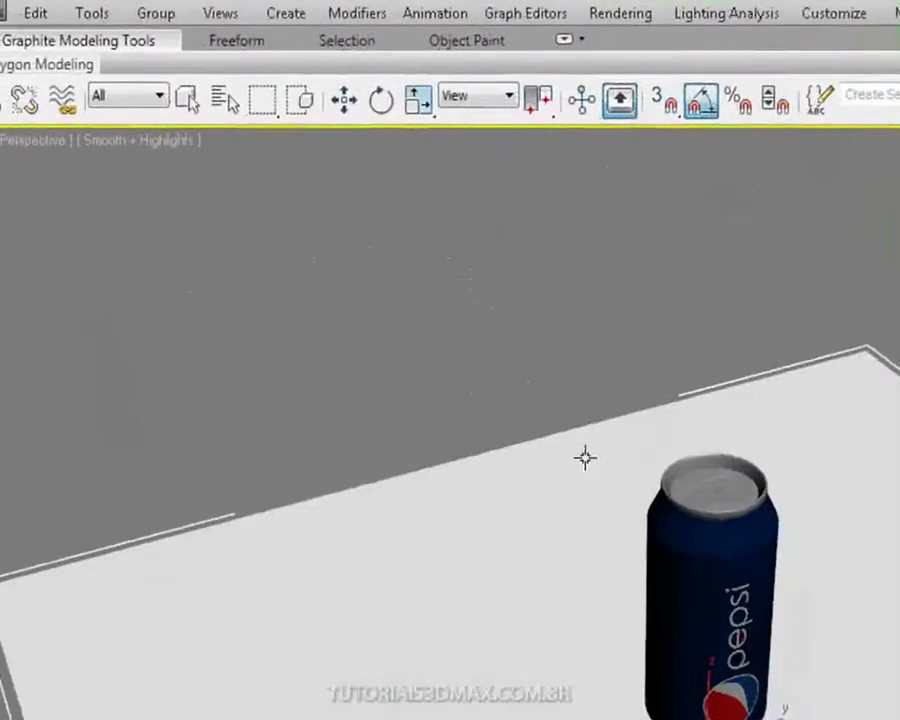
pyautogui.keyDown('alt'); pyautogui.moveTo(585, 457); pyautogui.dragTo(694, 468, button='middle'); pyautogui.keyUp('alt')
pyautogui.keyDown('alt'); pyautogui.moveTo(713, 513); pyautogui.dragTo(731, 543, button='middle'); pyautogui.keyUp('alt')
pyautogui.scroll(3, 743, 492)
pyautogui.moveTo(743, 492); pyautogui.dragTo(624, 612, button='middle')
pyautogui.scroll(3, 635, 606)
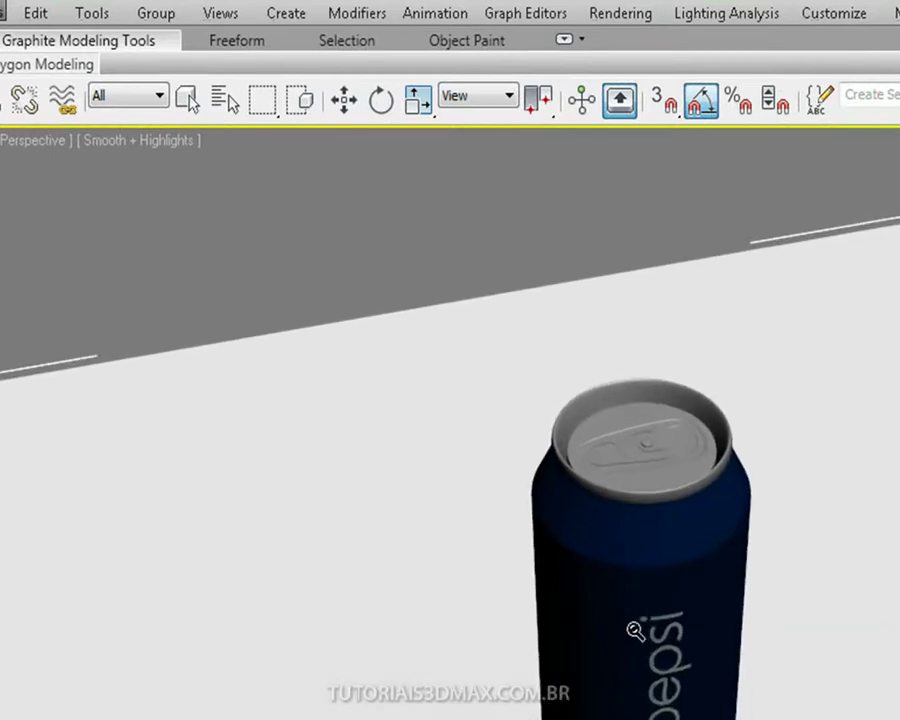
pyautogui.scroll(-2, 648, 598)
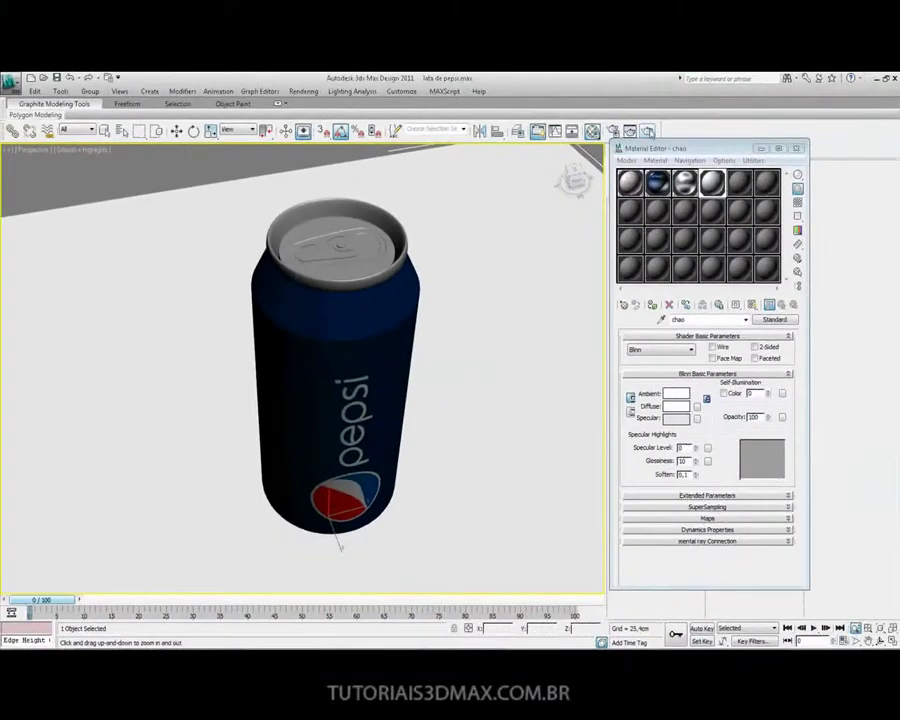
# Step: Test-render the can on the white floor from above and again from a low side angle
pyautogui.hotkey('shift', 'q')
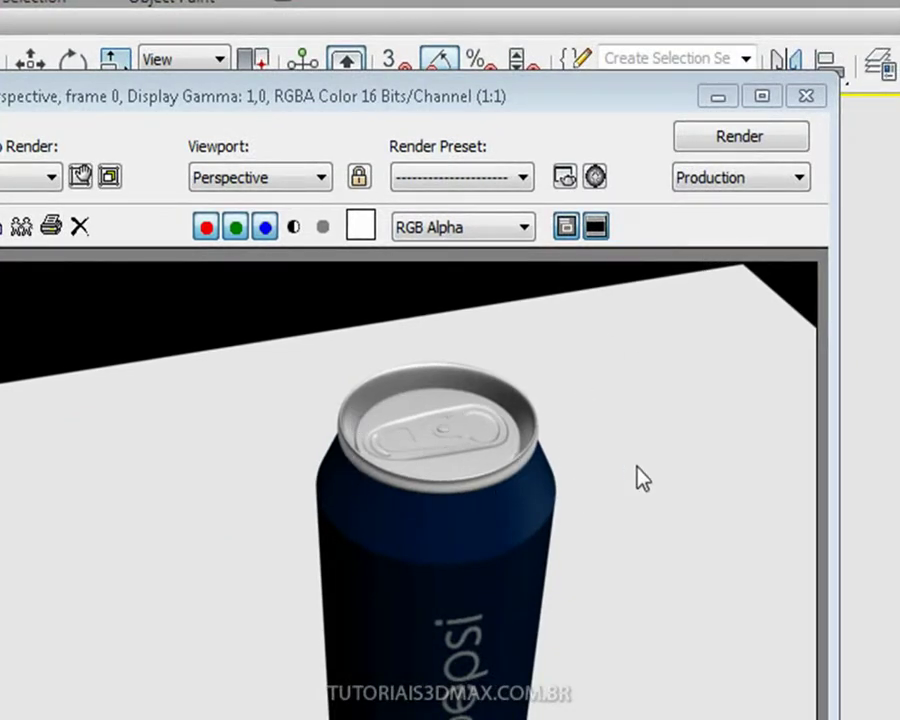
pyautogui.click(808, 95)
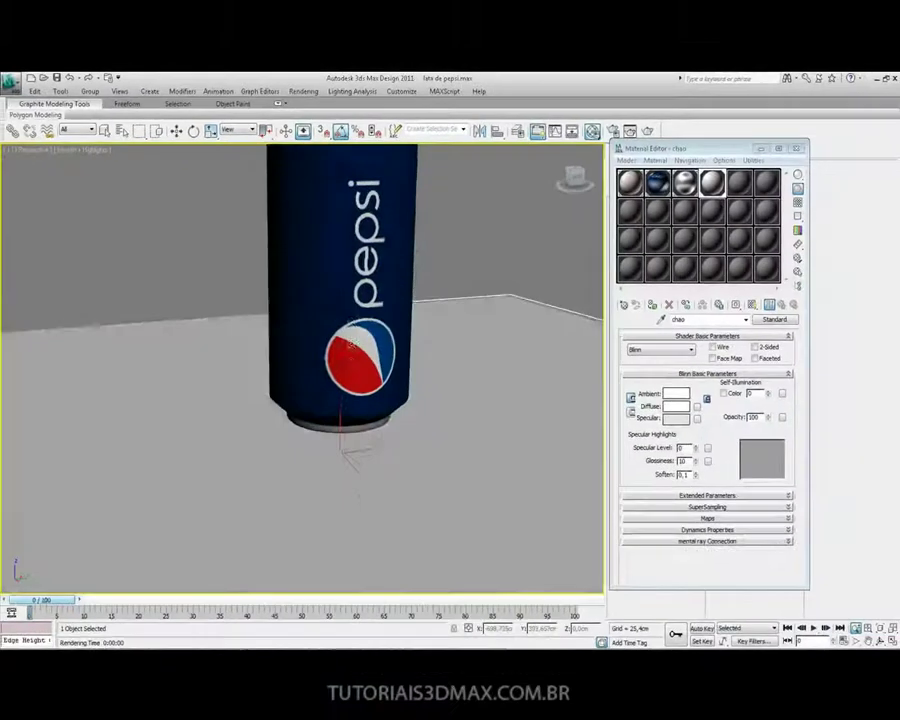
pyautogui.moveTo(350, 343)
pyautogui.keyDown('alt'); pyautogui.mouseDown(button='middle')
pyautogui.moveTo(350, 355)
pyautogui.moveTo(356, 345)
pyautogui.mouseUp(button='middle'); pyautogui.keyUp('alt')
pyautogui.click(647, 132)
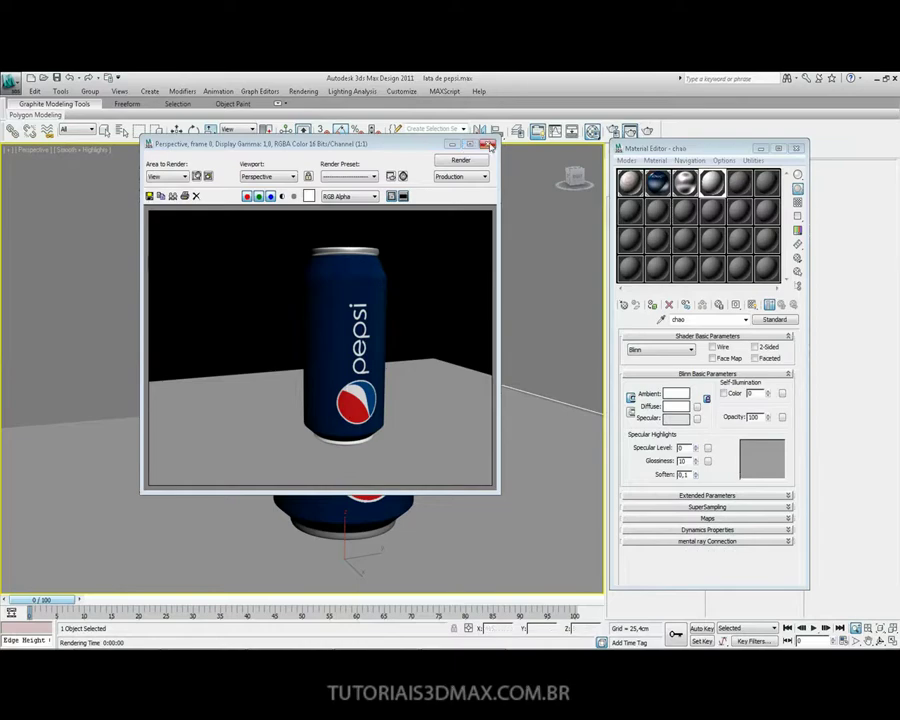
pyautogui.click(466, 145)
# Step: Copy the metal material's brilho3.jpg Reflection map and paste it as an instance into textura lata's Reflection slot
pyautogui.click(737, 152)
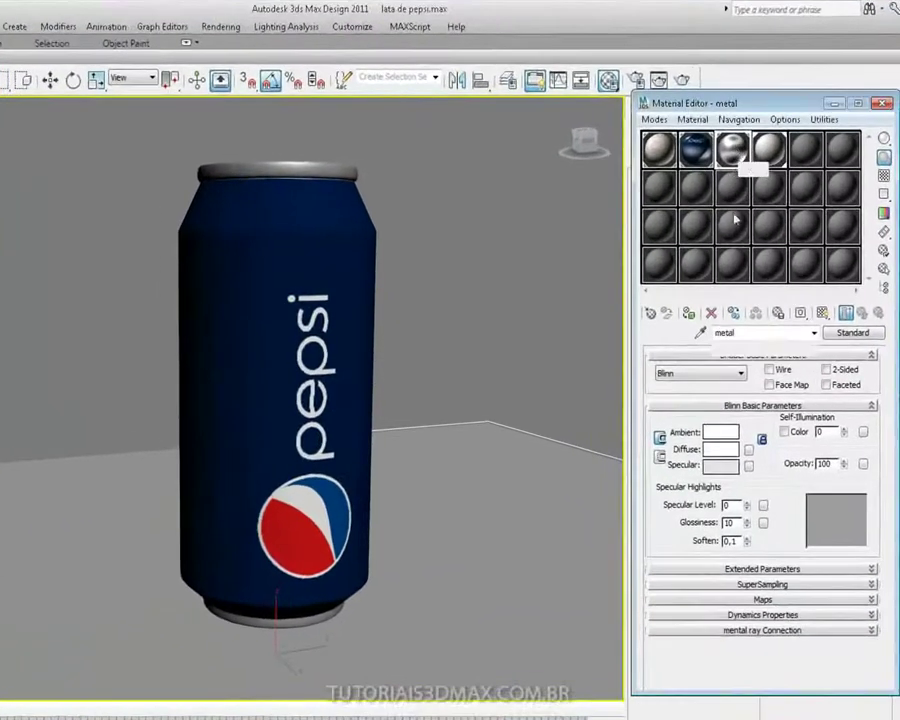
pyautogui.click(760, 596)
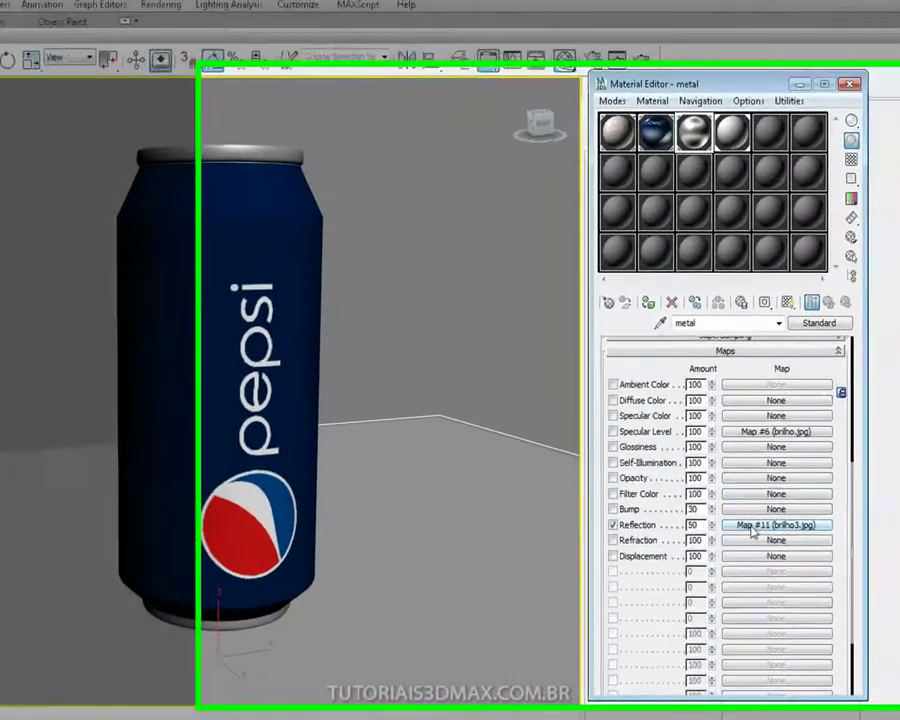
pyautogui.rightClick(790, 525)
pyautogui.click(673, 556)
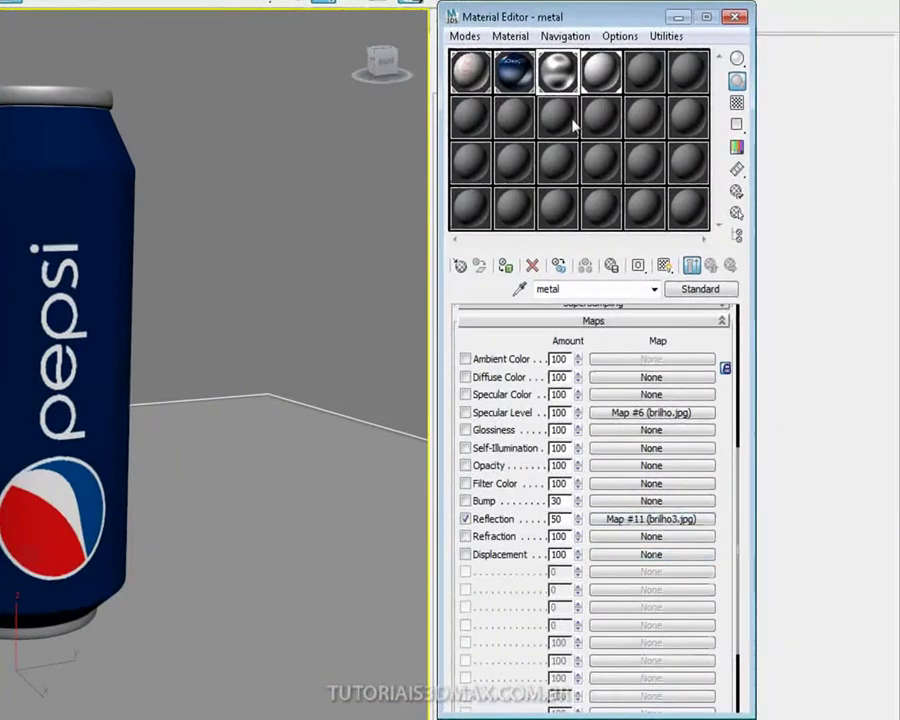
pyautogui.click(516, 74)
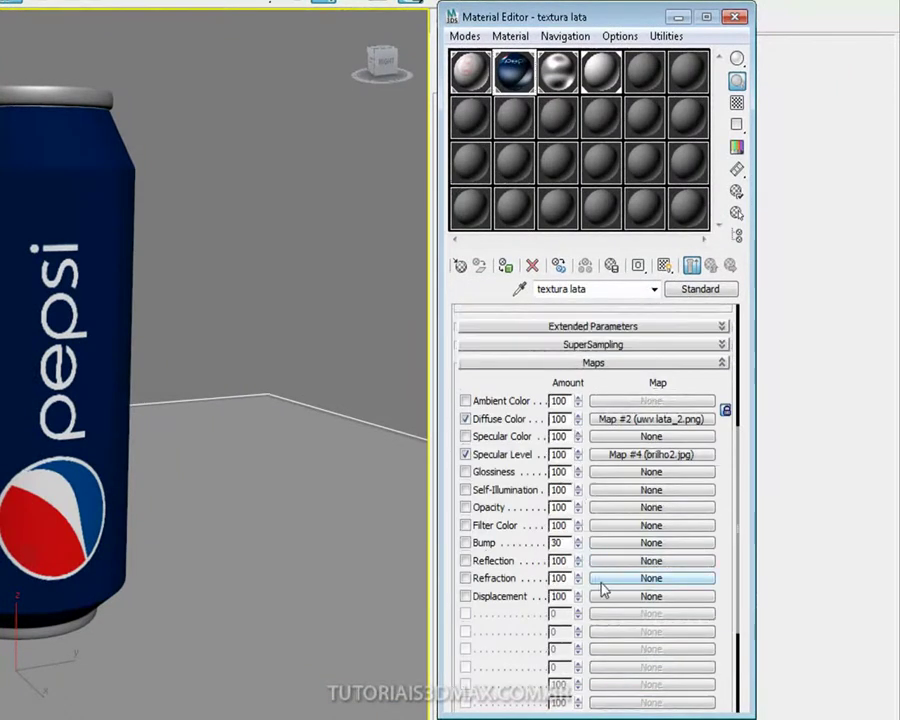
pyautogui.rightClick(605, 566)
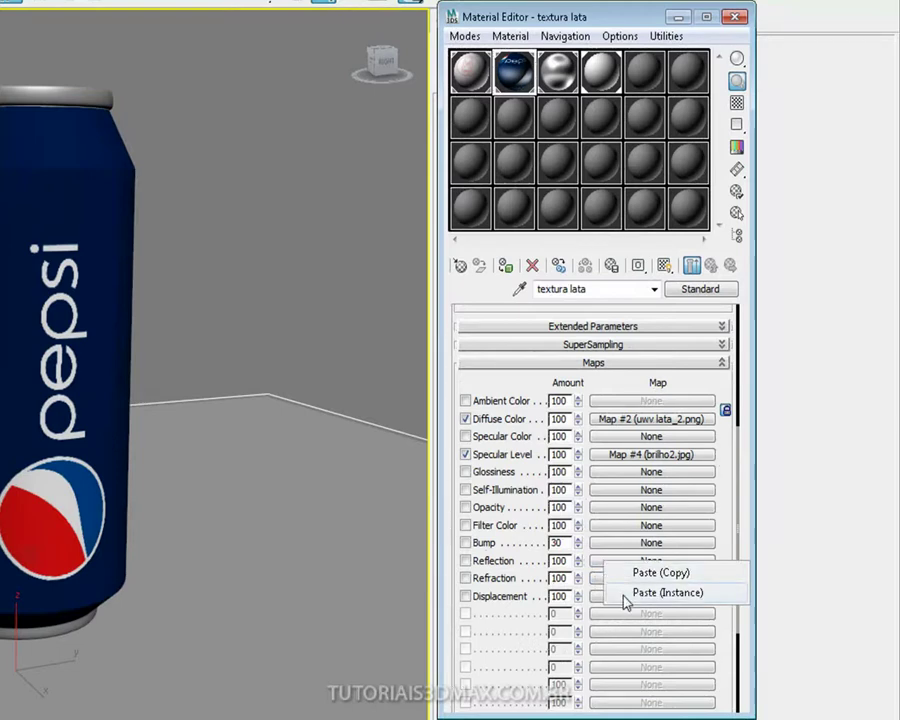
pyautogui.click(626, 597)
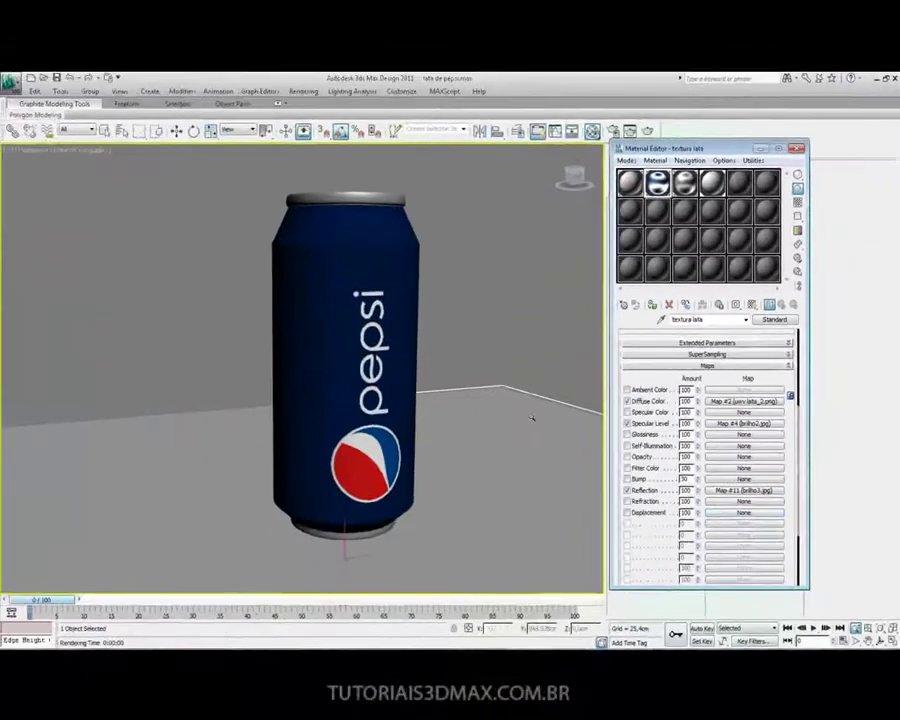
# Step: Test-render the can with textura lata's Reflection amount at 10 and 30, and finish by setting it to 10
pyautogui.click(647, 131)
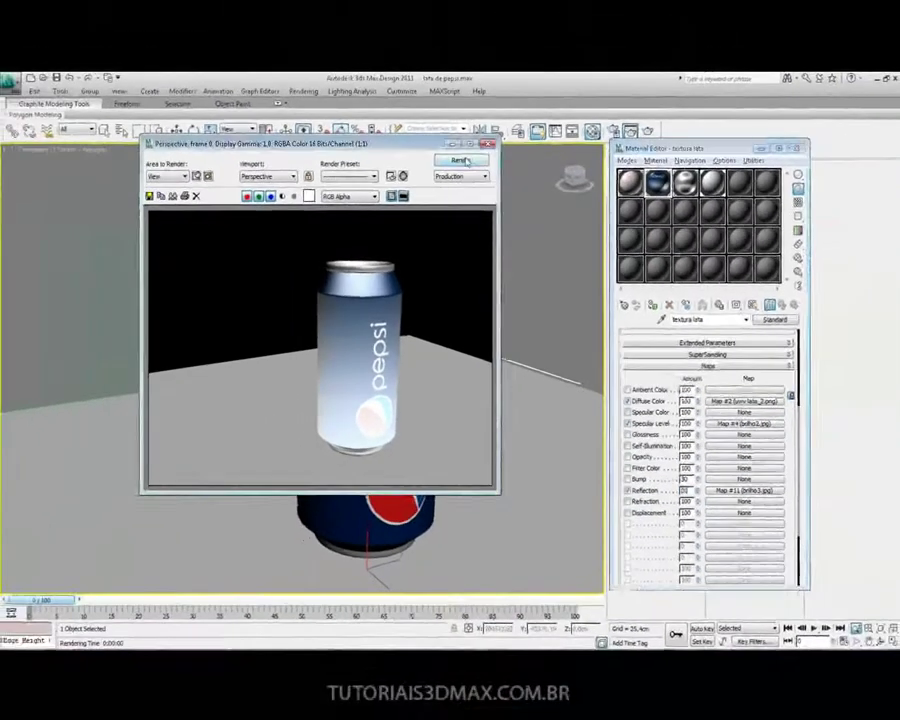
pyautogui.click(433, 115)
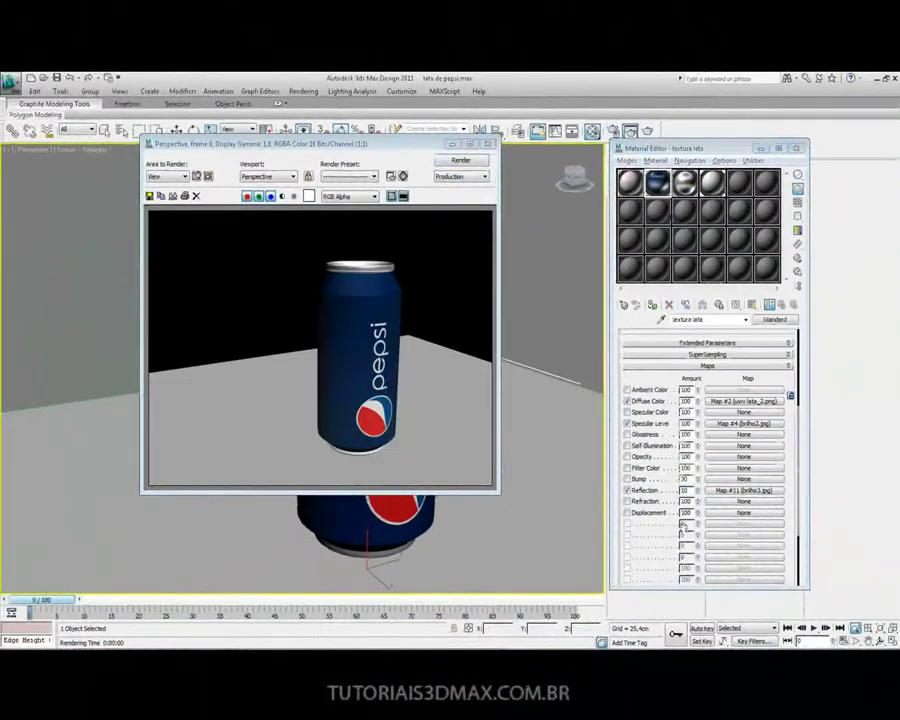
pyautogui.doubleClick(687, 491)
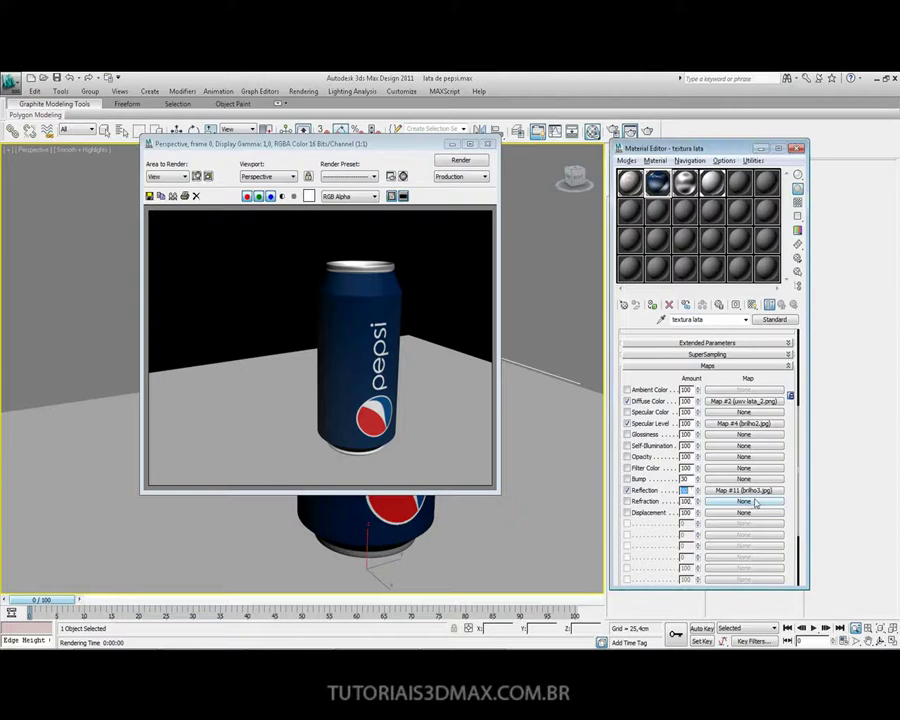
pyautogui.click(447, 160)
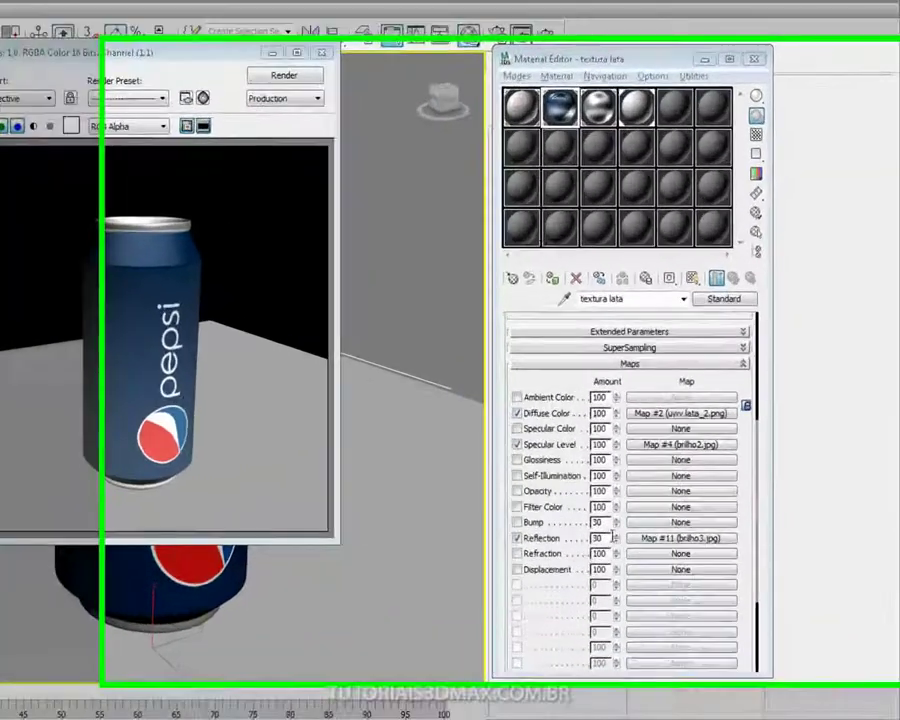
pyautogui.click(651, 487)
pyautogui.write('10')
pyautogui.press('Return')
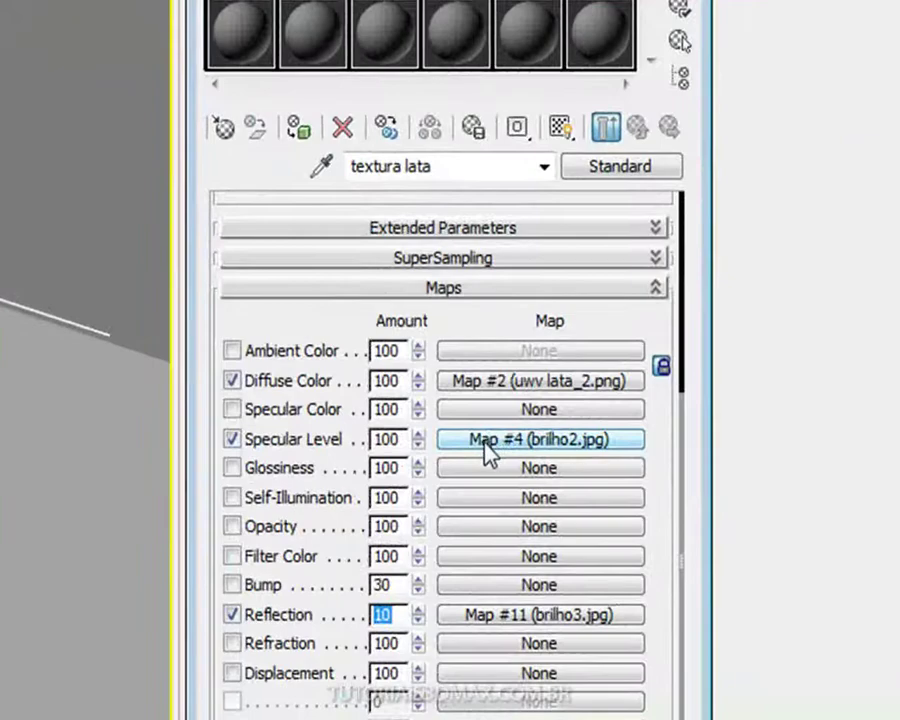
# Step: Replace textura lata's Specular Level map with an instance of brilho3.jpg and render the can again
pyautogui.rightClick(488, 452)
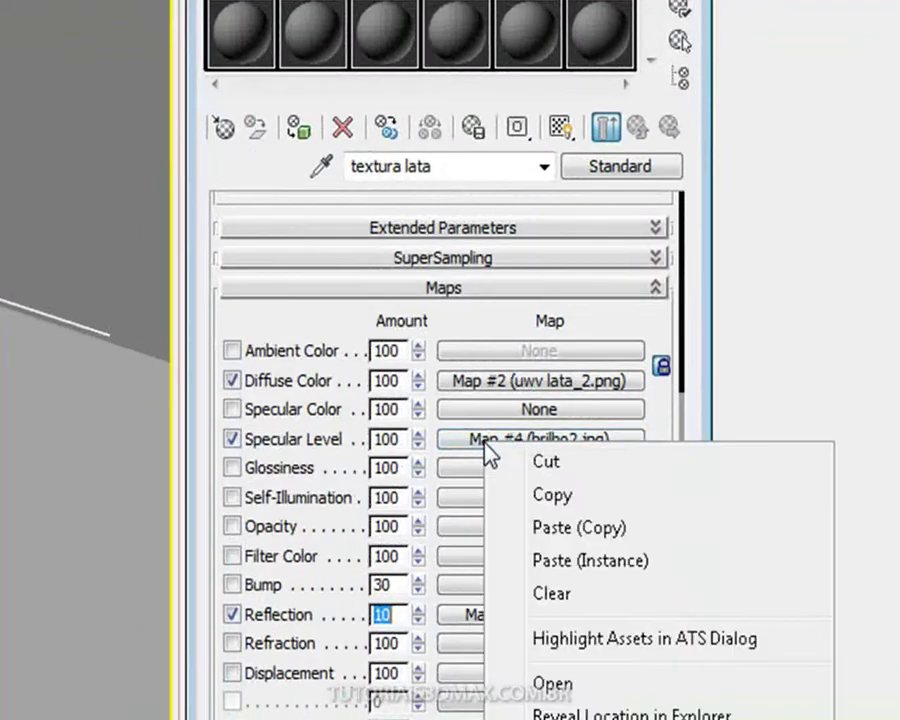
pyautogui.click(552, 556)
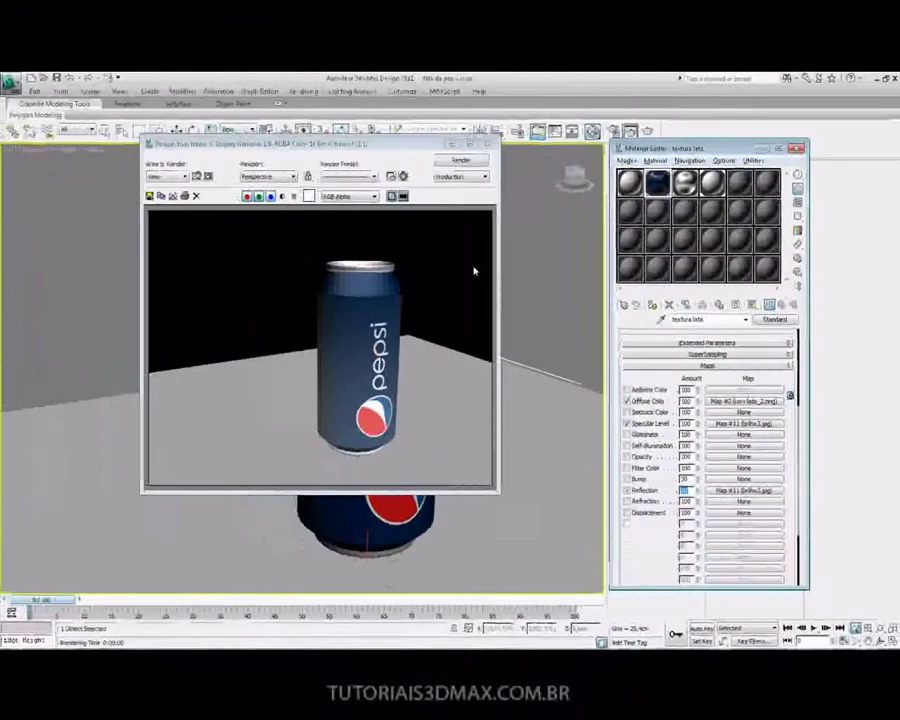
pyautogui.click(459, 161)
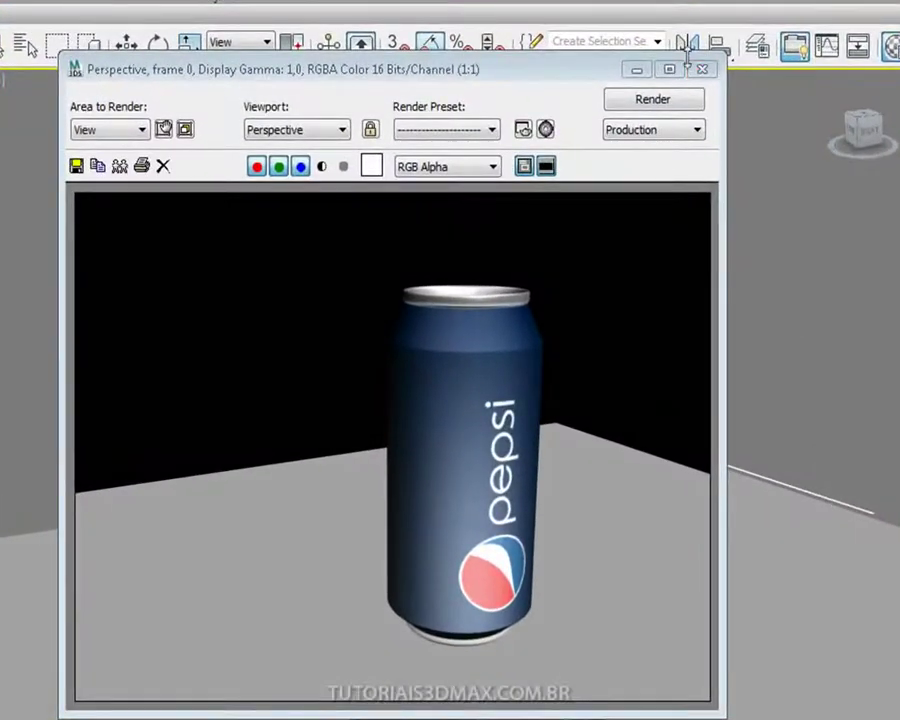
pyautogui.click(702, 69)
pyautogui.scroll(-10, 540, 414)
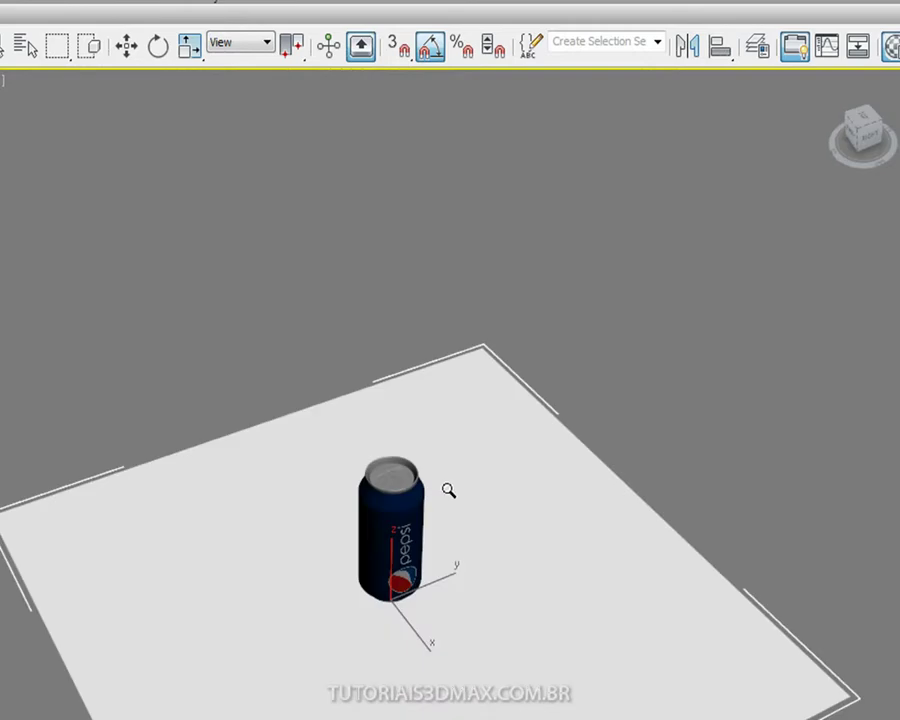
pyautogui.moveTo(448, 490); pyautogui.dragTo(448, 475, button='middle')
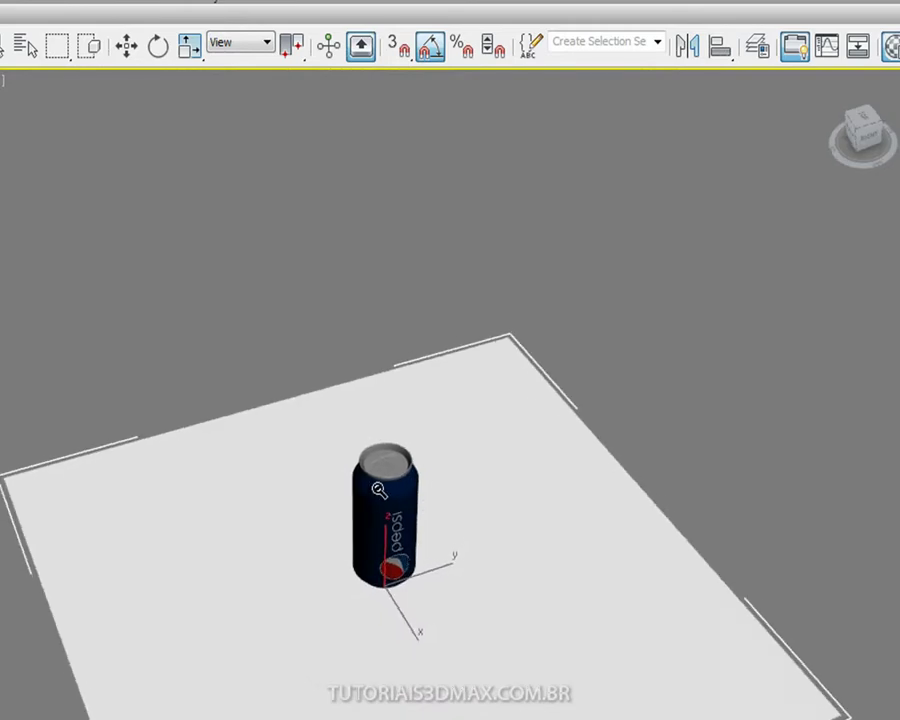
pyautogui.scroll(3, 376, 488)
pyautogui.moveTo(376, 488); pyautogui.dragTo(360, 474, button='middle')
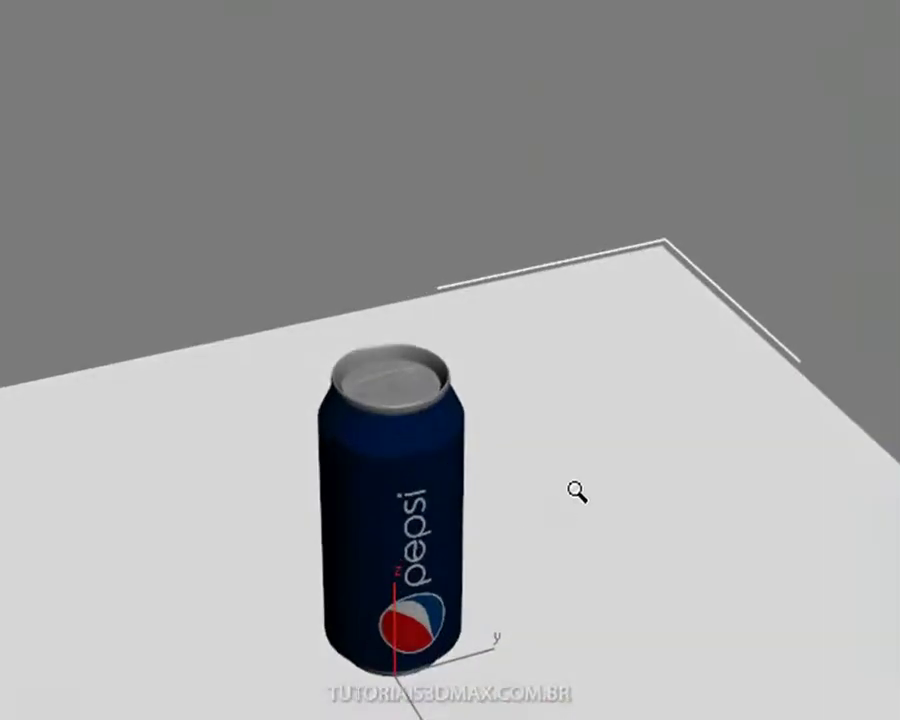
pyautogui.press('w')
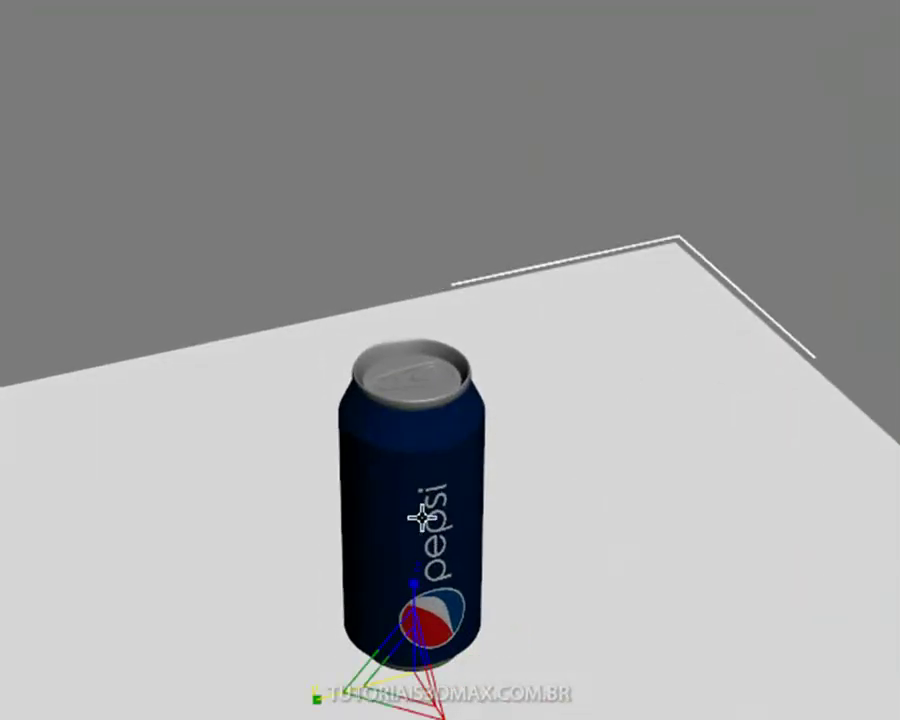
pyautogui.moveTo(412, 668); pyautogui.dragTo(400, 90)
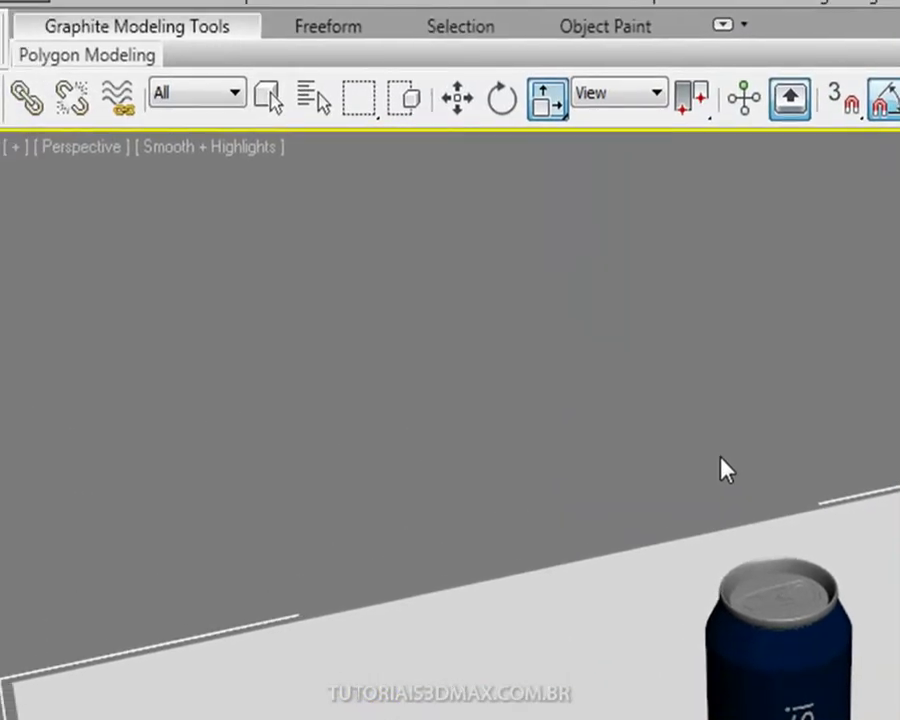
pyautogui.moveTo(769, 559); pyautogui.dragTo(797, 597, button='middle')
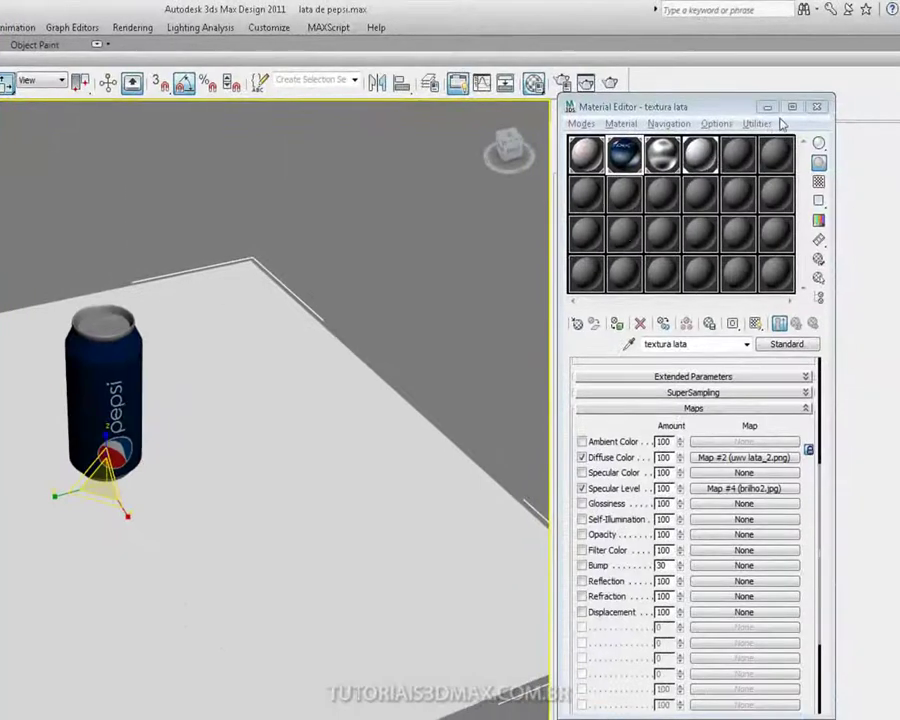
# Step: Close the Material Editor and create a small sphere of about 11.5 cm radius beside the can in the Front view
pyautogui.click(818, 108)
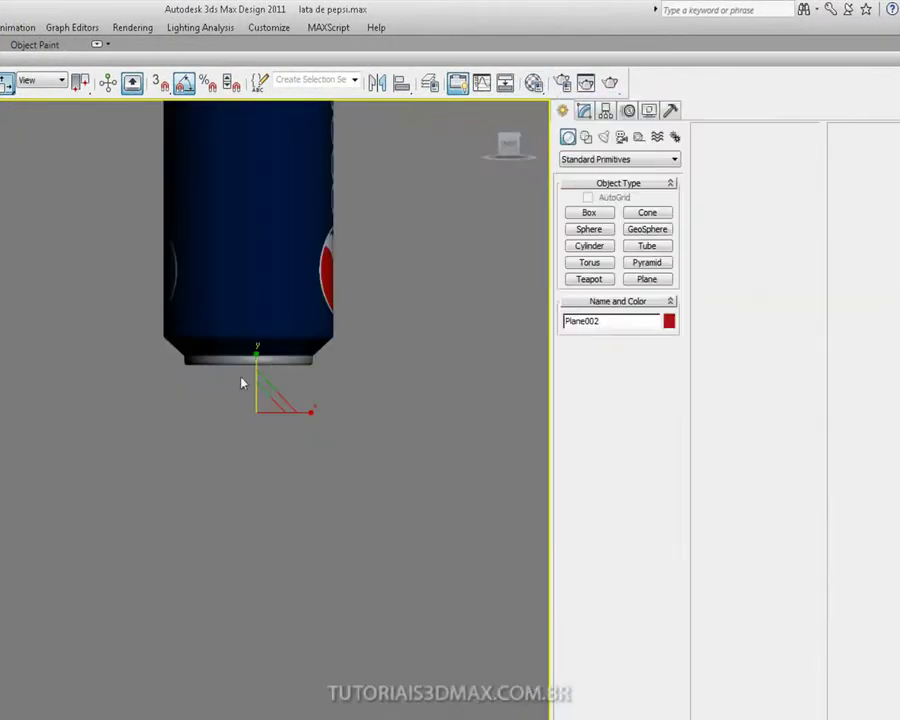
pyautogui.moveTo(310, 150); pyautogui.dragTo(183, 347, button='middle')
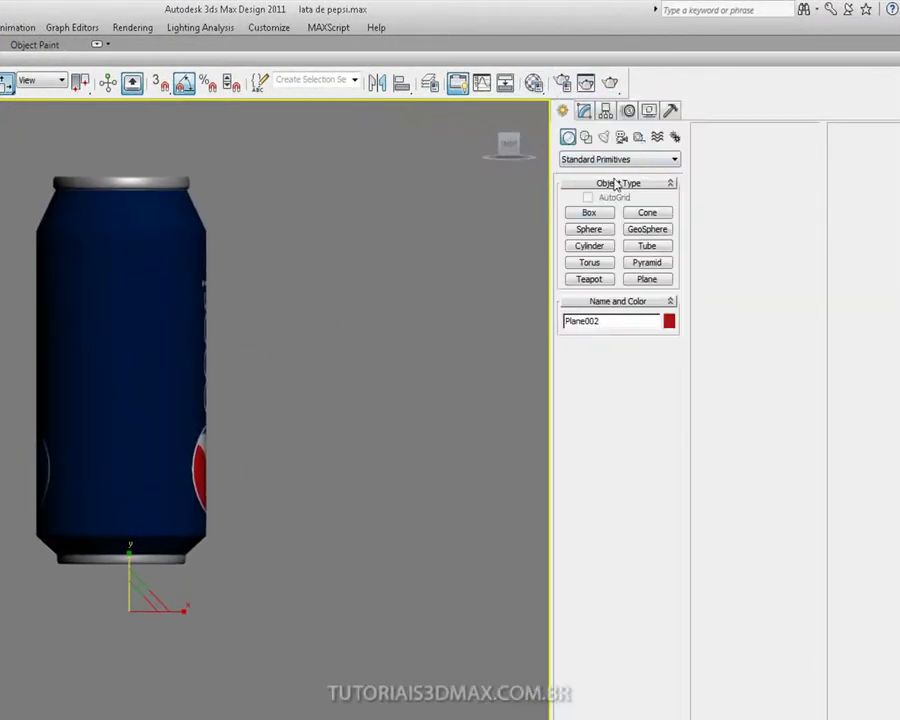
pyautogui.click(600, 232)
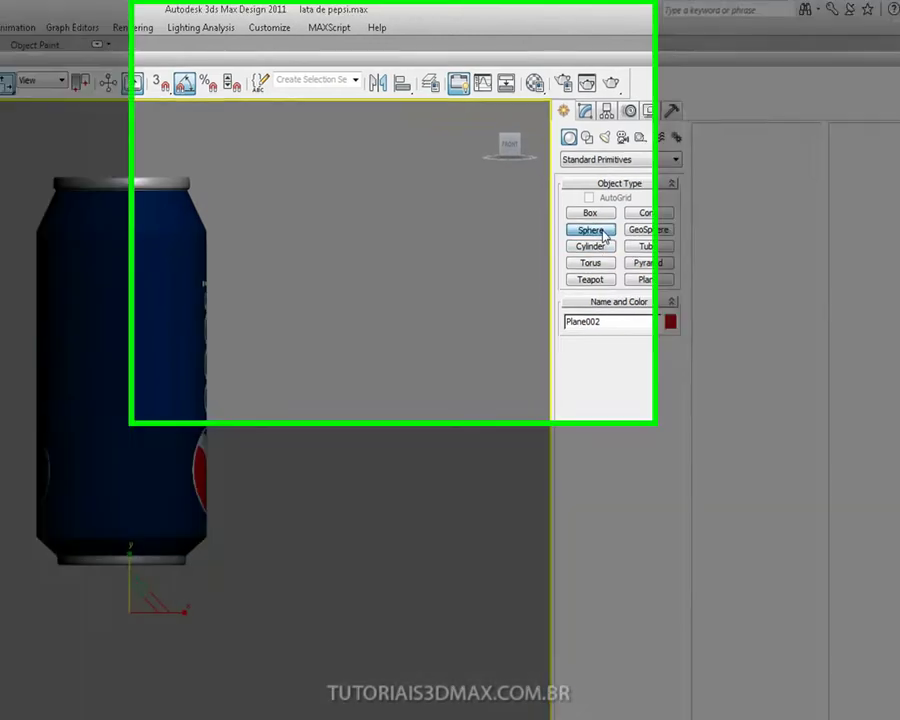
pyautogui.moveTo(321, 344); pyautogui.dragTo(334, 353)
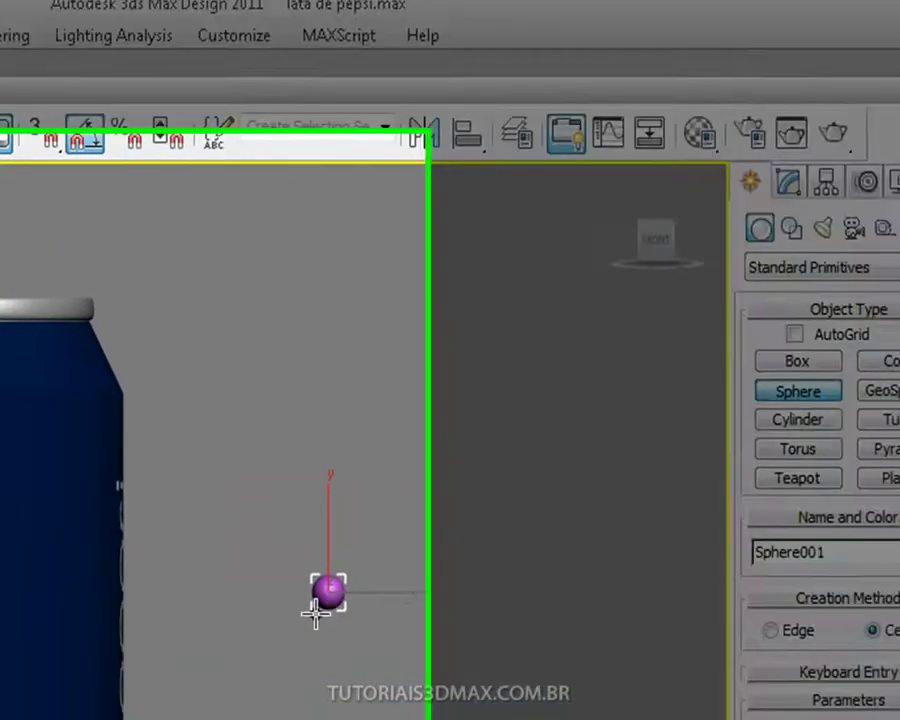
pyautogui.moveTo(311, 608); pyautogui.dragTo(315, 599, button='middle')
pyautogui.moveTo(607, 545); pyautogui.dragTo(466, 687, button='middle')
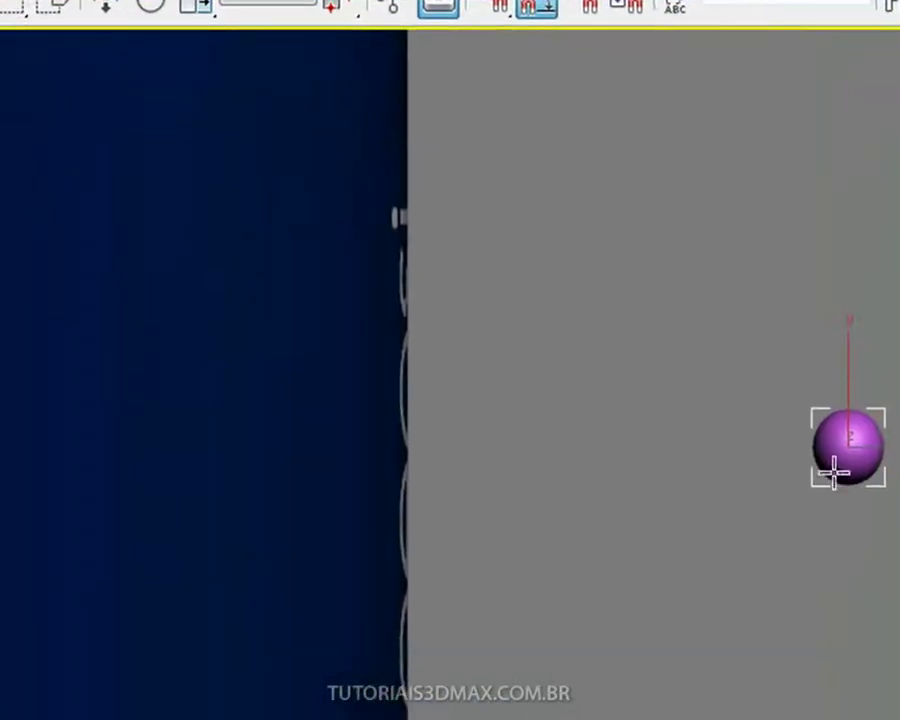
# Step: Display edged faces and rotate the sphere so that its poles point up and down in the Front view
pyautogui.press('F4')
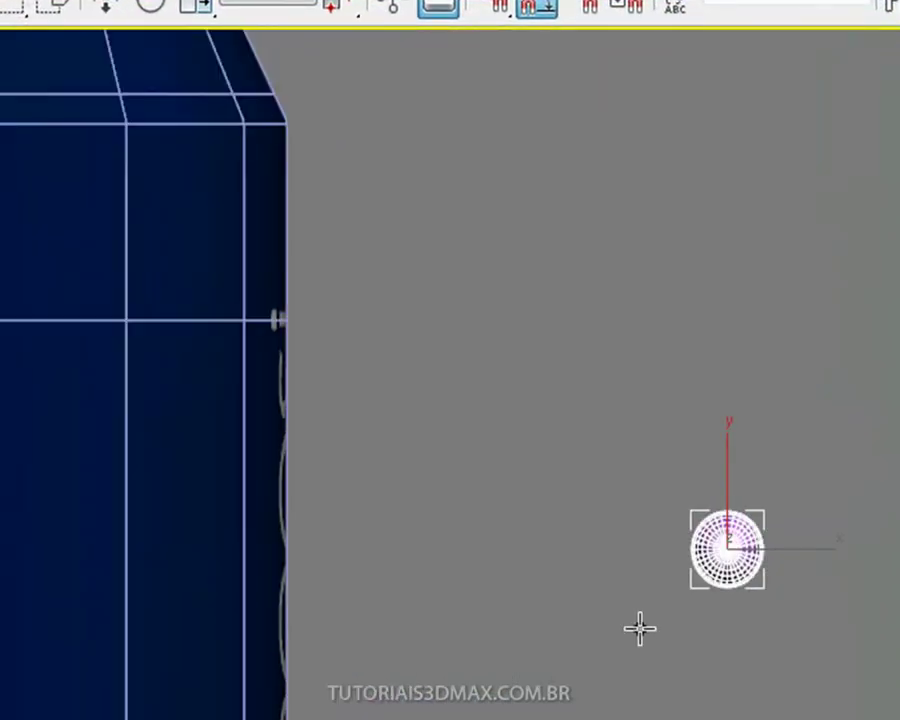
pyautogui.moveTo(693, 533); pyautogui.dragTo(655, 593, button='middle')
pyautogui.scroll(3, 655, 593)
pyautogui.moveTo(555, 621); pyautogui.dragTo(565, 623, button='middle')
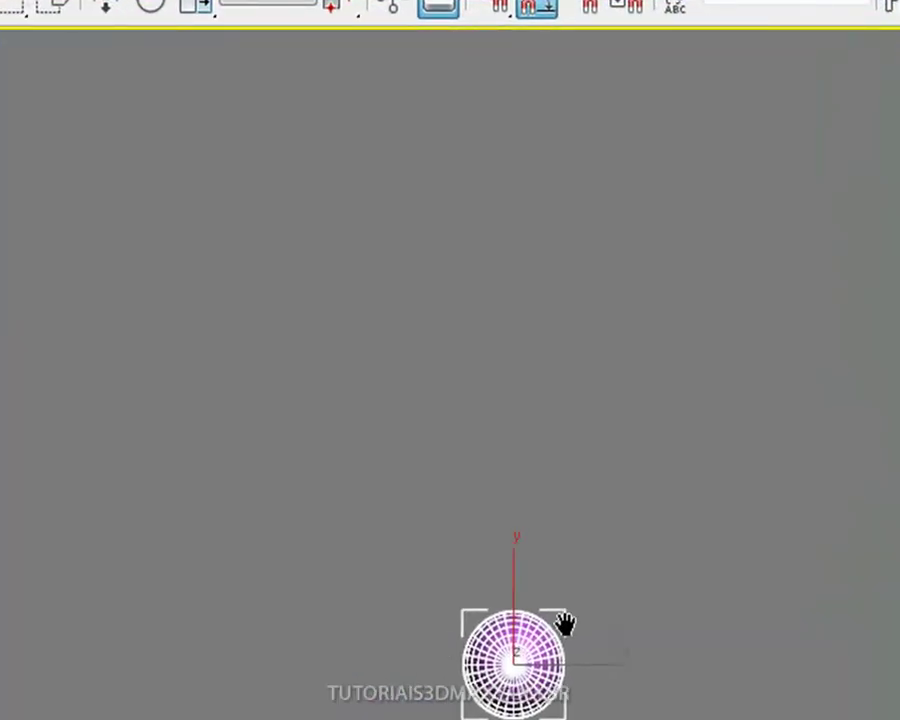
pyautogui.scroll(3, 559, 608)
pyautogui.press('e')
pyautogui.moveTo(580, 652); pyautogui.dragTo(590, 522)
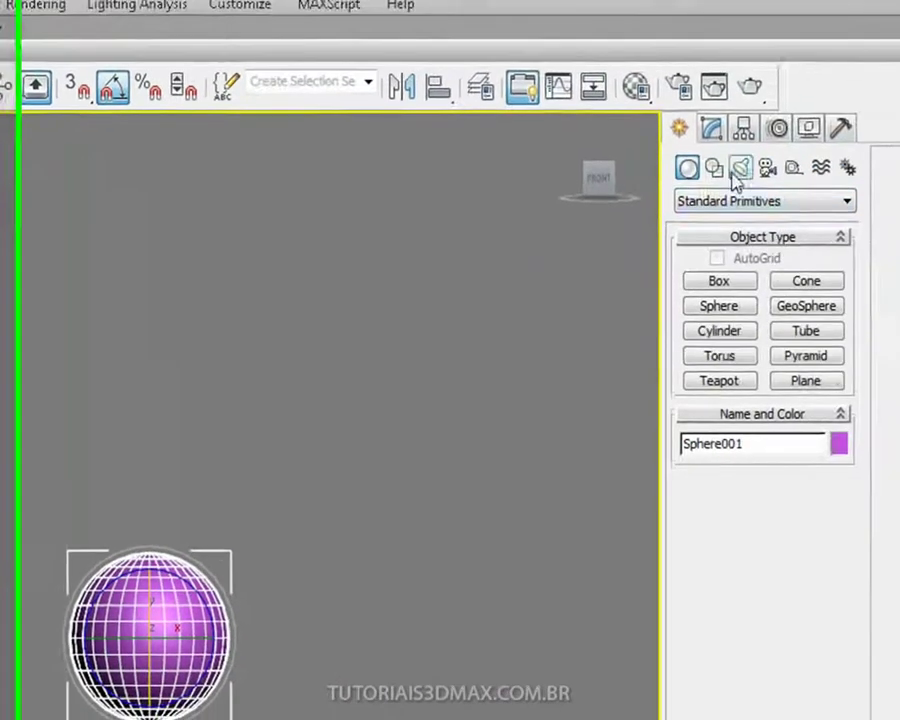
# Step: Set the sphere's Segments to 12 and convert it to an Editable Poly
pyautogui.click(711, 130)
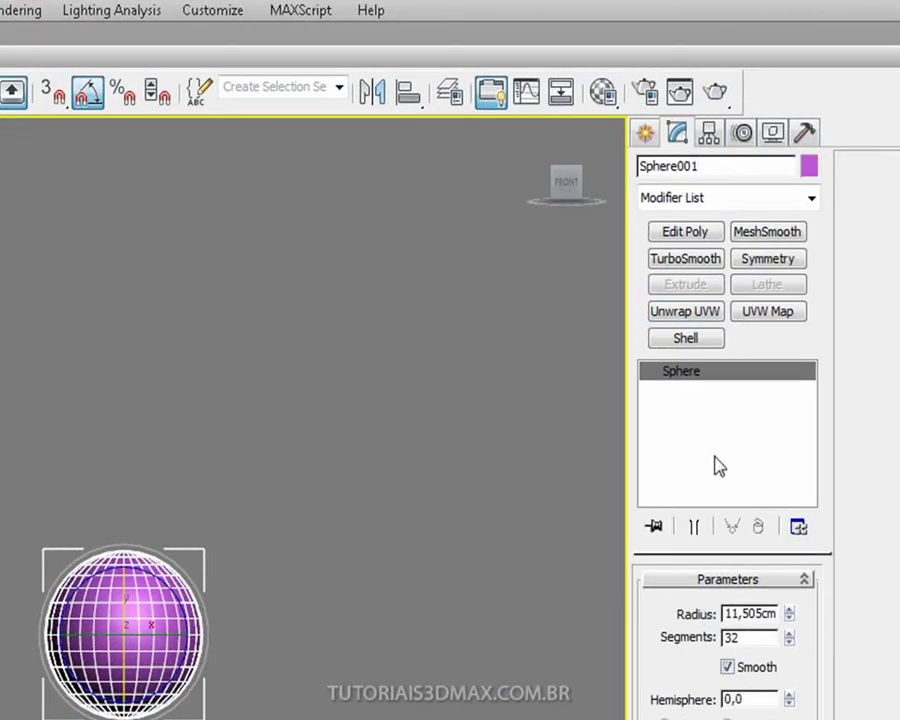
pyautogui.write('12')
pyautogui.press('Return')
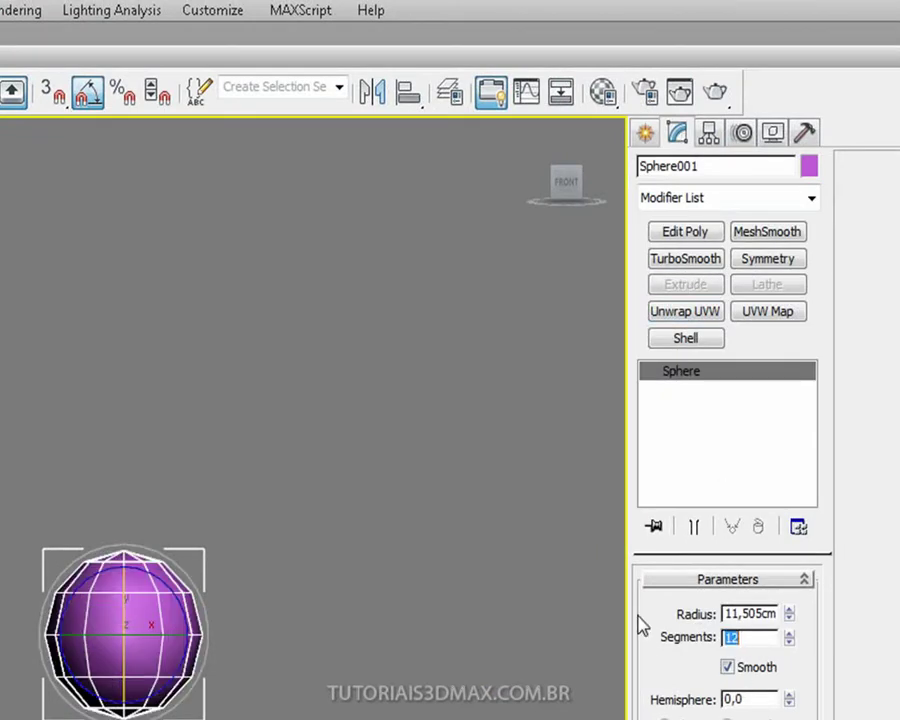
pyautogui.rightClick(713, 373)
pyautogui.click(782, 541)
# Step: Select the sphere's pole vertex and the uppermost vertex ring, and move them upward to stretch the sphere into an egg shape
pyautogui.click(673, 610)
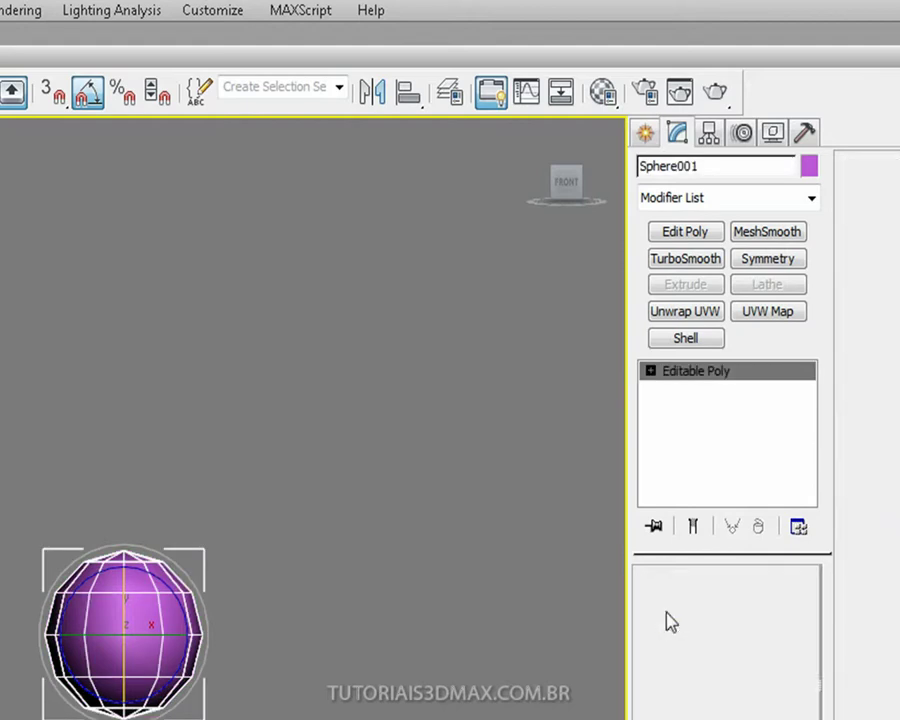
pyautogui.moveTo(38, 512); pyautogui.dragTo(210, 578)
pyautogui.press('w')
pyautogui.moveTo(126, 524); pyautogui.dragTo(124, 464)
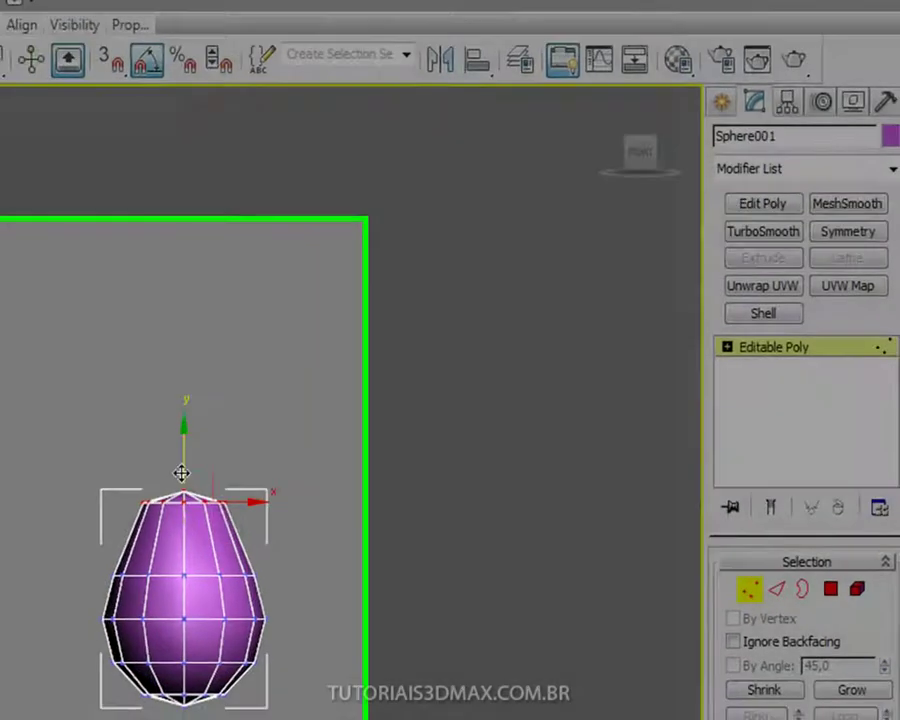
# Step: Scale the upper vertex rings and the widest middle ring inward to taper the egg shape toward its tip
pyautogui.press('r')
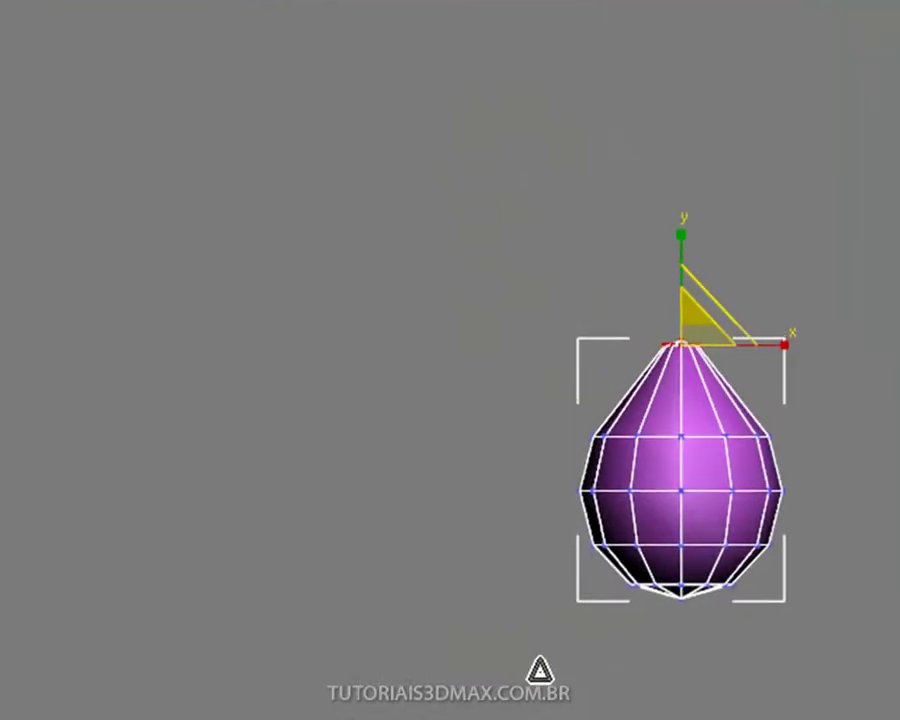
pyautogui.moveTo(502, 388); pyautogui.dragTo(796, 440)
pyautogui.moveTo(675, 427); pyautogui.dragTo(645, 502)
pyautogui.moveTo(559, 473); pyautogui.dragTo(836, 514)
pyautogui.moveTo(689, 484); pyautogui.dragTo(676, 512)
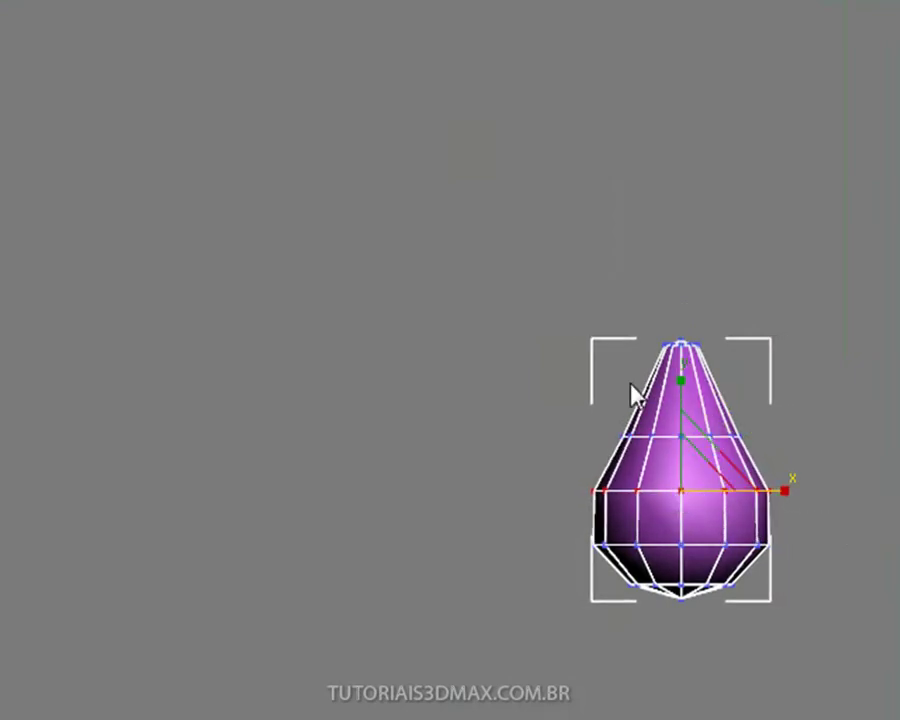
# Step: Narrow the ring below the tip and move it slightly upward to form the drop's slender neck, and leave vertex editing
pyautogui.moveTo(745, 437); pyautogui.dragTo(747, 440)
pyautogui.moveTo(683, 428); pyautogui.dragTo(675, 457)
pyautogui.press('w')
pyautogui.moveTo(689, 388); pyautogui.dragTo(679, 366)
pyautogui.press('r')
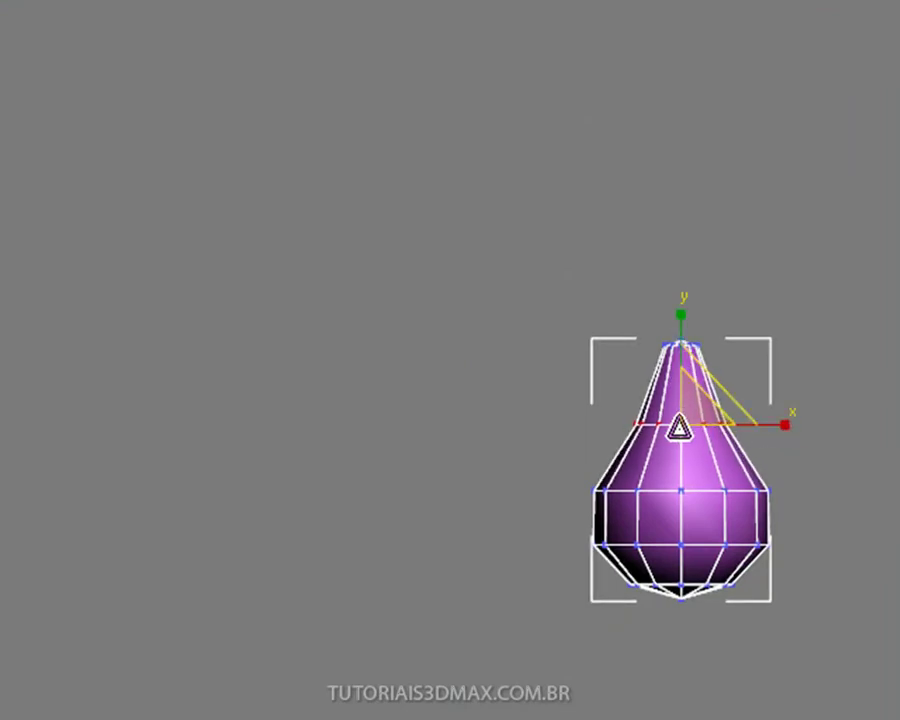
pyautogui.moveTo(685, 458); pyautogui.dragTo(672, 410, button='middle')
pyautogui.click(675, 449)
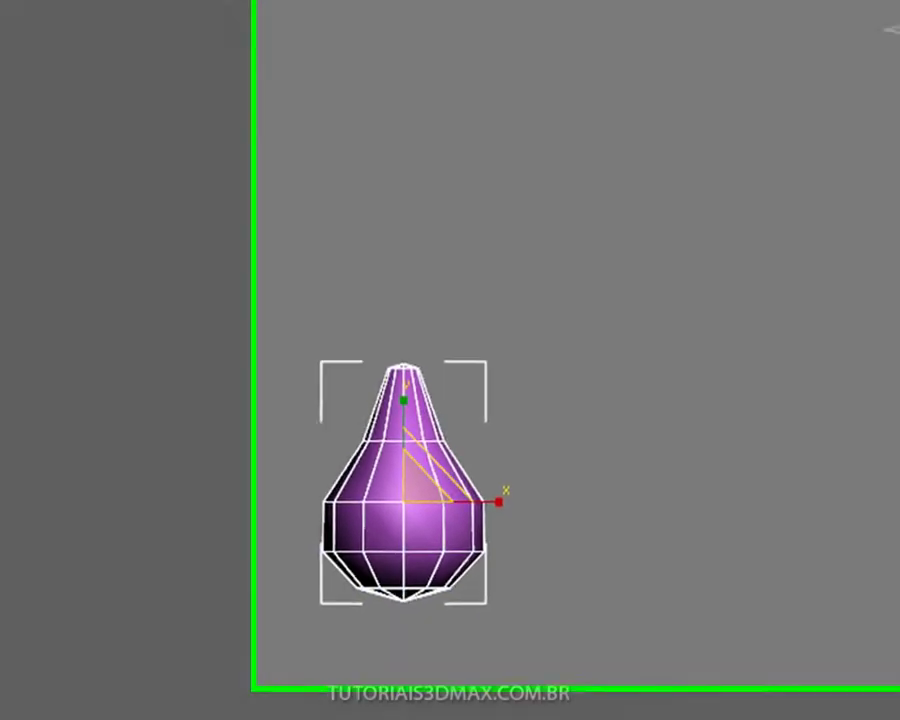
# Step: Add a TurboSmooth modifier to the drop with 2 iterations and Isoline Display enabled
pyautogui.click(741, 185)
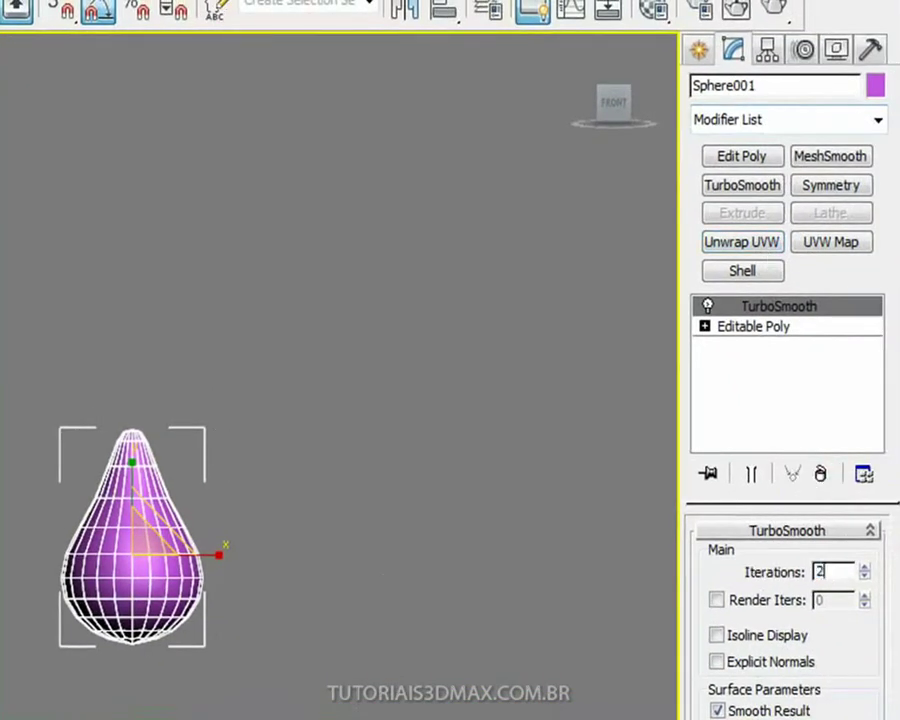
pyautogui.write('2')
pyautogui.press('Return')
pyautogui.click(717, 635)
pyautogui.moveTo(130, 523); pyautogui.dragTo(89, 548, button='middle')
pyautogui.scroll(-2, 72, 540)
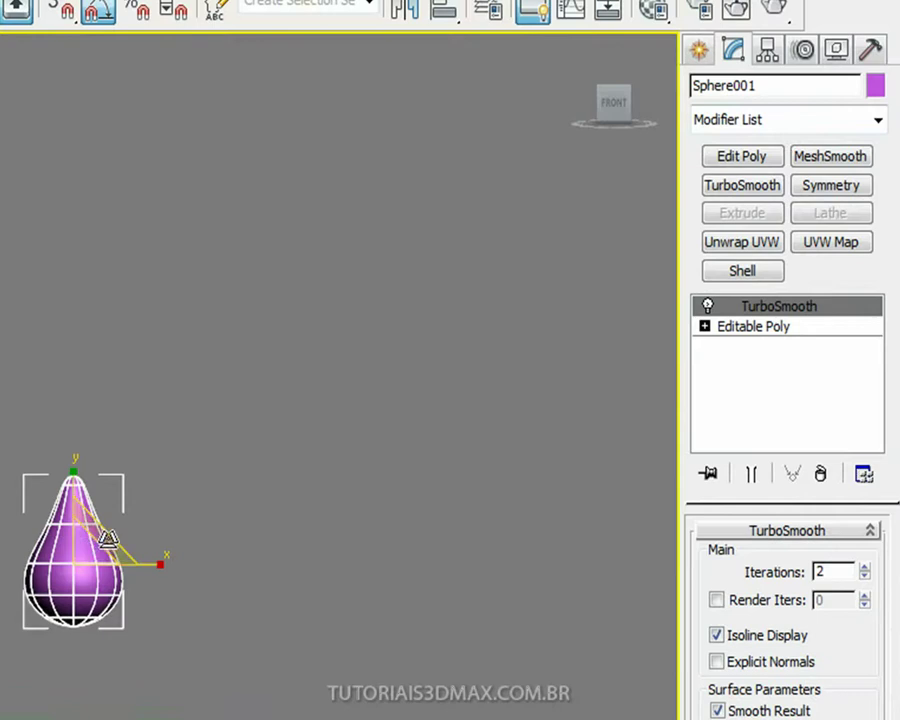
pyautogui.scroll(1, 107, 570)
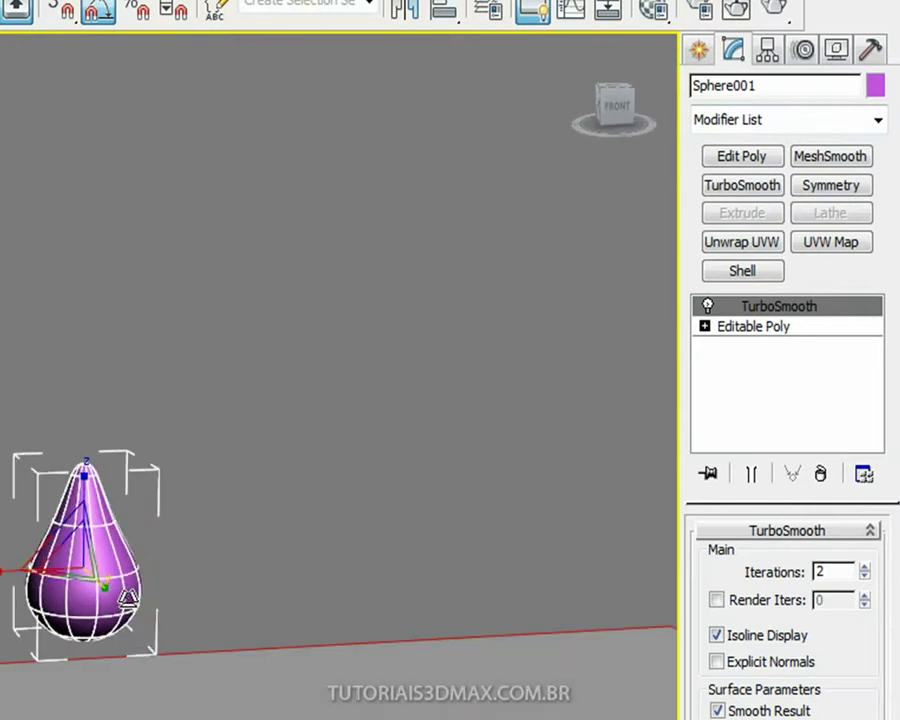
# Step: Name an unused material slot "gota" and change its material type to Raytrace
pyautogui.press('m')
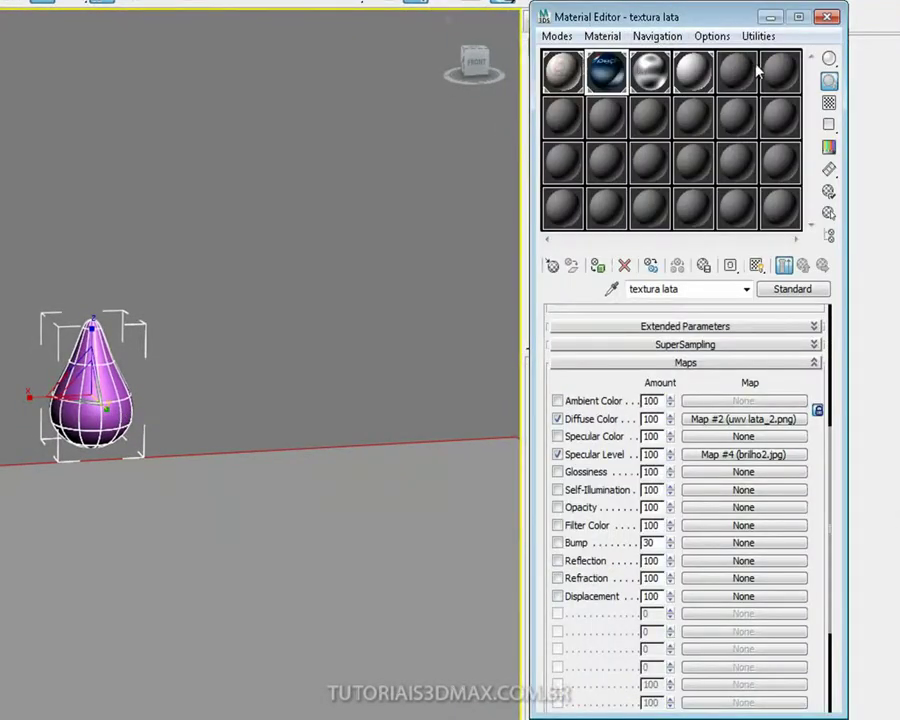
pyautogui.click(741, 76)
pyautogui.moveTo(723, 289); pyautogui.dragTo(543, 288)
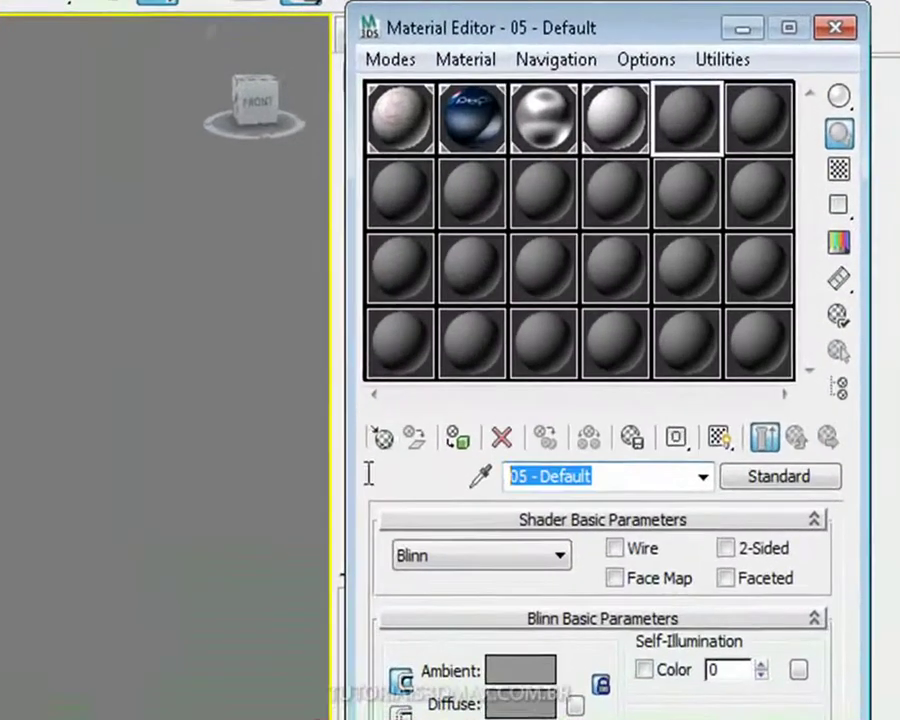
pyautogui.write('gota')
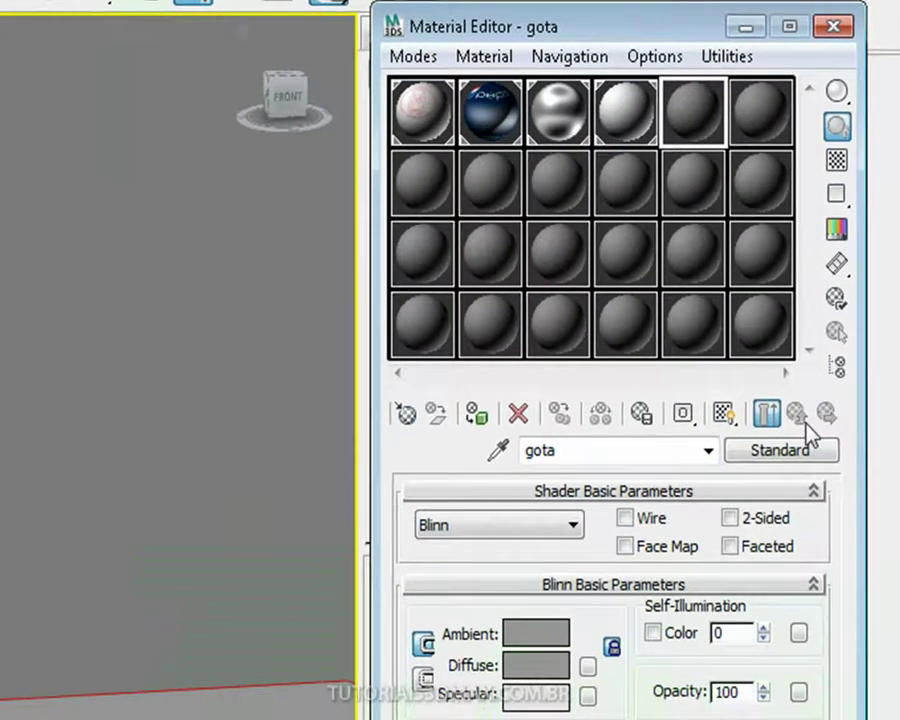
pyautogui.click(779, 477)
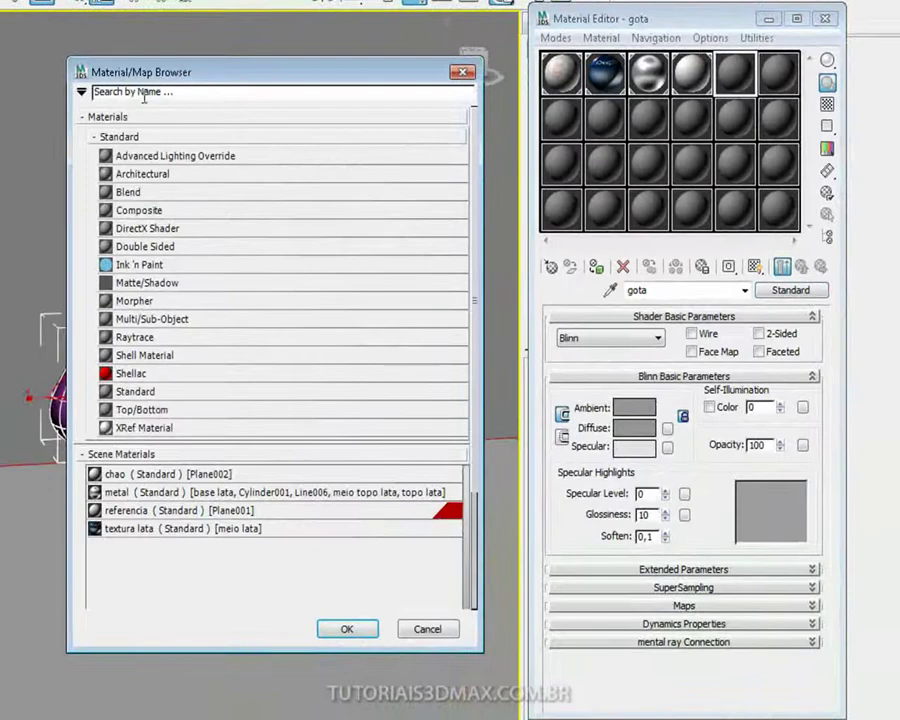
pyautogui.write('ra')
pyautogui.doubleClick(128, 117)
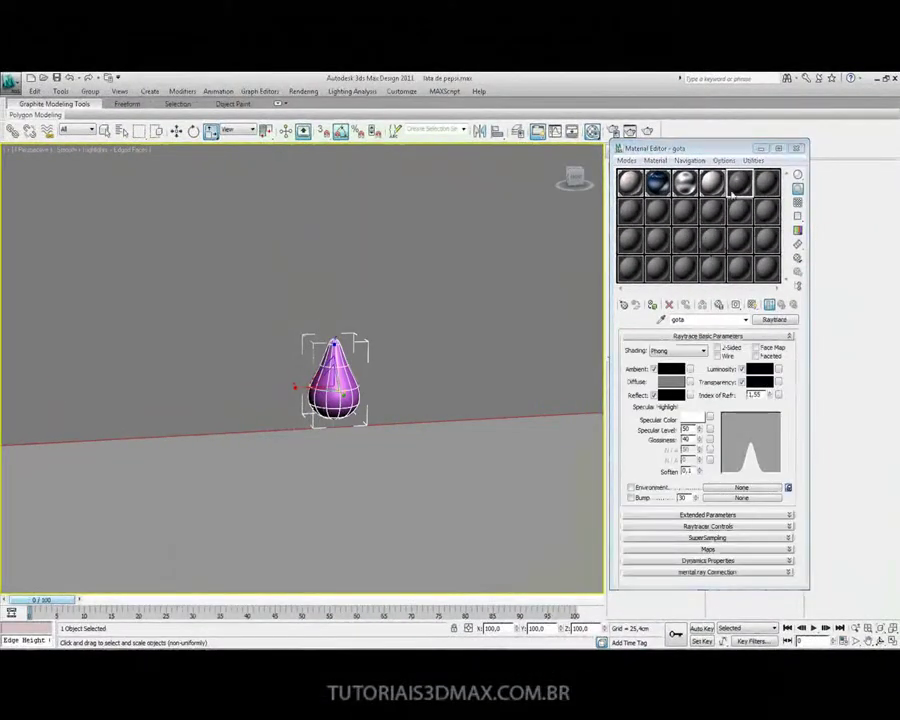
# Step: Show an enlarged preview of the gota material on a checkered background and set its Transparency colour to white
pyautogui.doubleClick(738, 183)
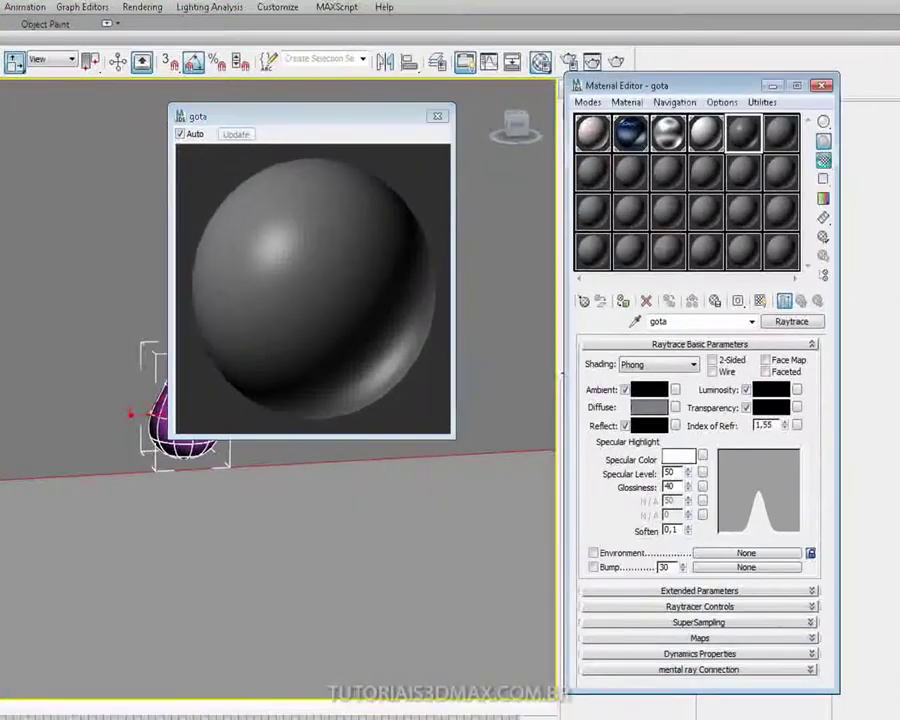
pyautogui.press('b')
pyautogui.moveTo(317, 120); pyautogui.dragTo(294, 121)
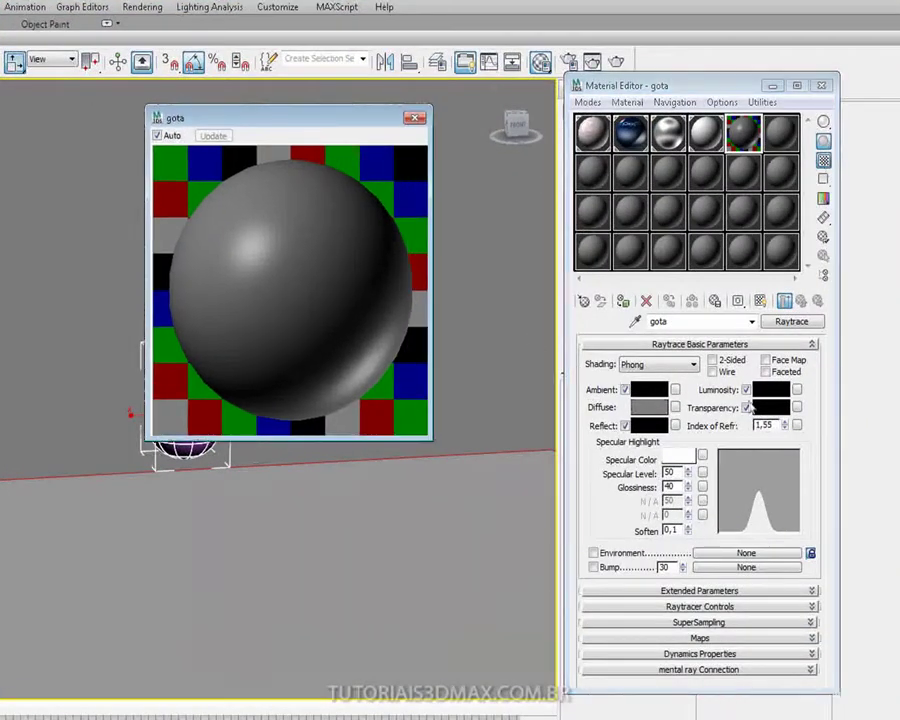
pyautogui.click(770, 407)
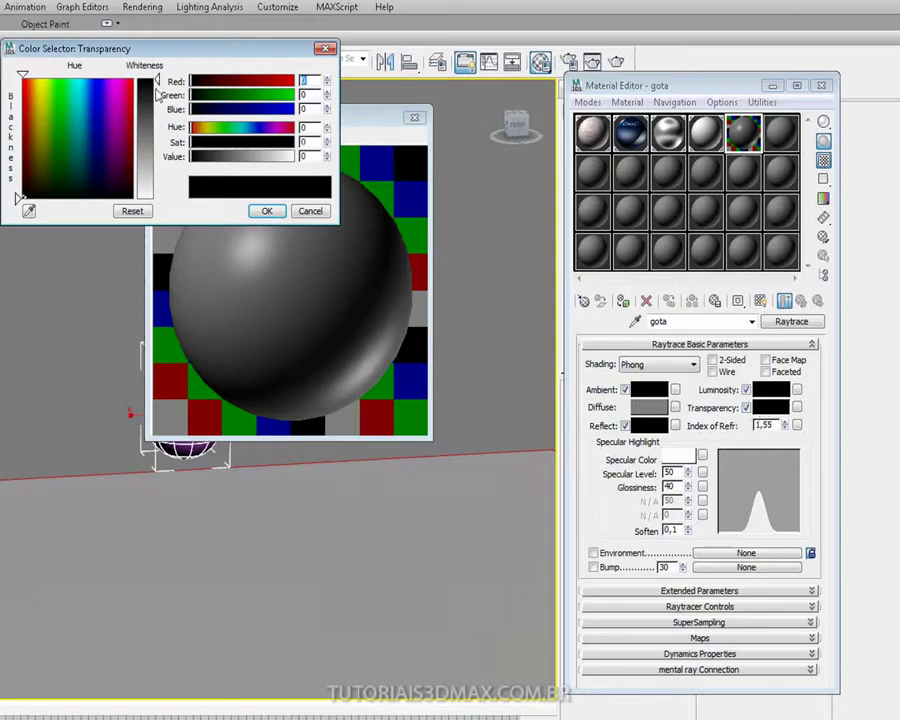
pyautogui.moveTo(157, 90); pyautogui.dragTo(157, 198)
pyautogui.click(266, 211)
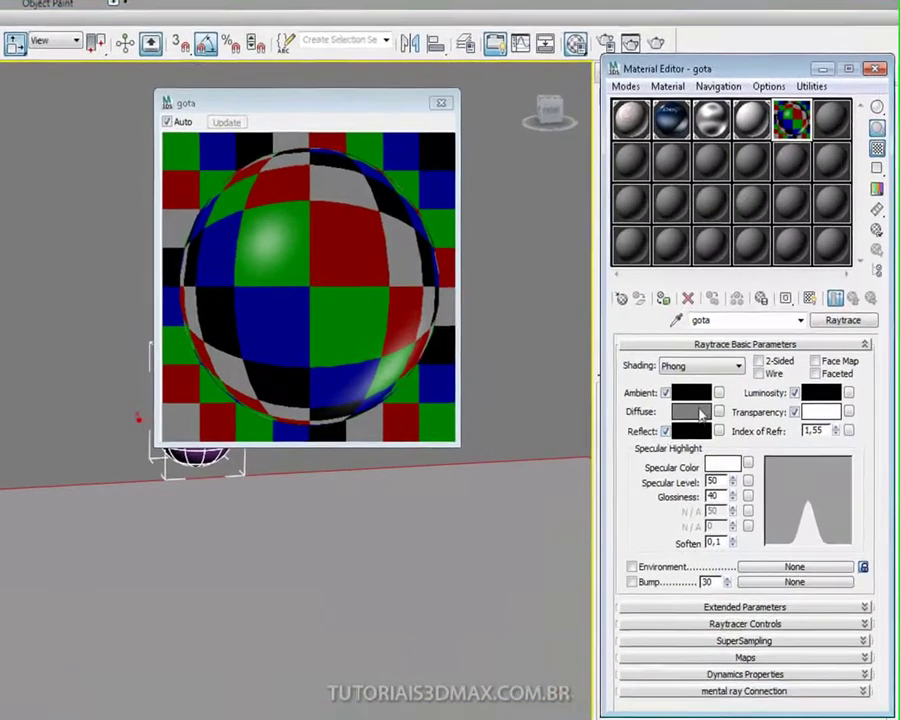
# Step: Set the gota material's Diffuse and Reflect colours to light grey, close its preview, and assign it to the drop
pyautogui.click(649, 407)
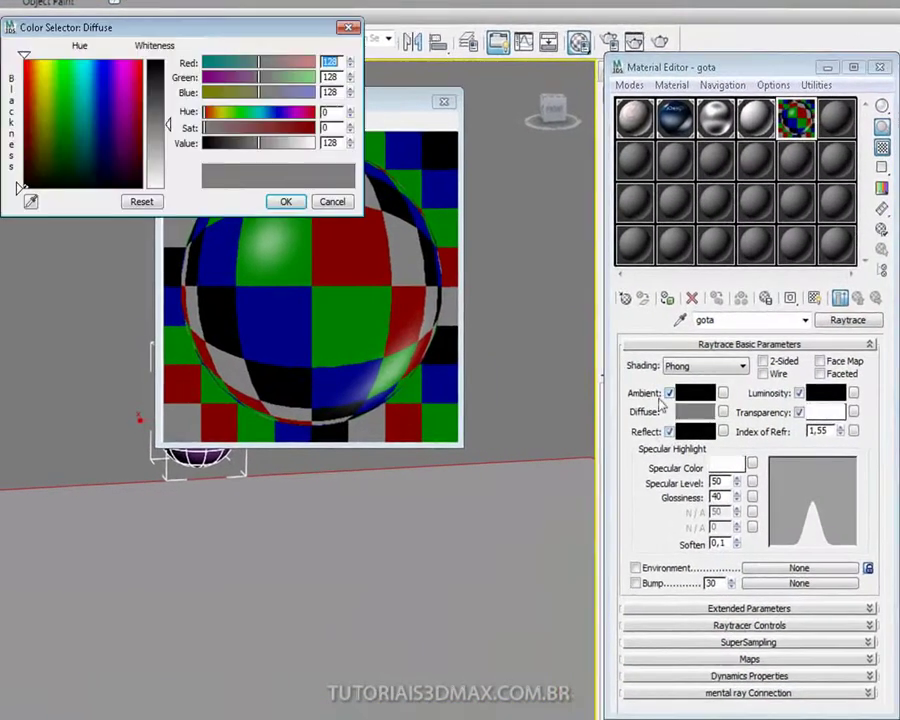
pyautogui.moveTo(168, 133)
pyautogui.mouseDown()
pyautogui.moveTo(166, 188)
pyautogui.moveTo(167, 82)
pyautogui.moveTo(168, 155)
pyautogui.mouseUp()
pyautogui.click(700, 432)
pyautogui.moveTo(168, 62); pyautogui.dragTo(167, 178)
pyautogui.moveTo(167, 163); pyautogui.dragTo(170, 170)
pyautogui.click(281, 202)
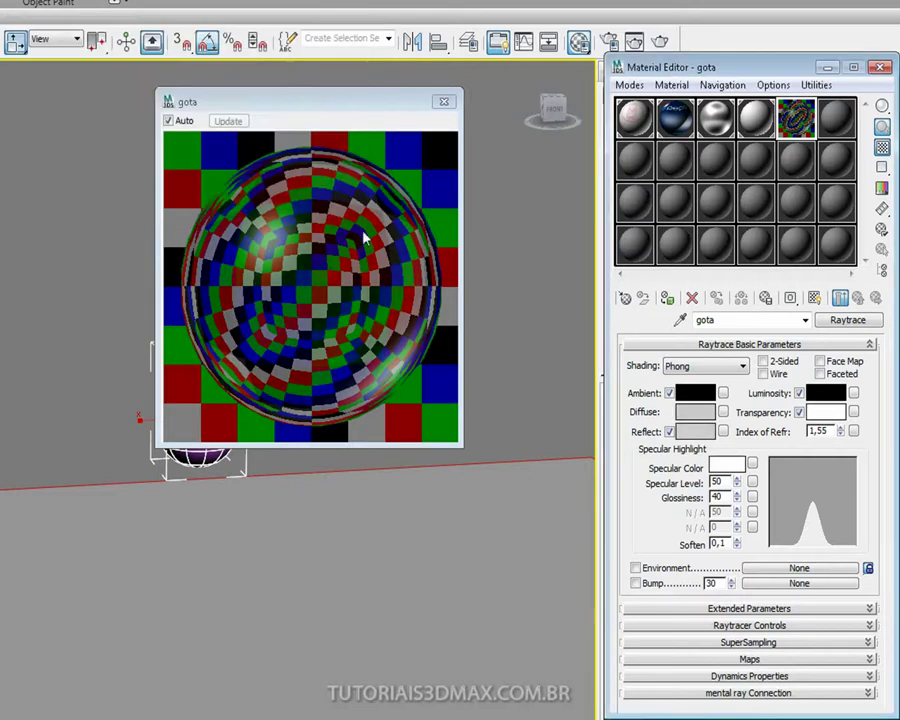
pyautogui.click(444, 103)
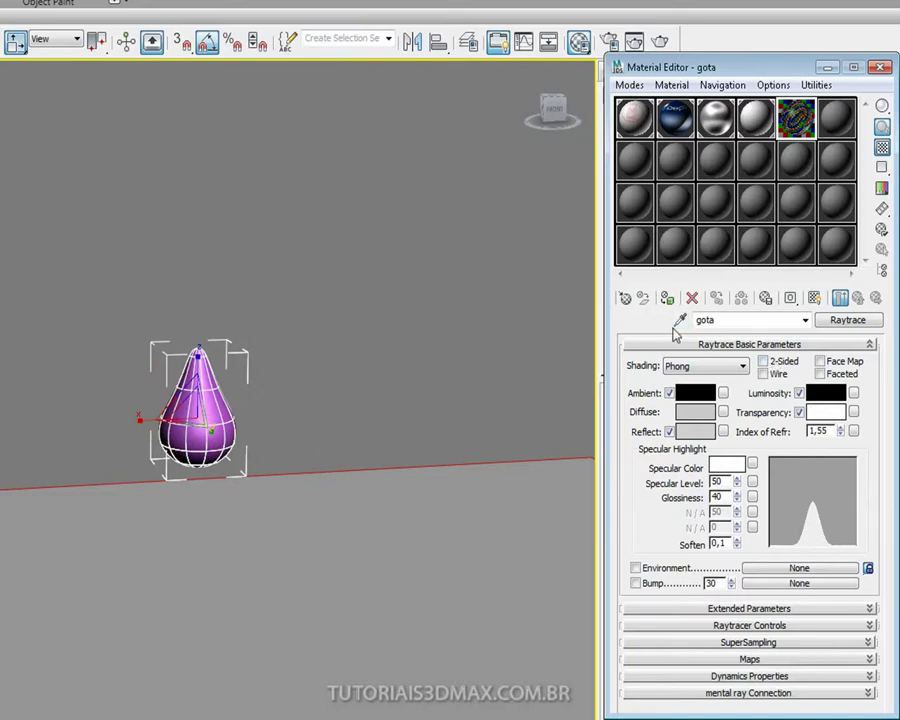
pyautogui.click(666, 298)
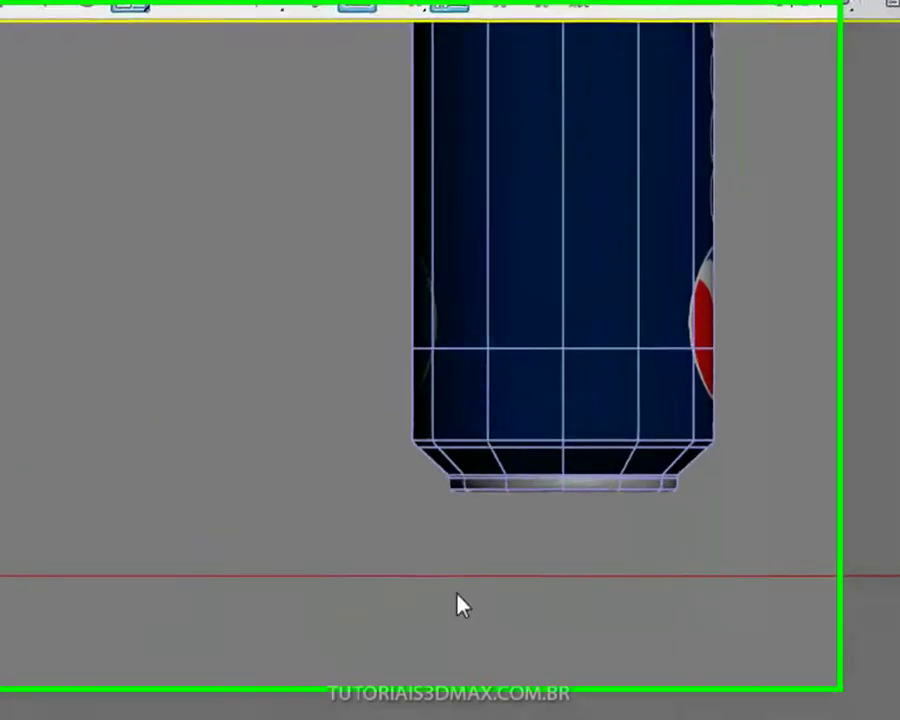
# Step: Move the drop across the floor plane in the Perspective view until it sits beside the lettering on the can
pyautogui.moveTo(460, 605); pyautogui.dragTo(492, 607, button='middle')
pyautogui.scroll(-2, 492, 607)
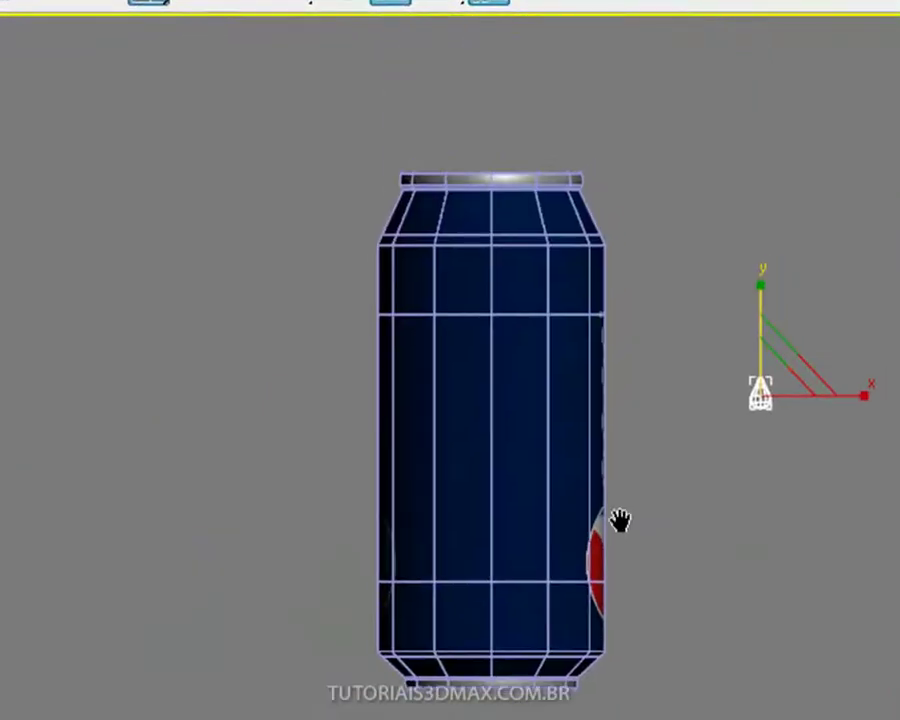
pyautogui.moveTo(621, 520); pyautogui.dragTo(610, 560, button='middle')
pyautogui.press('p')
pyautogui.keyDown('alt'); pyautogui.moveTo(641, 512); pyautogui.dragTo(668, 535, button='middle'); pyautogui.keyUp('alt')
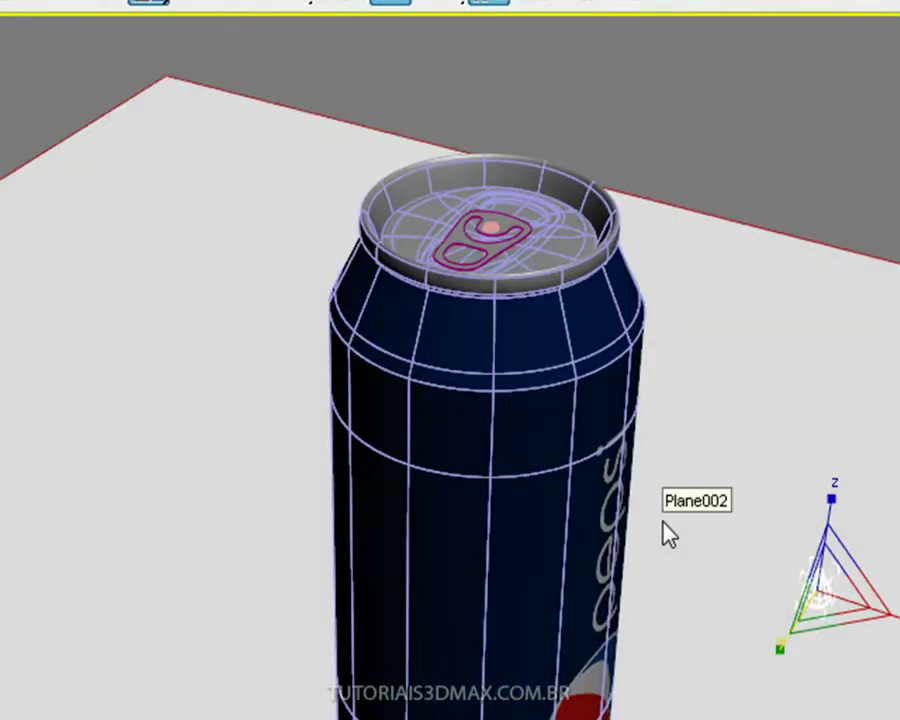
pyautogui.press('w')
pyautogui.keyDown('alt'); pyautogui.moveTo(845, 590); pyautogui.dragTo(763, 571, button='middle'); pyautogui.keyUp('alt')
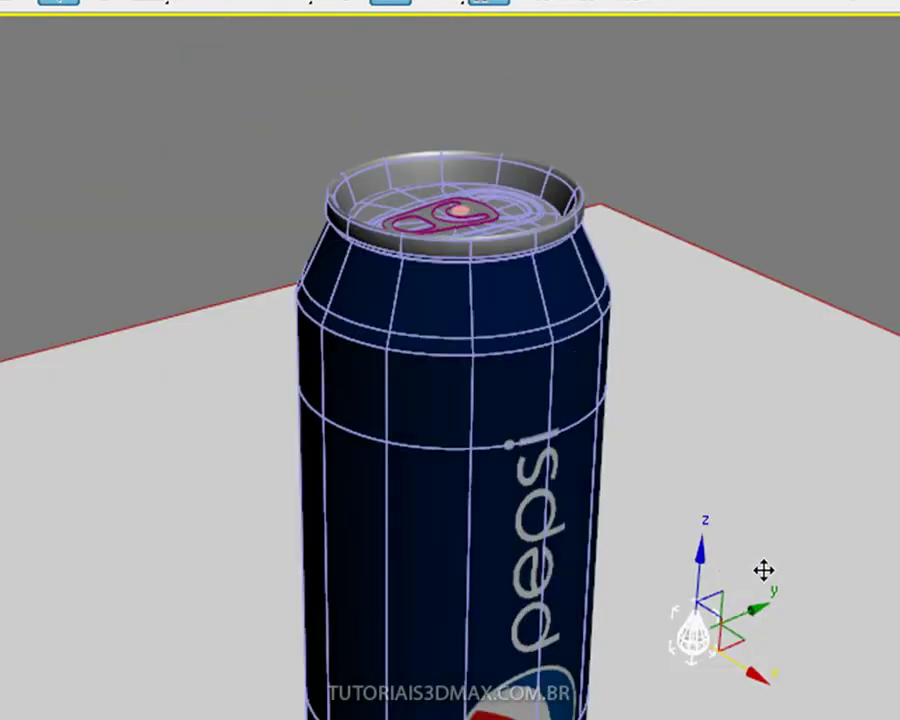
pyautogui.moveTo(736, 640); pyautogui.dragTo(533, 562)
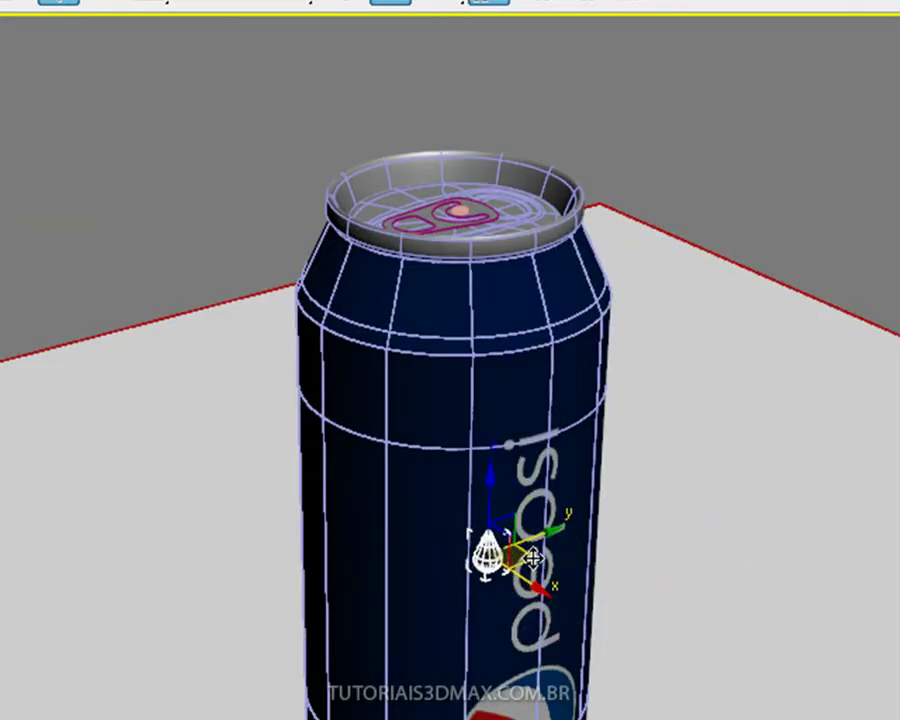
# Step: Refine the drop's position in the Top view in wireframe so that it sits on the can's outer edge
pyautogui.press('t')
pyautogui.moveTo(578, 562); pyautogui.dragTo(526, 512, button='middle')
pyautogui.scroll(3, 604, 570)
pyautogui.moveTo(604, 570); pyautogui.dragTo(421, 589, button='middle')
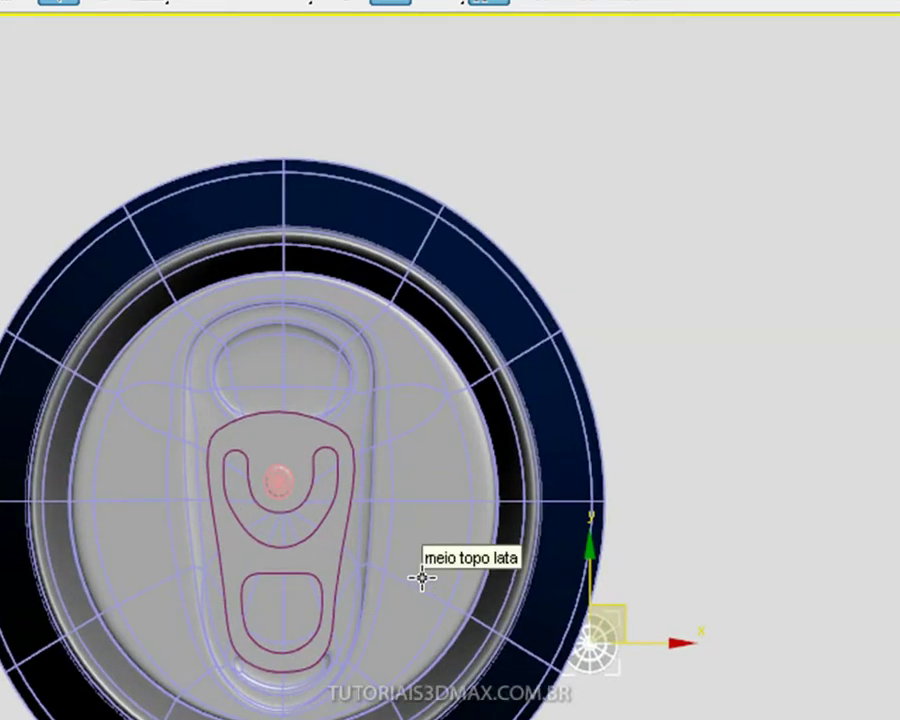
pyautogui.press('Delete')
pyautogui.moveTo(610, 600); pyautogui.dragTo(585, 594)
pyautogui.scroll(2, 579, 594)
pyautogui.moveTo(577, 597); pyautogui.dragTo(493, 609, button='middle')
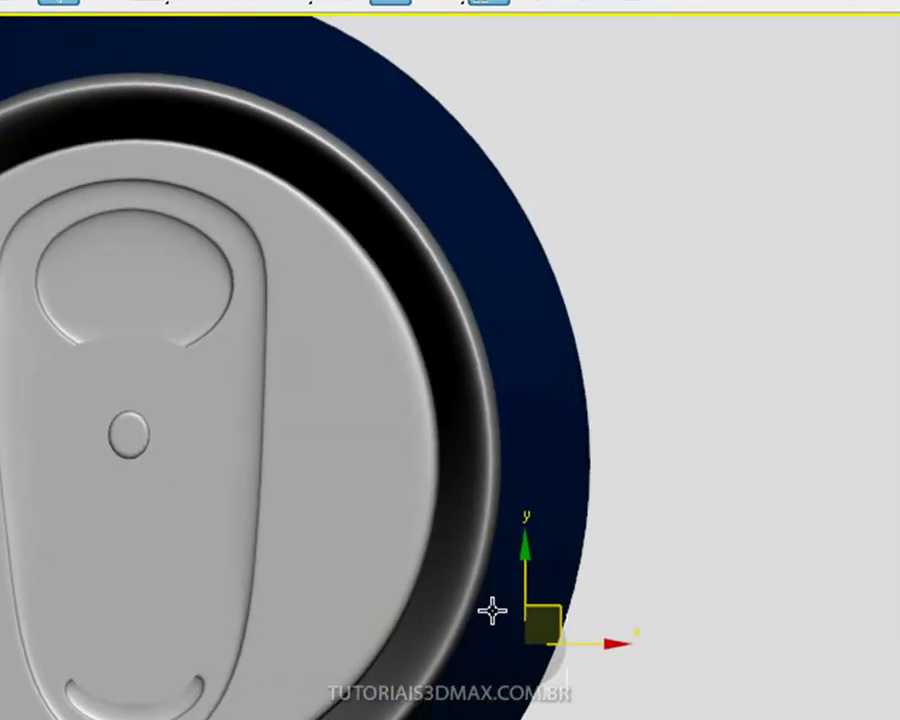
pyautogui.press('F3')
pyautogui.moveTo(557, 607); pyautogui.dragTo(571, 625)
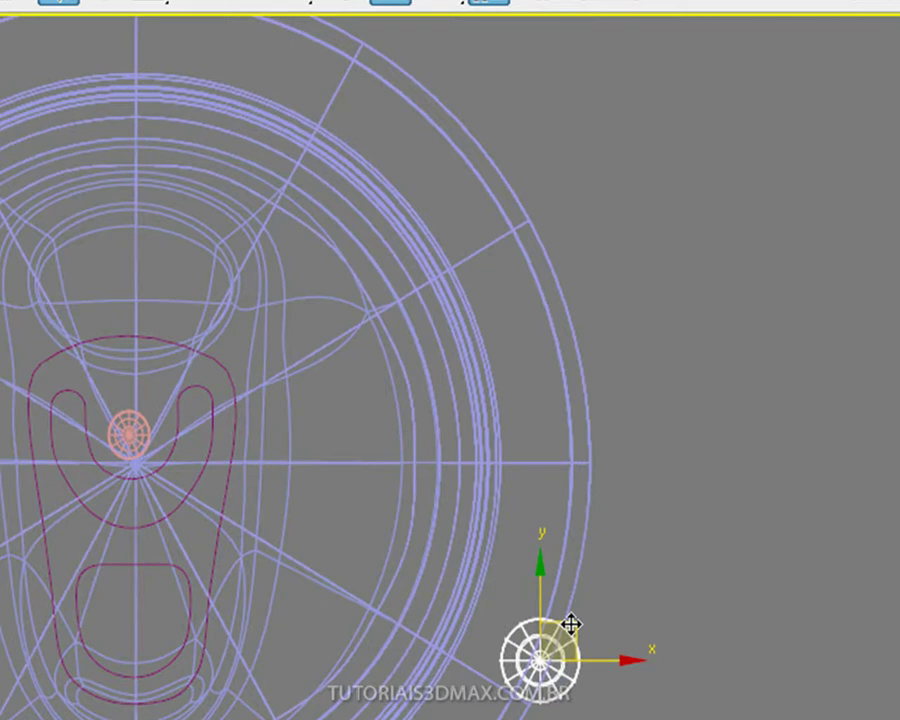
# Step: Return to shaded display without edged faces, test-render a close-up of the drop on the can, and close the render
pyautogui.scroll(3, 571, 625)
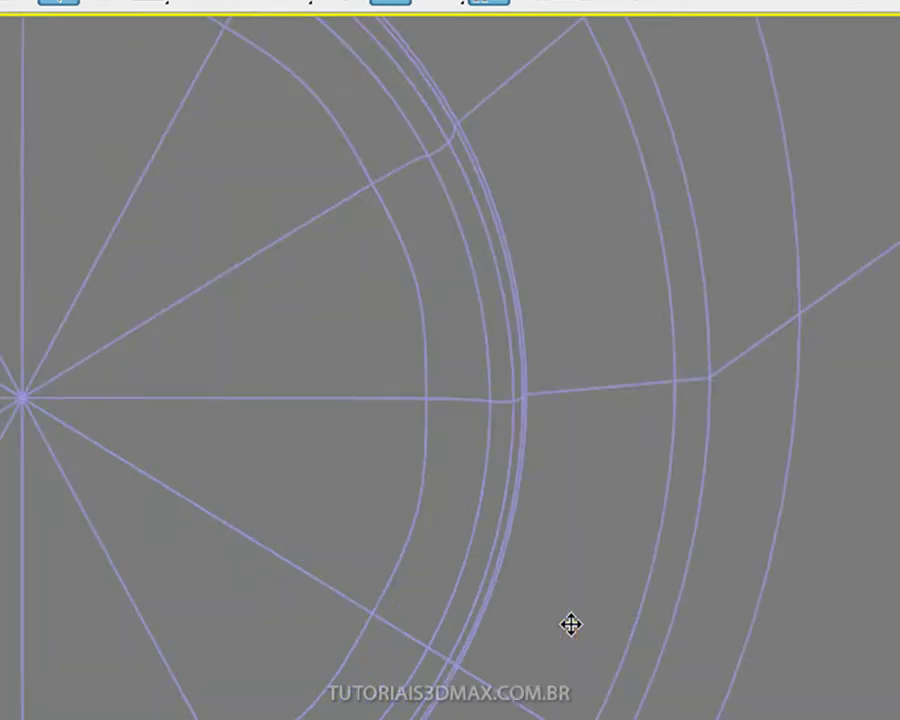
pyautogui.press('F3')
pyautogui.scroll(-3, 570, 623)
pyautogui.moveTo(568, 622)
pyautogui.keyDown('alt'); pyautogui.mouseDown(button='middle')
pyautogui.moveTo(528, 602)
pyautogui.moveTo(530, 591)
pyautogui.mouseUp(button='middle'); pyautogui.keyUp('alt')
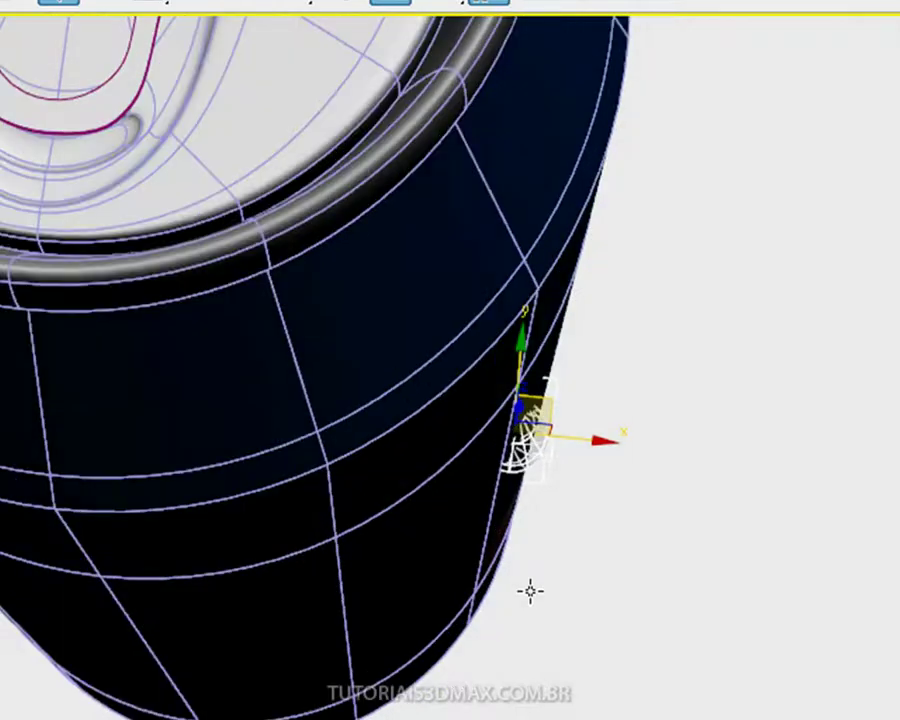
pyautogui.press('F4')
pyautogui.moveTo(214, 618); pyautogui.dragTo(116, 622, button='middle')
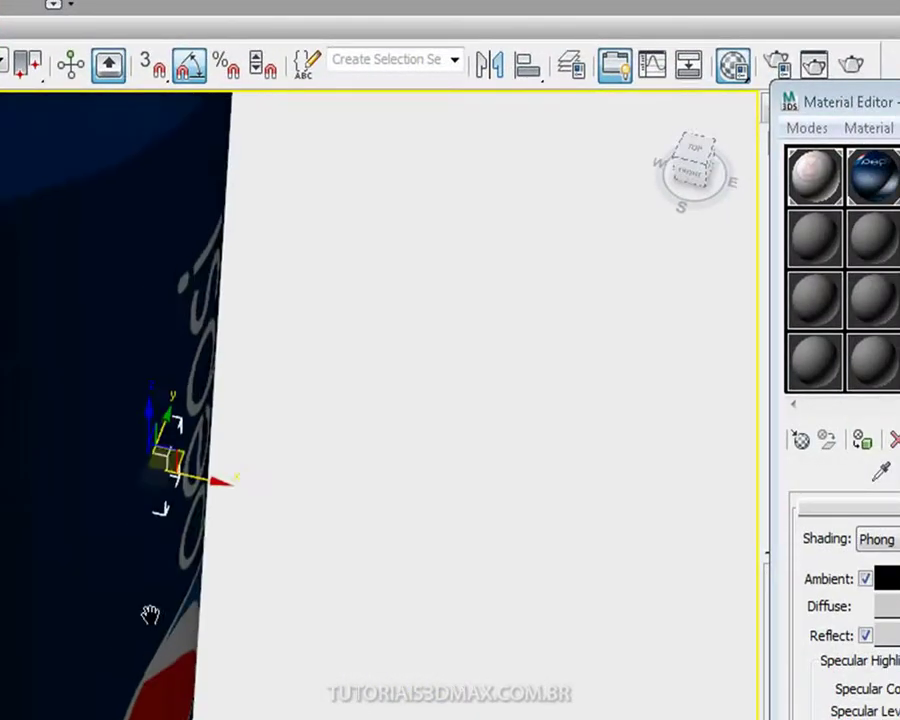
pyautogui.moveTo(117, 530); pyautogui.dragTo(135, 516, button='middle')
pyautogui.scroll(3, 135, 516)
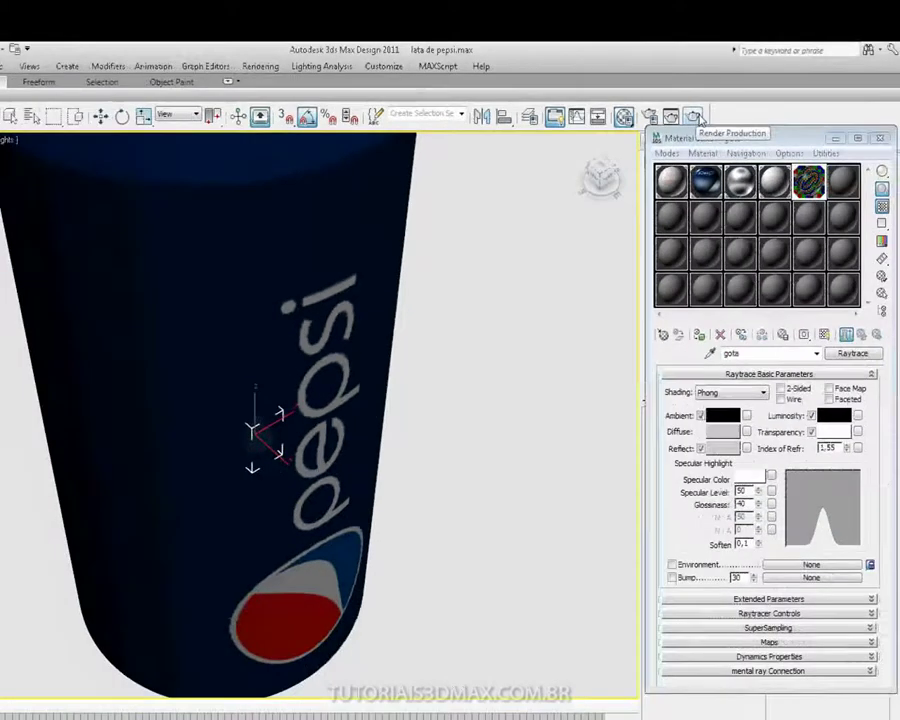
pyautogui.click(853, 65)
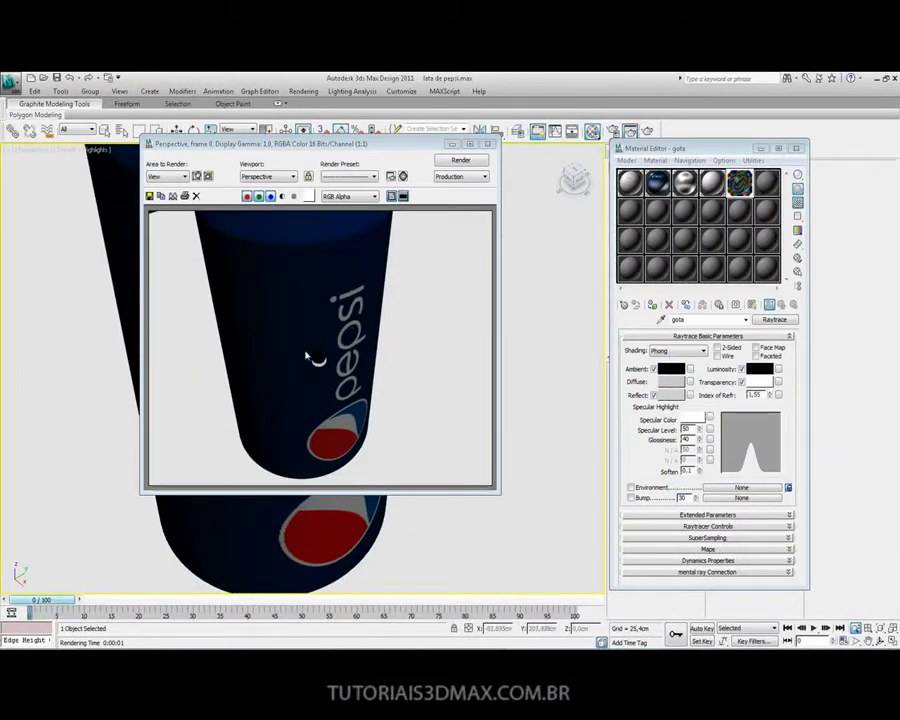
pyautogui.click(489, 147)
# Step: Close the Material Editor, create a standard Omni light near the floor's front corner, and raise it to about 1657 cm
pyautogui.scroll(-10, 301, 261)
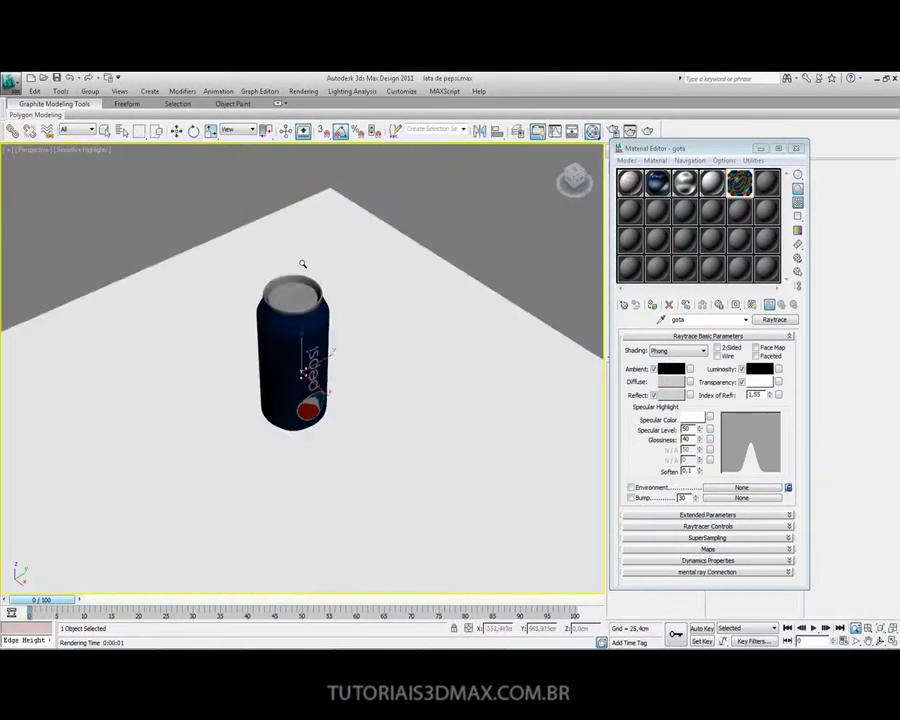
pyautogui.click(796, 149)
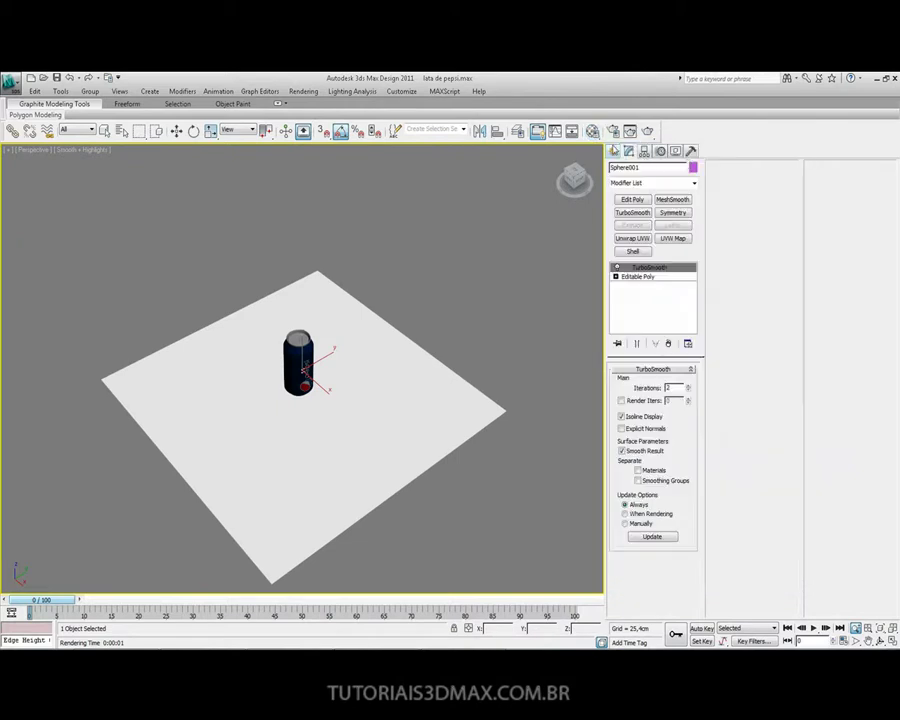
pyautogui.click(614, 150)
pyautogui.click(642, 168)
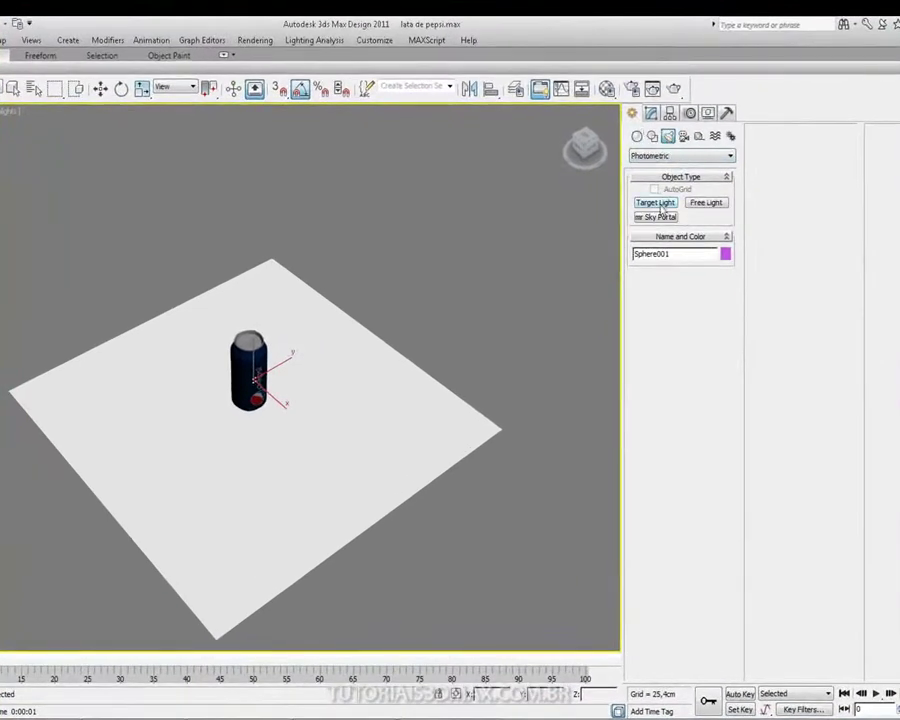
pyautogui.click(641, 157)
pyautogui.click(647, 177)
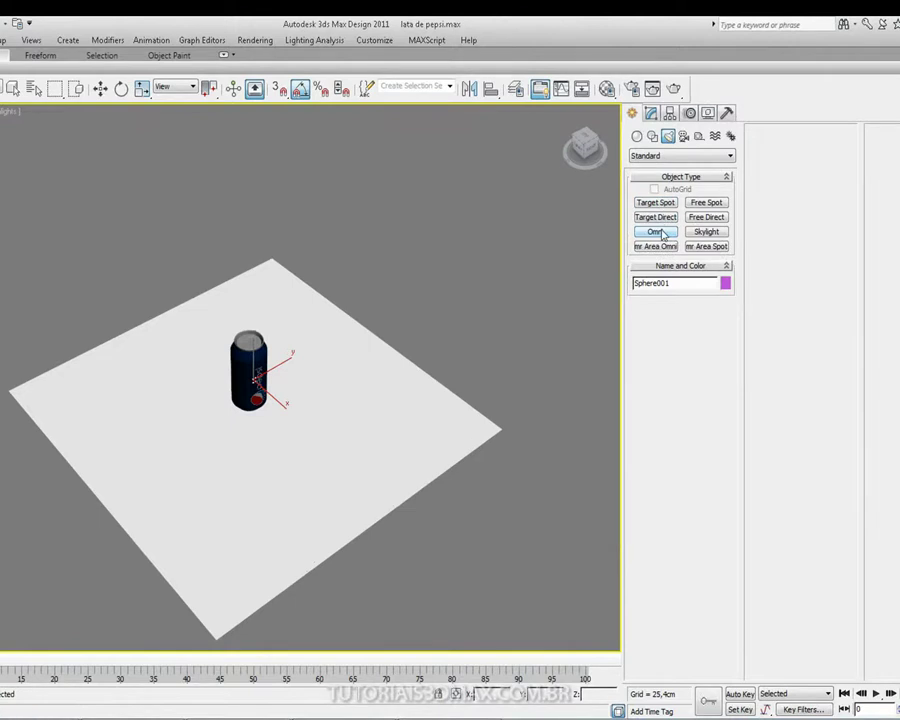
pyautogui.click(656, 231)
pyautogui.click(215, 584)
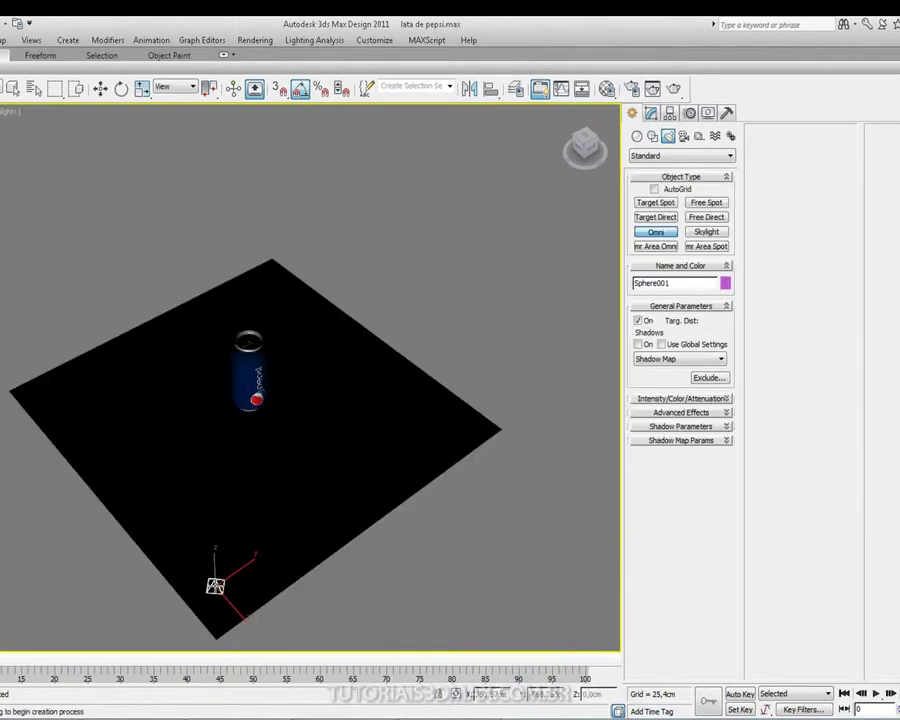
pyautogui.rightClick(215, 584)
pyautogui.moveTo(211, 560); pyautogui.dragTo(201, 274)
# Step: Turn on shadows for the Omni light and open the choice of shadow type
pyautogui.click(651, 112)
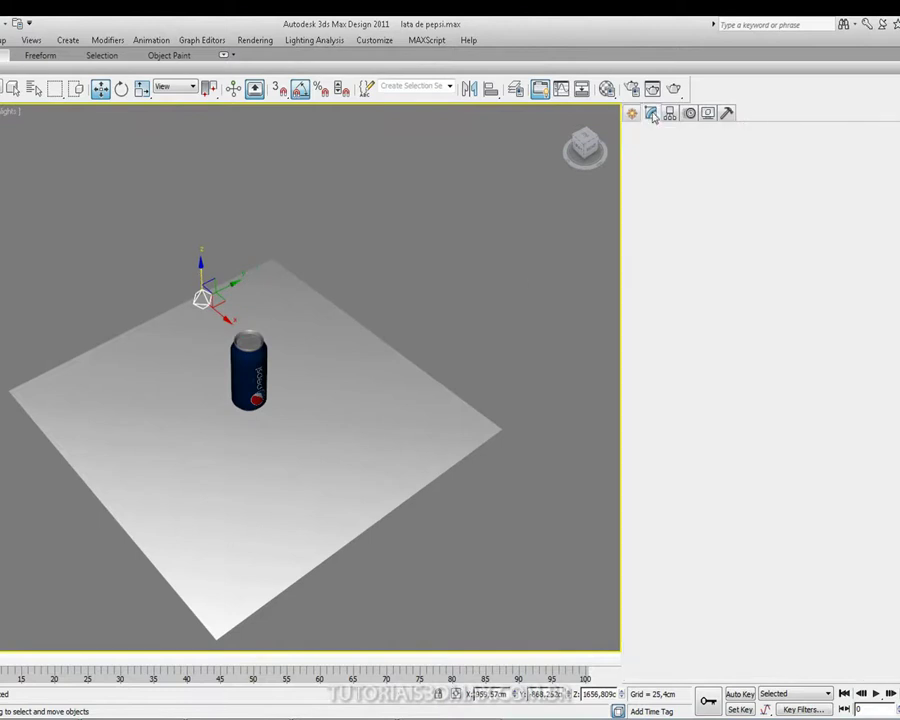
pyautogui.click(647, 468)
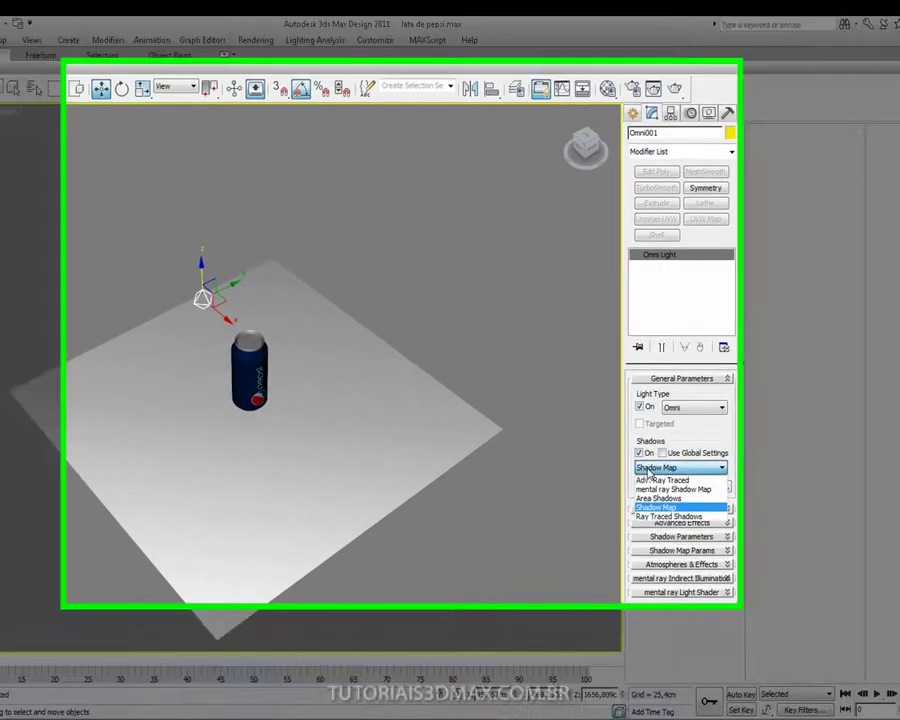